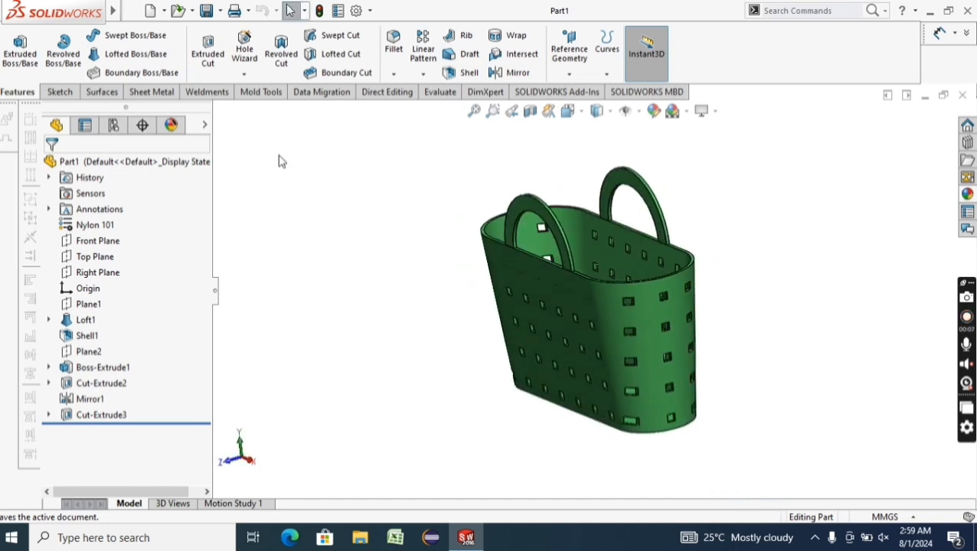
Create a new part document and start a sketch on the Top Plane, viewed normal to it
{"action": "left_click", "coordinate": [150, 11]}
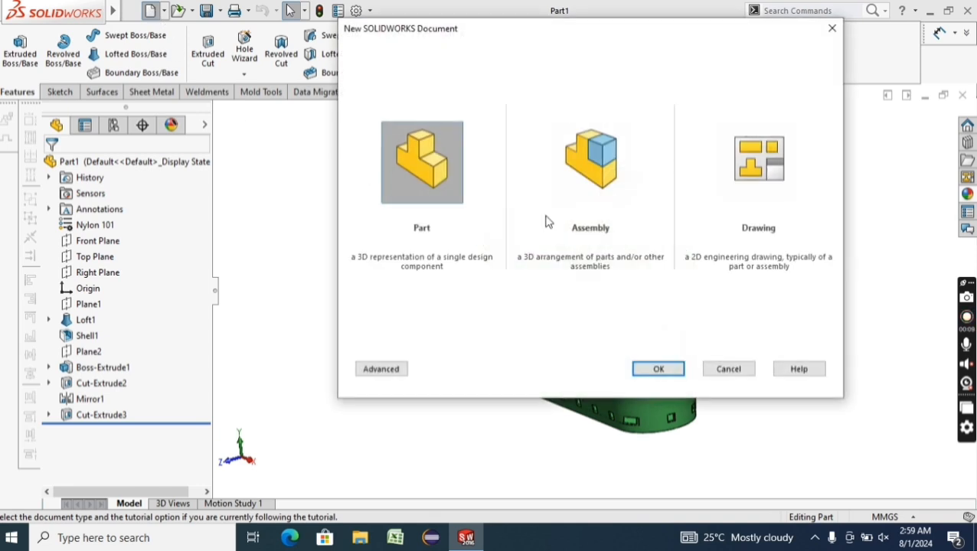
{"action": "left_click", "coordinate": [659, 370]}
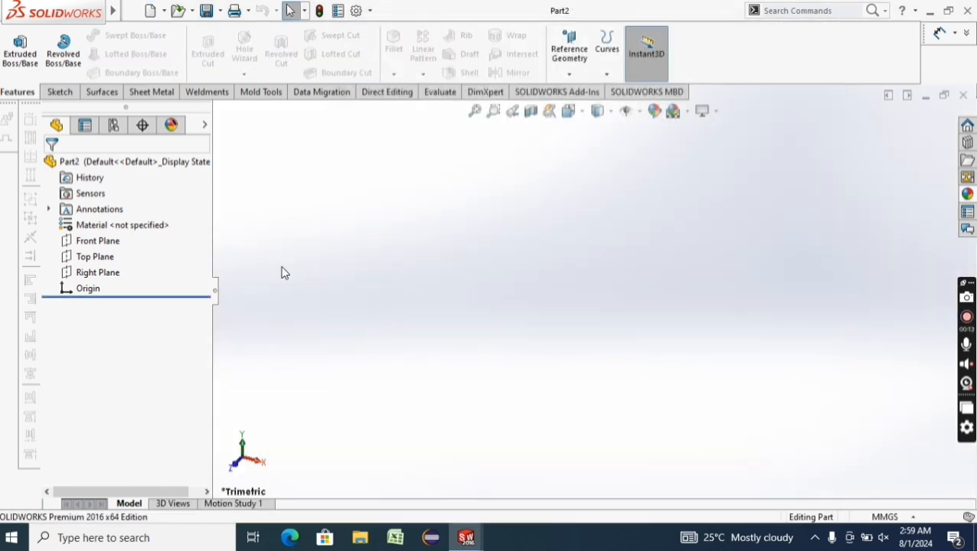
{"action": "right_click", "coordinate": [92, 256]}
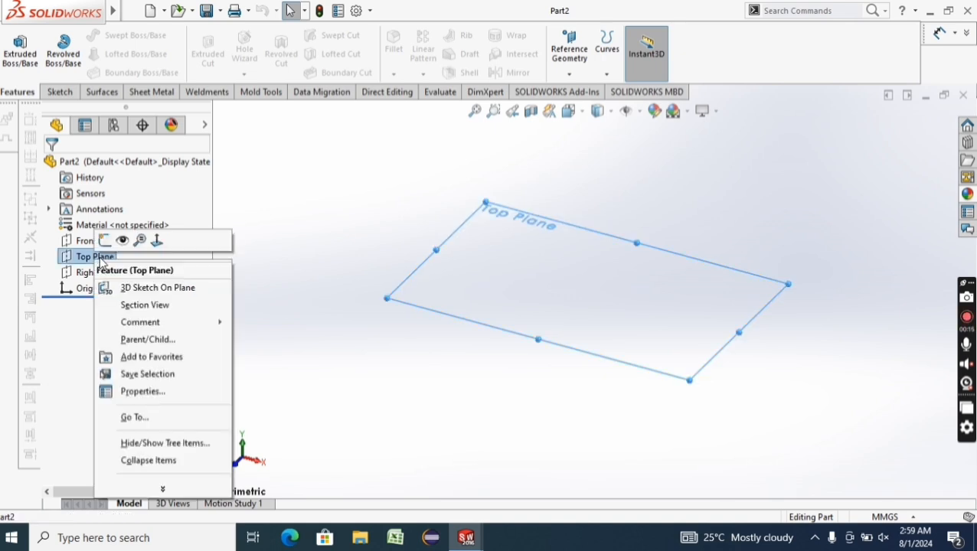
{"action": "left_click", "coordinate": [155, 243]}
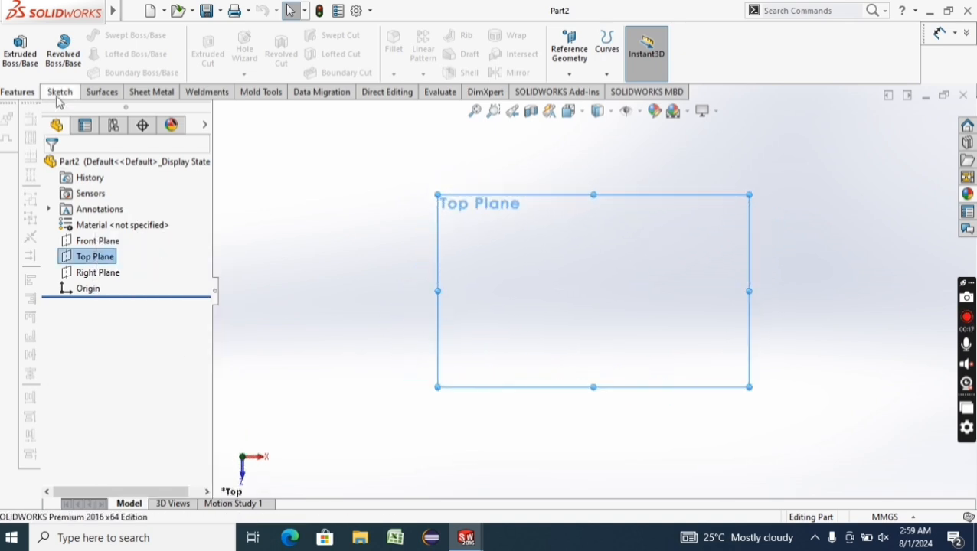
{"action": "left_click", "coordinate": [59, 92]}
{"action": "left_click", "coordinate": [15, 48]}
Sketch a horizontal midpoint line about 127 mm long, centred on the origin
{"action": "left_click", "coordinate": [102, 36]}
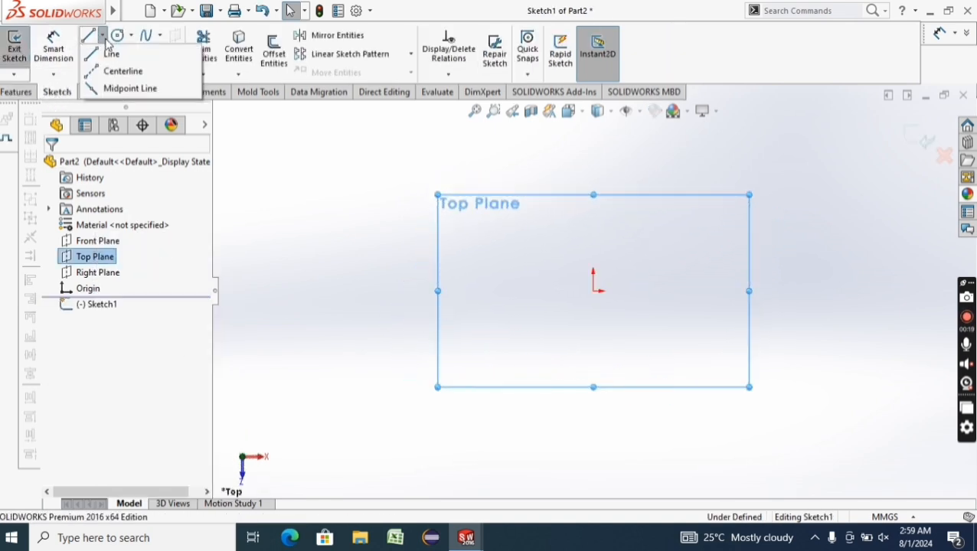
{"action": "left_click", "coordinate": [115, 89]}
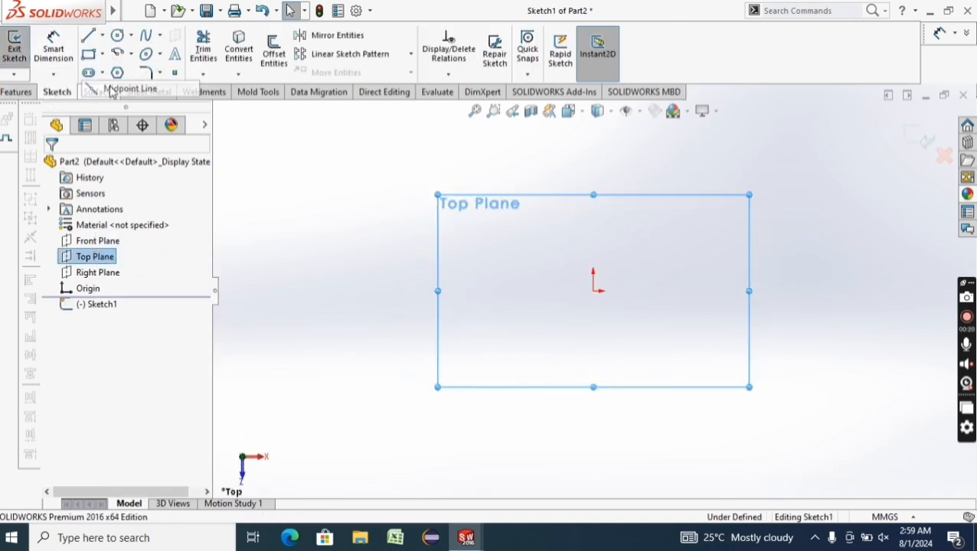
{"action": "left_click", "coordinate": [593, 291]}
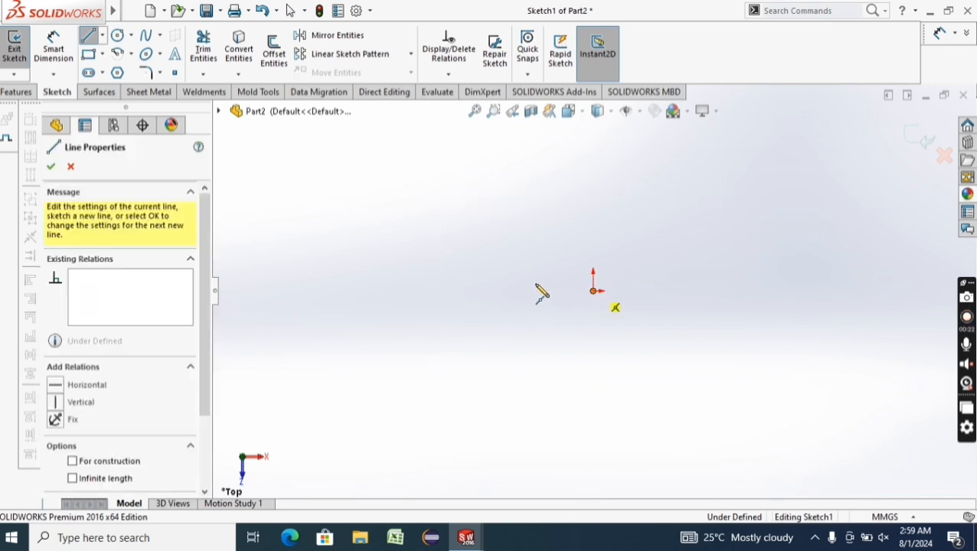
{"action": "left_click", "coordinate": [483, 291]}
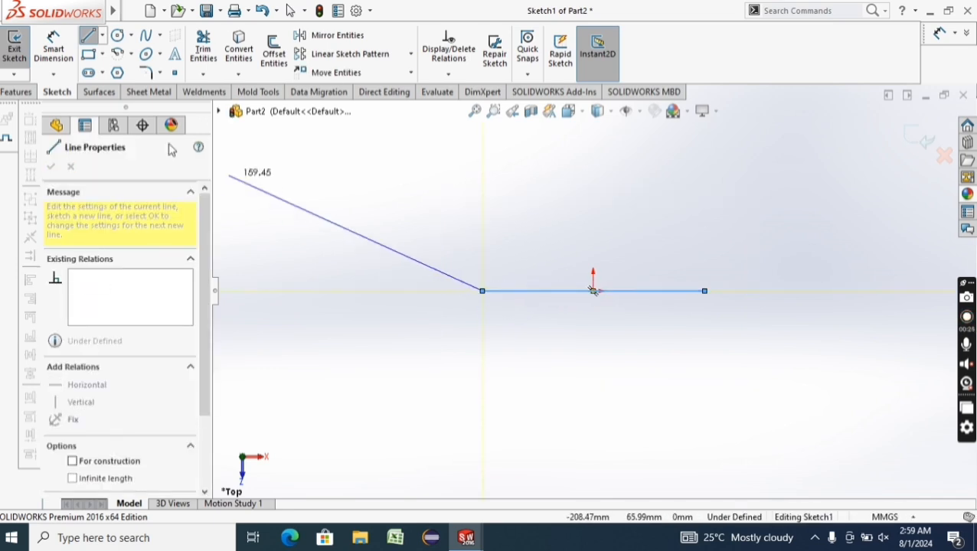
Dimension the horizontal line's length and set it to 120 mm
{"action": "left_click", "coordinate": [54, 47]}
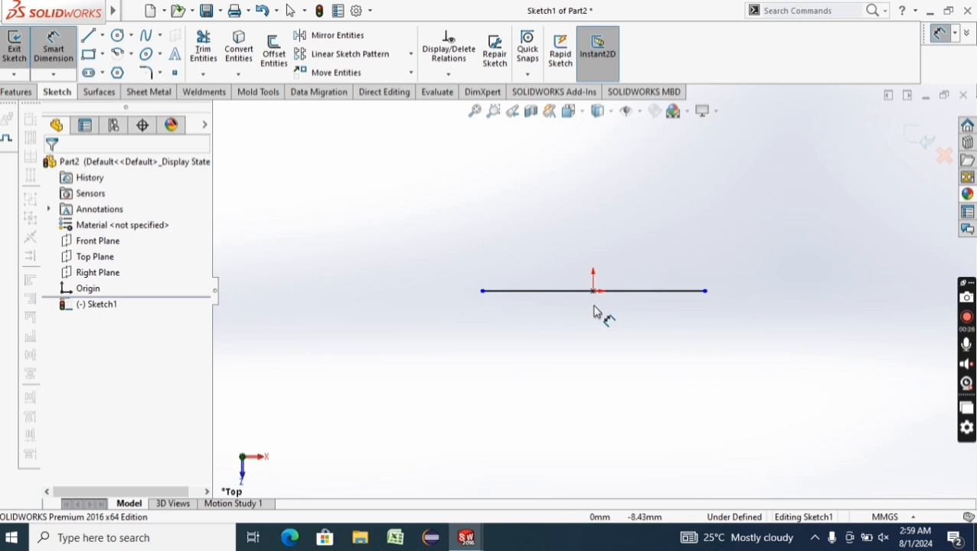
{"action": "left_click", "coordinate": [556, 291]}
{"action": "left_click", "coordinate": [574, 338]}
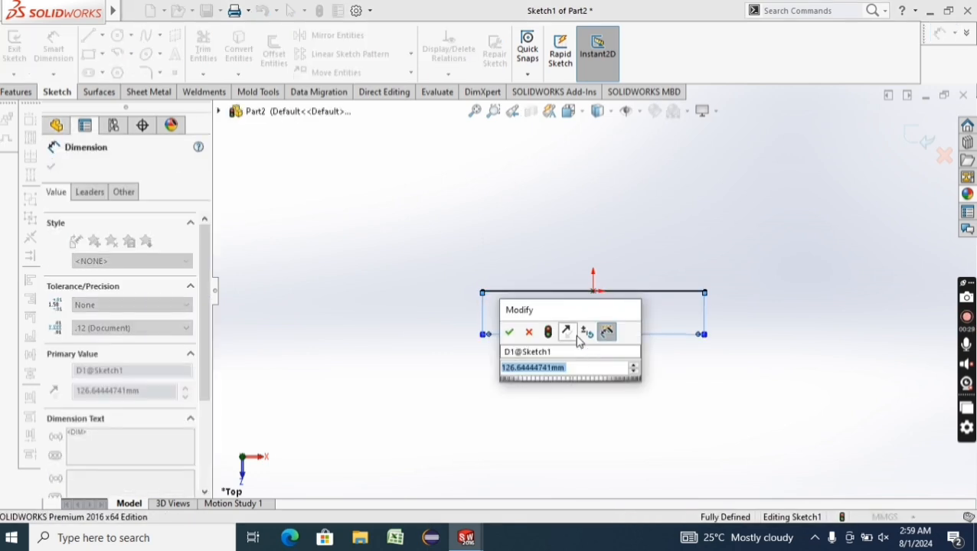
{"action": "type", "text": "120"}
{"action": "key", "text": "Return"}
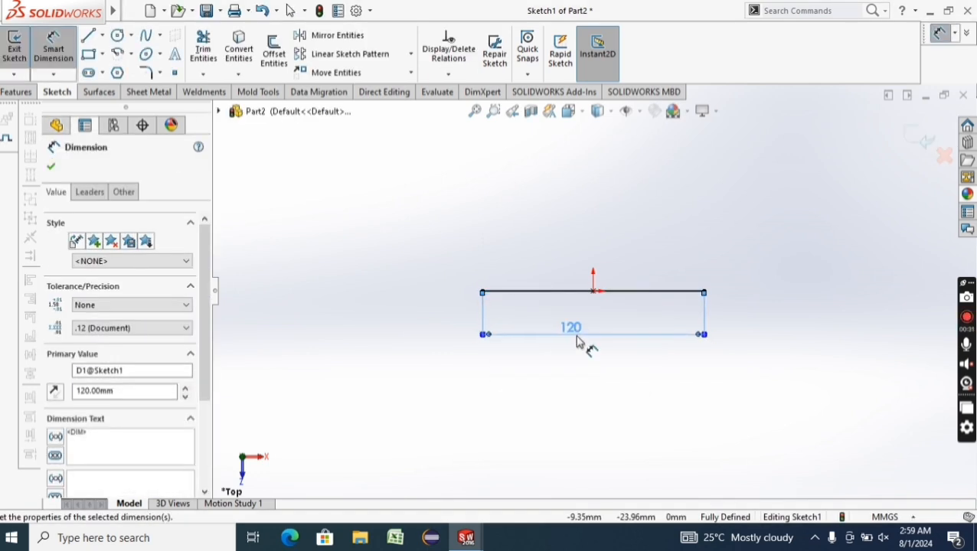
Convert the 120 mm horizontal line to construction geometry
{"action": "right_click", "coordinate": [582, 292]}
{"action": "left_click", "coordinate": [476, 259]}
{"action": "left_click", "coordinate": [476, 258]}
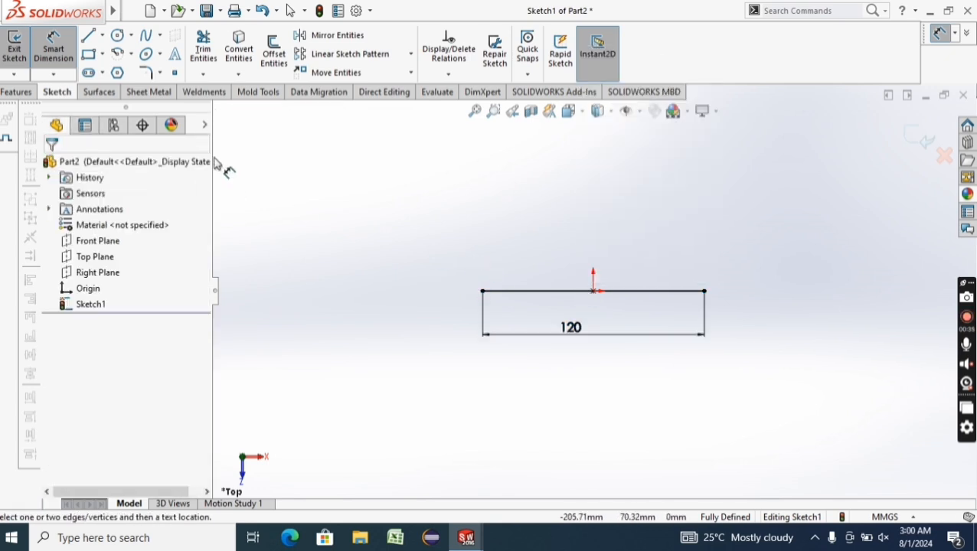
{"action": "right_click", "coordinate": [523, 291]}
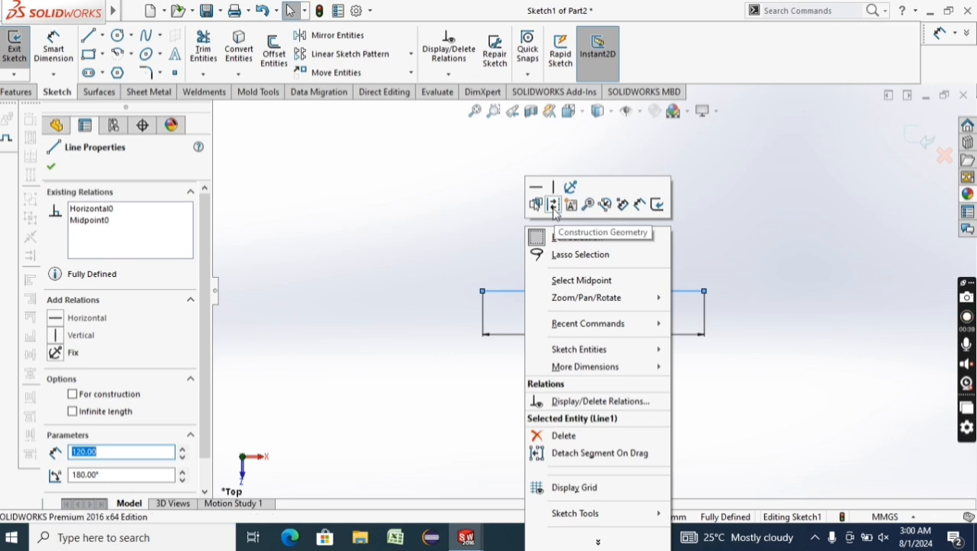
{"action": "left_click", "coordinate": [553, 204]}
Sketch two circles about 35 mm in diameter, one centred on each endpoint of the construction line
{"action": "left_click", "coordinate": [119, 37]}
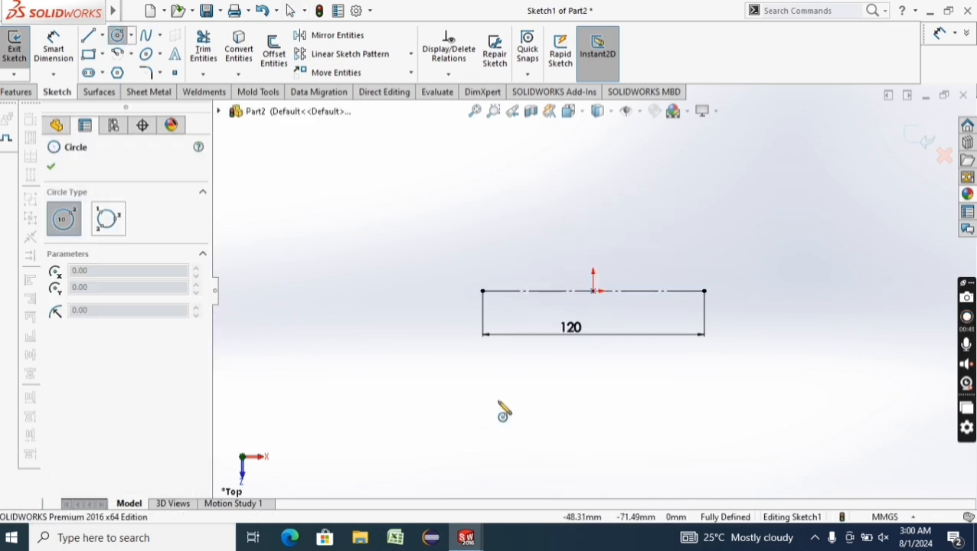
{"action": "left_click", "coordinate": [482, 291]}
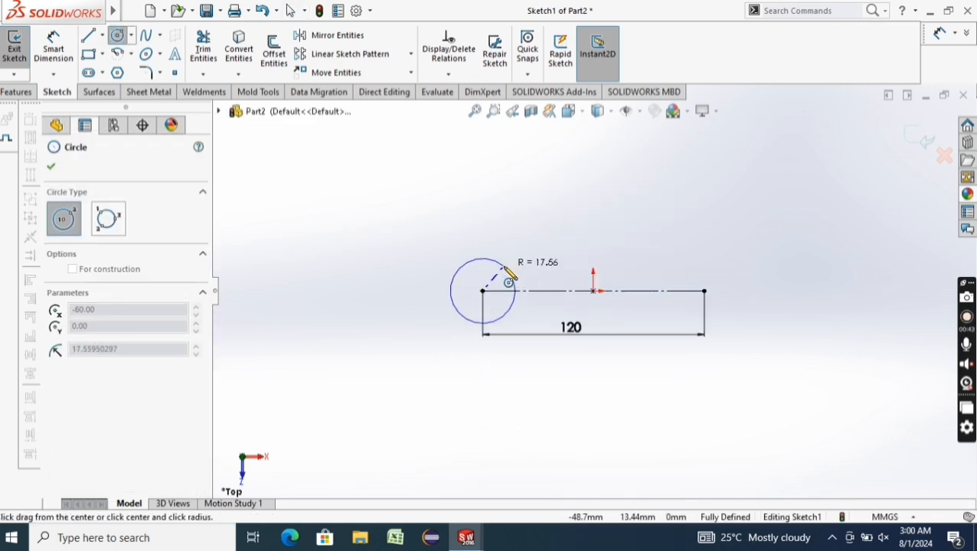
{"action": "left_click", "coordinate": [510, 275]}
{"action": "left_click", "coordinate": [704, 291]}
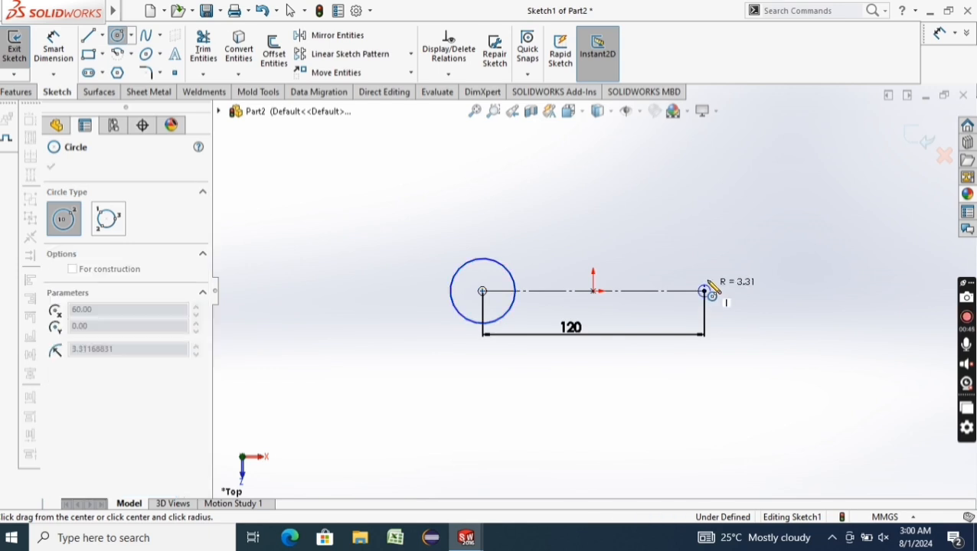
{"action": "left_click", "coordinate": [727, 269]}
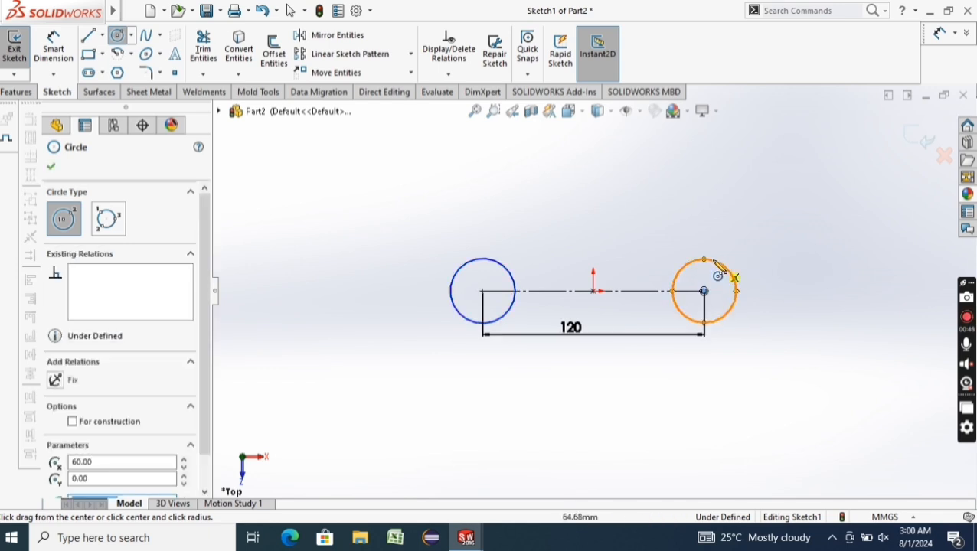
Dimension the left circle's diameter and set it to 50 mm
{"action": "left_click", "coordinate": [53, 47]}
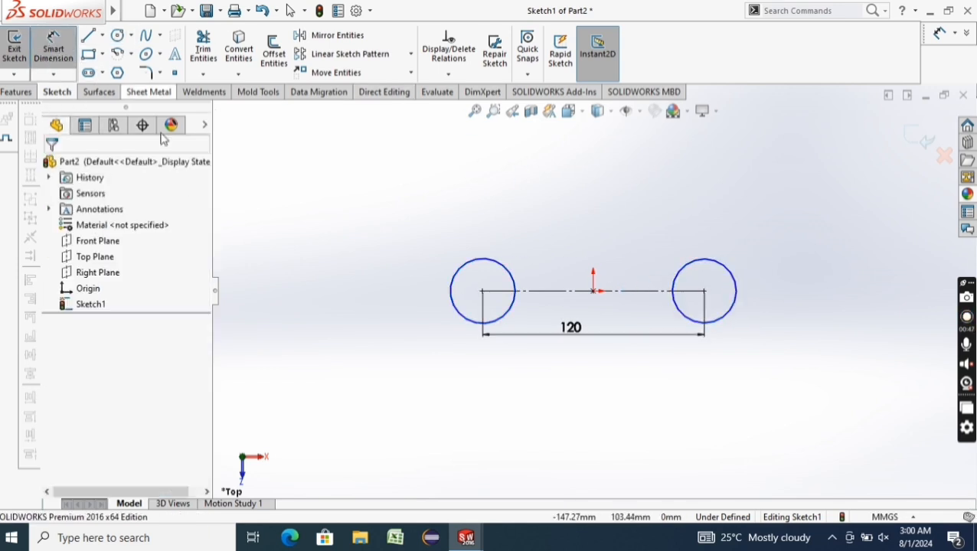
{"action": "left_click", "coordinate": [452, 291]}
{"action": "left_click", "coordinate": [419, 289]}
{"action": "type", "text": "50"}
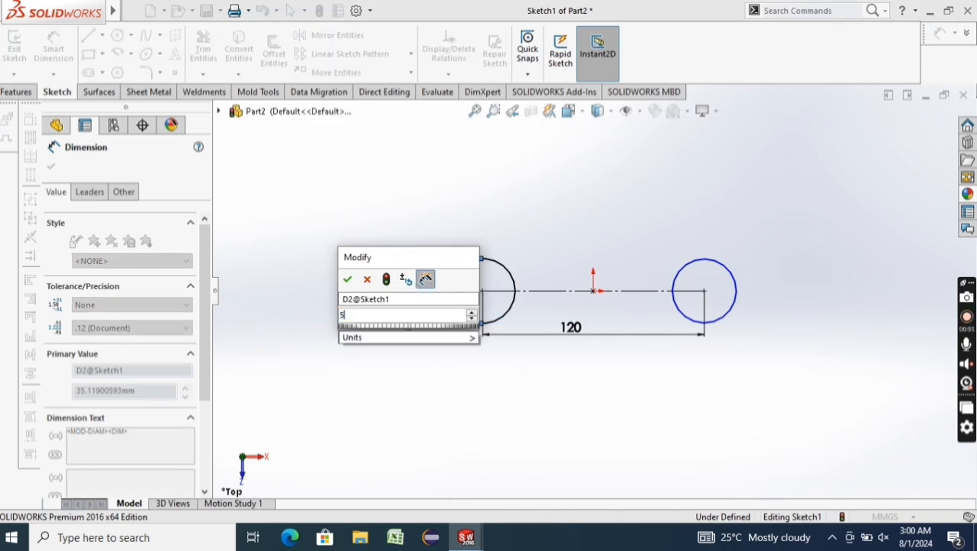
{"action": "key", "text": "Return"}
Dimension the right circle's diameter and set it to 50 mm
{"action": "left_click", "coordinate": [734, 303]}
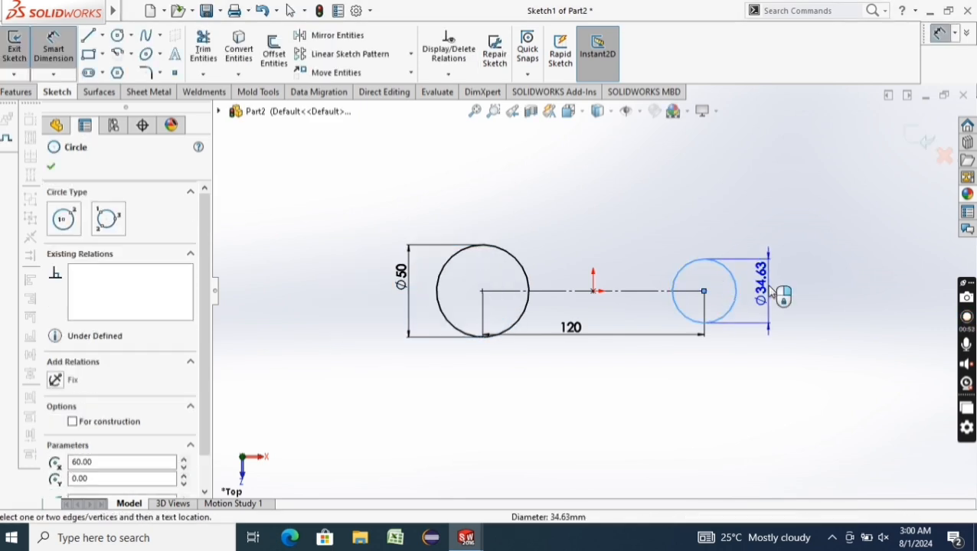
{"action": "left_click", "coordinate": [776, 293]}
{"action": "type", "text": "50"}
{"action": "key", "text": "Return"}
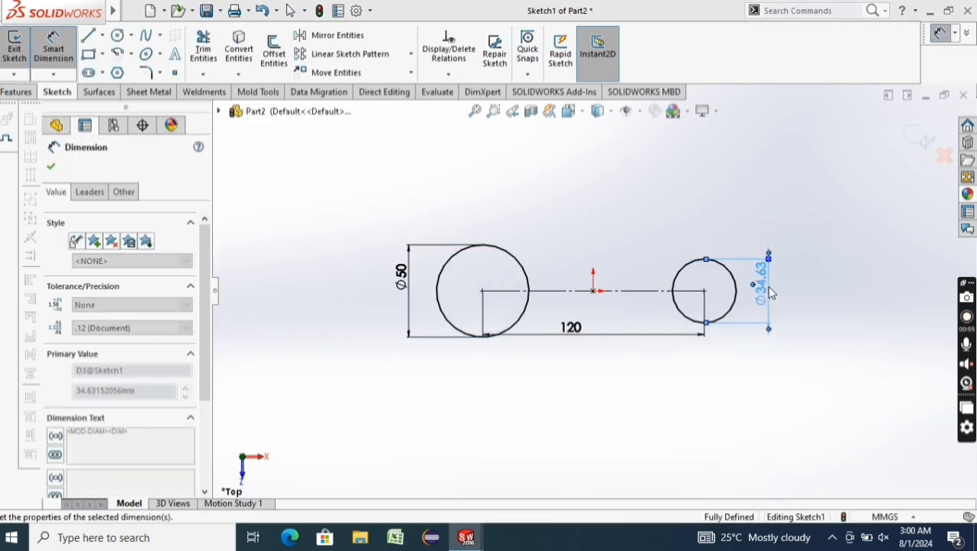
Delete the diameter dimension from the right circle
{"action": "right_click", "coordinate": [768, 284]}
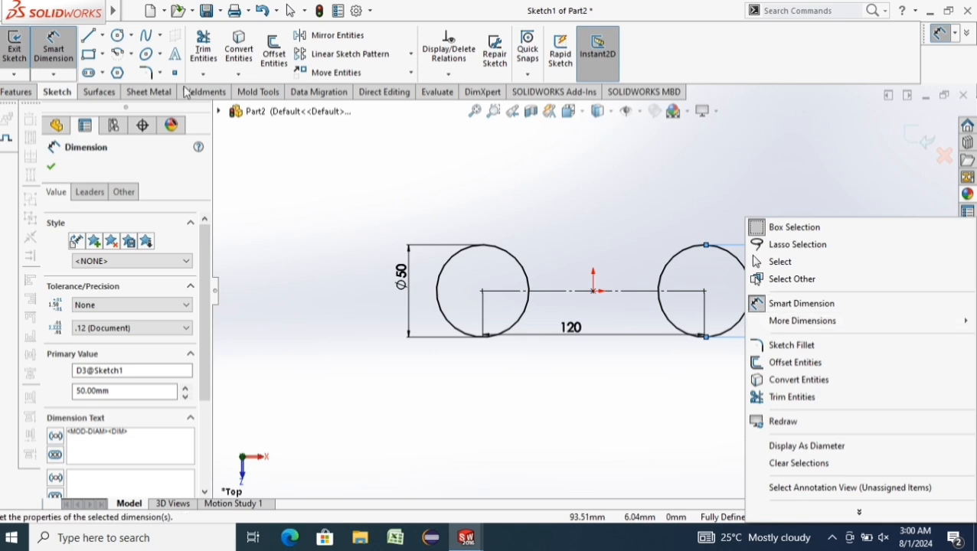
{"action": "left_click", "coordinate": [47, 60]}
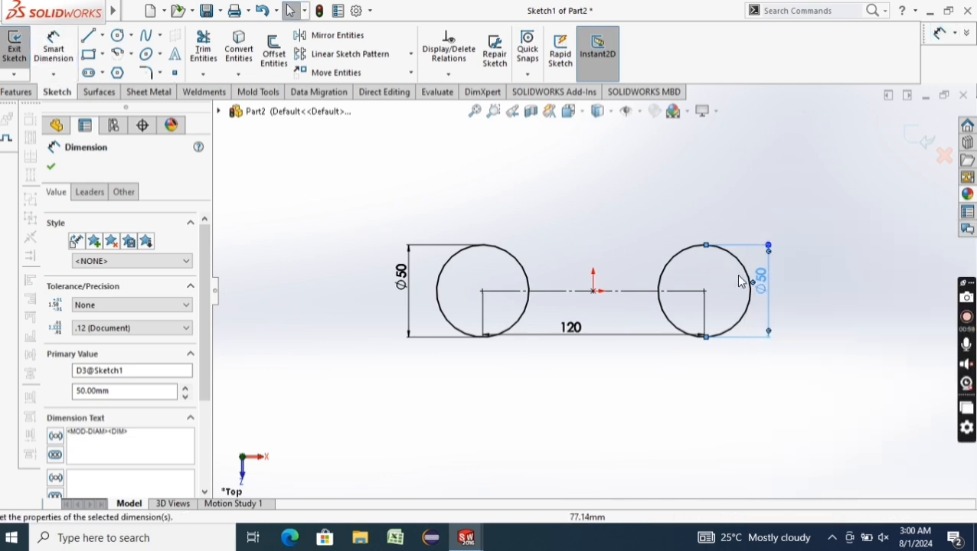
{"action": "right_click", "coordinate": [767, 290]}
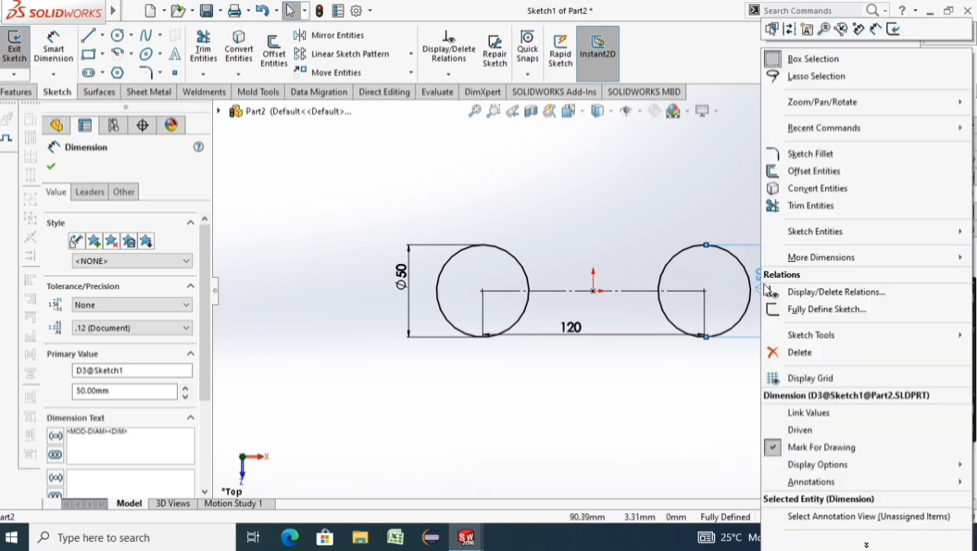
{"action": "left_click", "coordinate": [789, 352]}
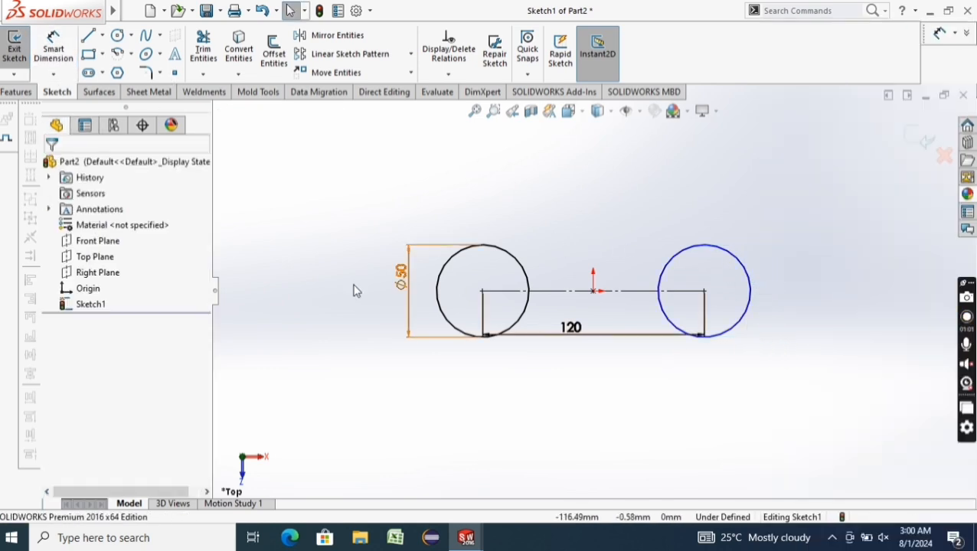
Sketch a horizontal line joining the topmost point of the left circle to the topmost point of the right circle
{"action": "left_click", "coordinate": [89, 38]}
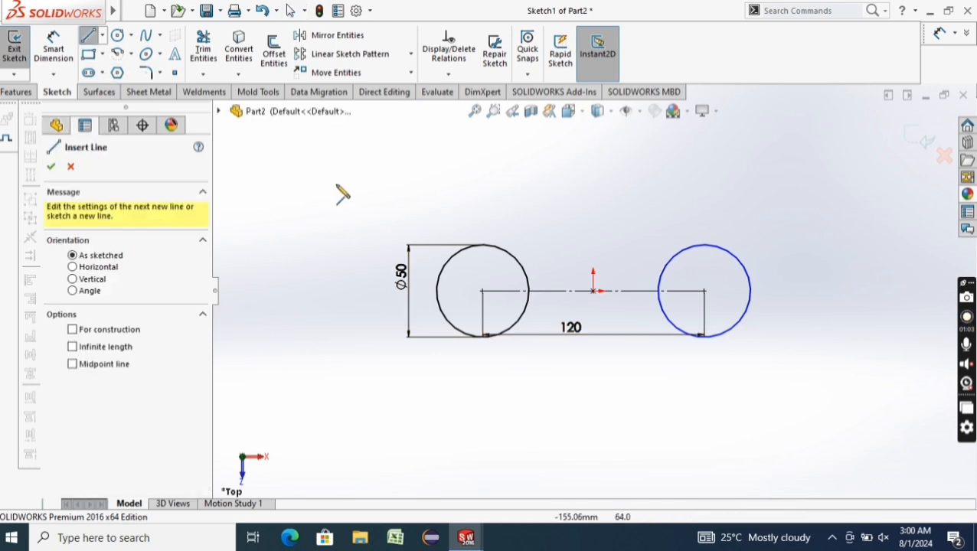
{"action": "left_click", "coordinate": [482, 246]}
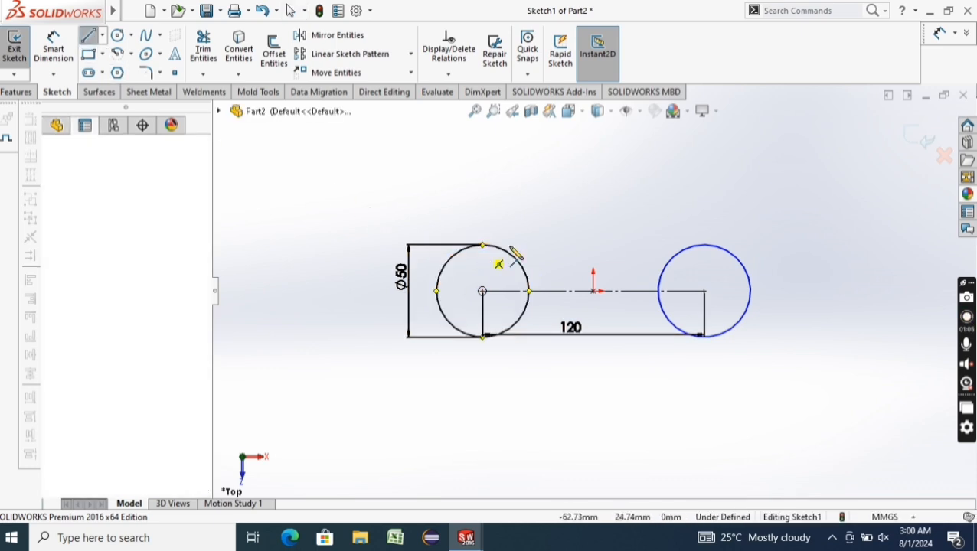
{"action": "left_click", "coordinate": [722, 255]}
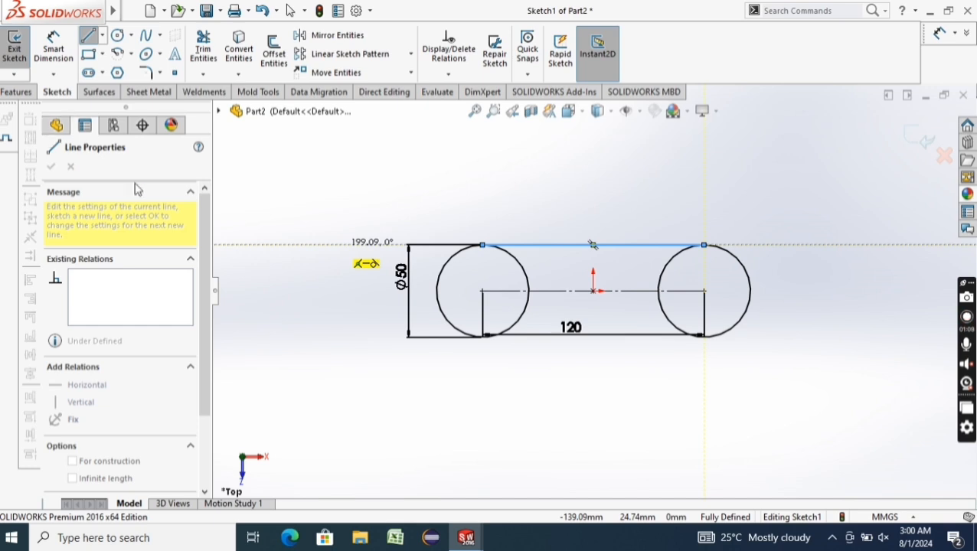
{"action": "key", "text": "Escape"}
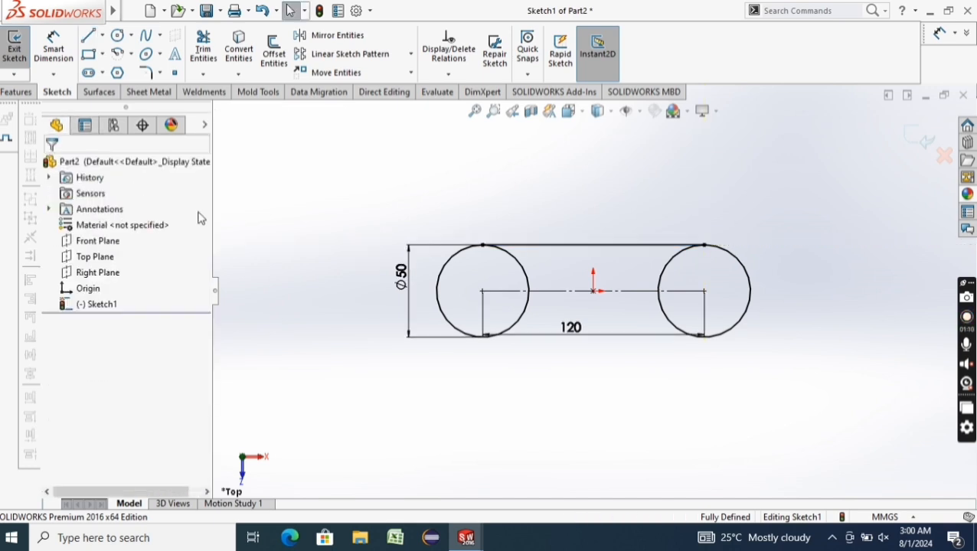
Mirror the upper connecting line about the horizontal construction line, keeping the original
{"action": "left_click", "coordinate": [348, 38]}
{"action": "left_click", "coordinate": [537, 245]}
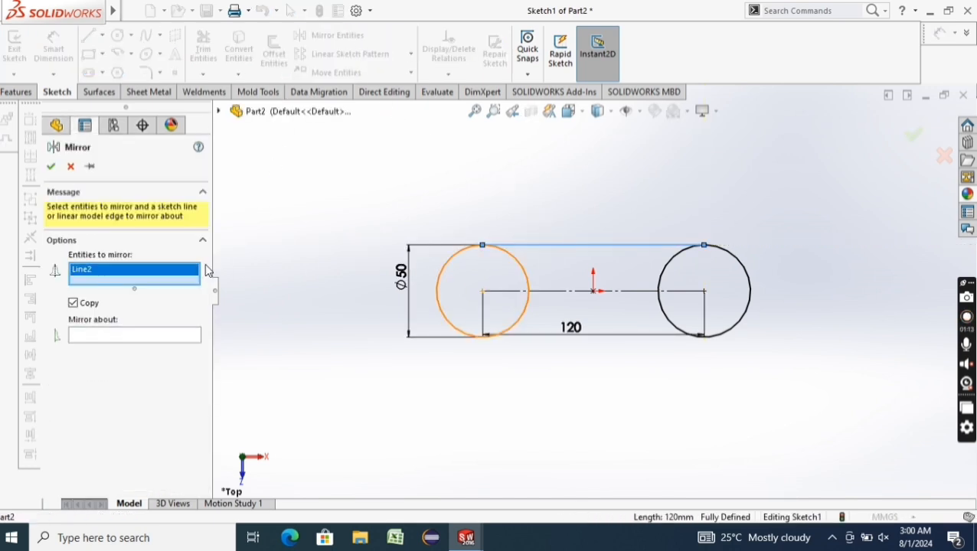
{"action": "left_click", "coordinate": [168, 337]}
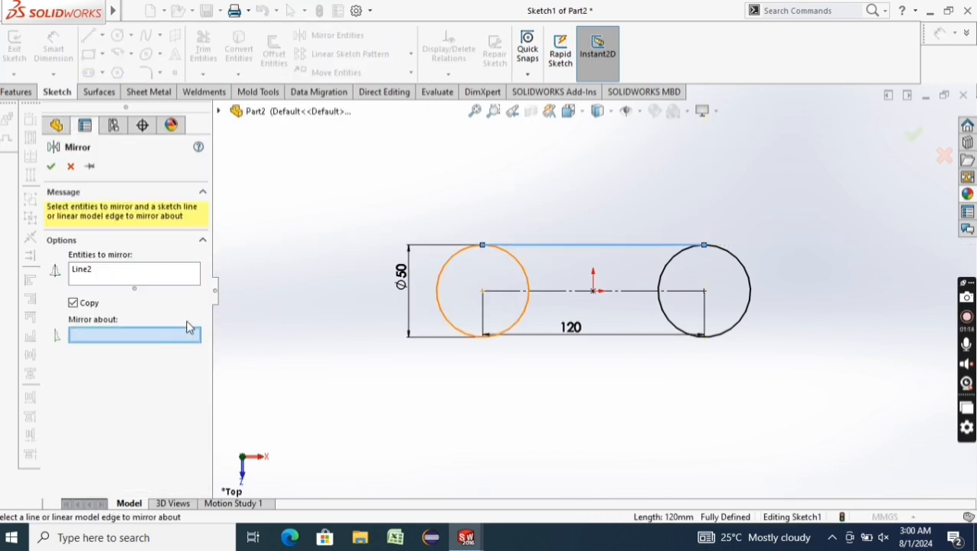
{"action": "left_click", "coordinate": [560, 291]}
{"action": "left_click", "coordinate": [49, 167]}
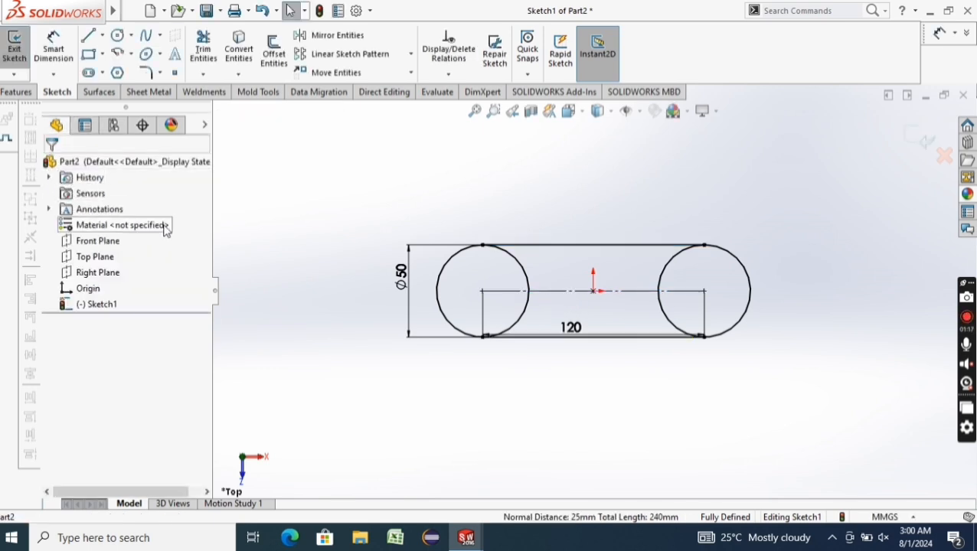
Power-trim the inner halves of both circles to leave a closed slot-shaped outline
{"action": "left_click", "coordinate": [203, 50]}
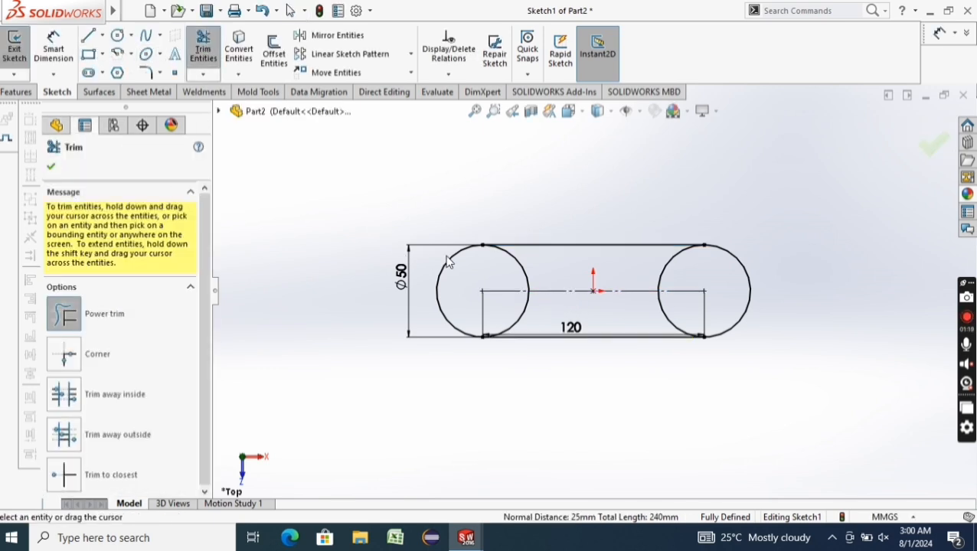
{"action": "left_click_drag", "start_coordinate": [545, 277], "coordinate": [501, 278]}
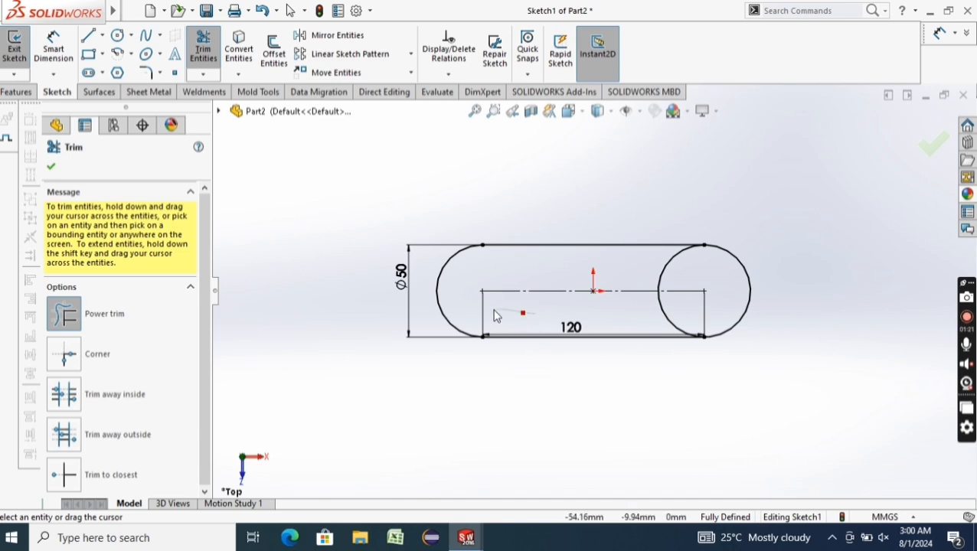
{"action": "left_click_drag", "start_coordinate": [634, 312], "coordinate": [671, 316]}
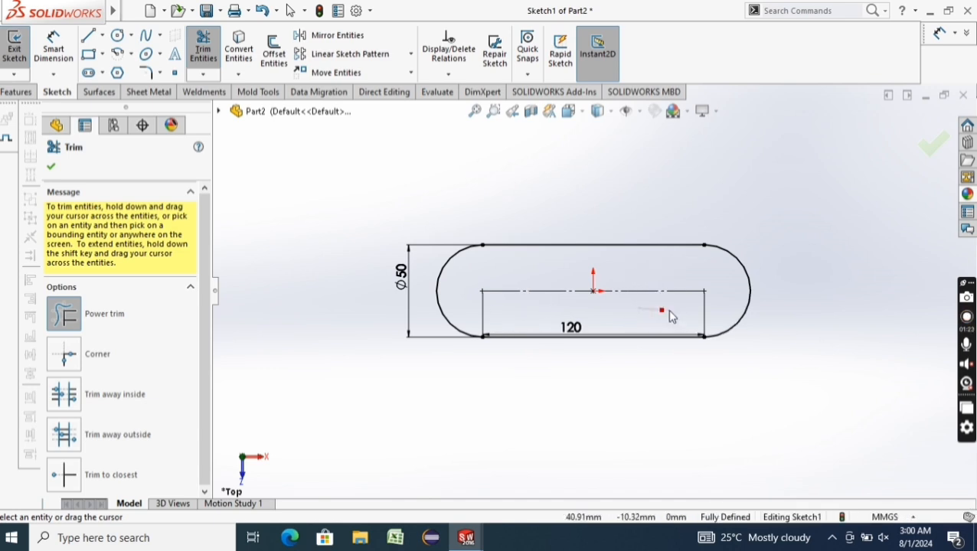
Close the finished base sketch and create a reference plane offset 100 mm above the Top Plane
{"action": "left_click", "coordinate": [52, 167]}
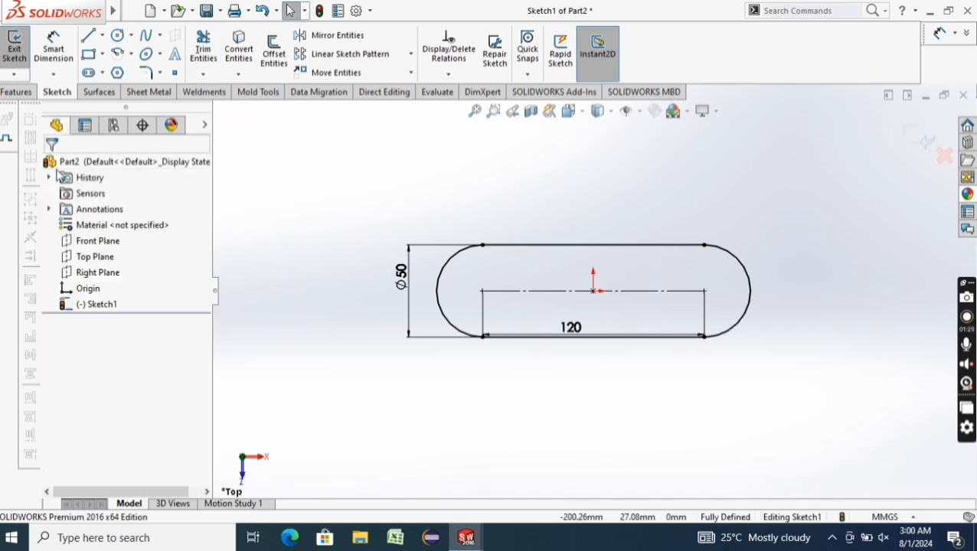
{"action": "left_click", "coordinate": [14, 49]}
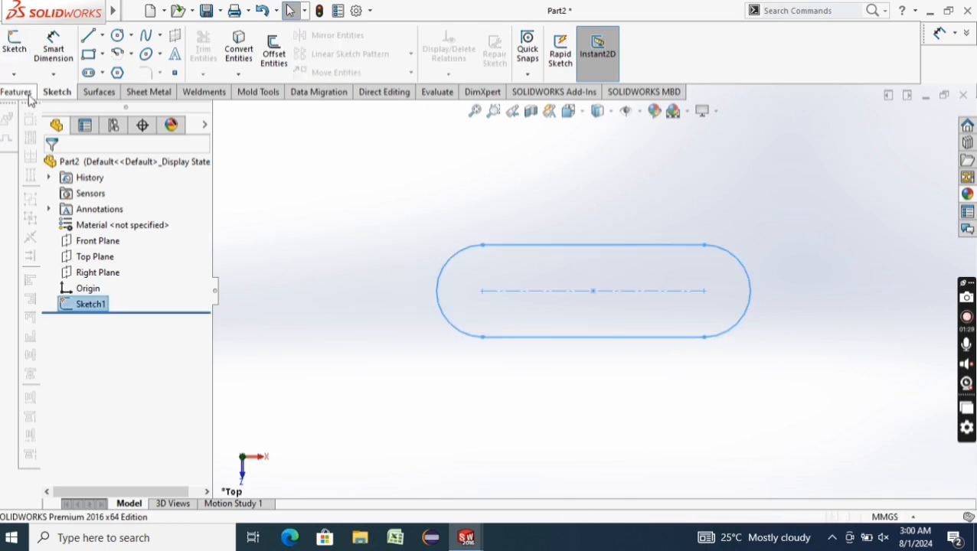
{"action": "left_click", "coordinate": [28, 95]}
{"action": "left_click", "coordinate": [568, 74]}
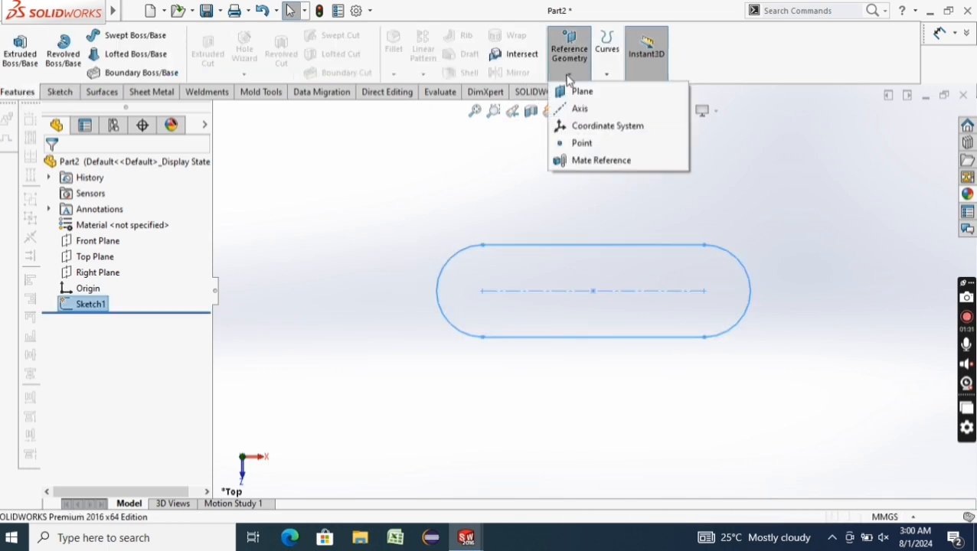
{"action": "left_click", "coordinate": [579, 96]}
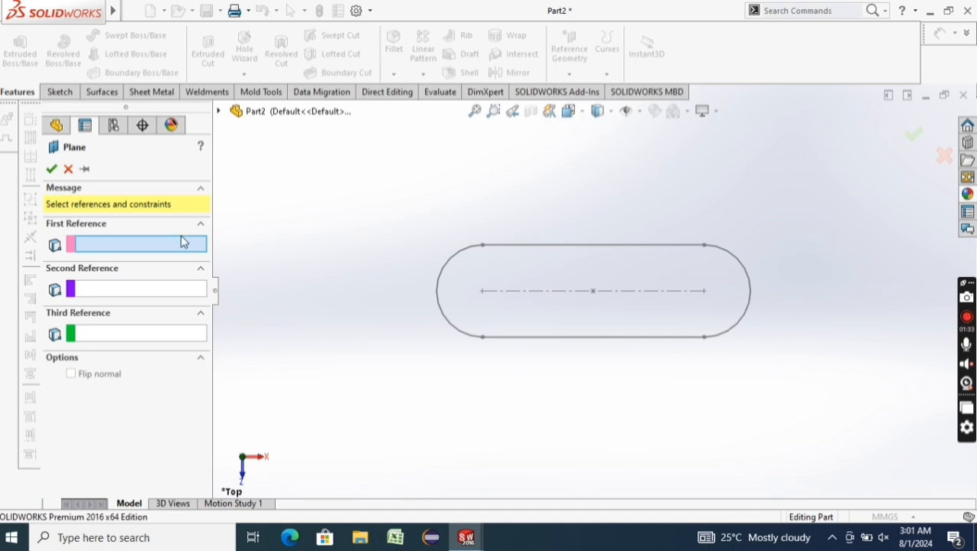
{"action": "left_click", "coordinate": [220, 113]}
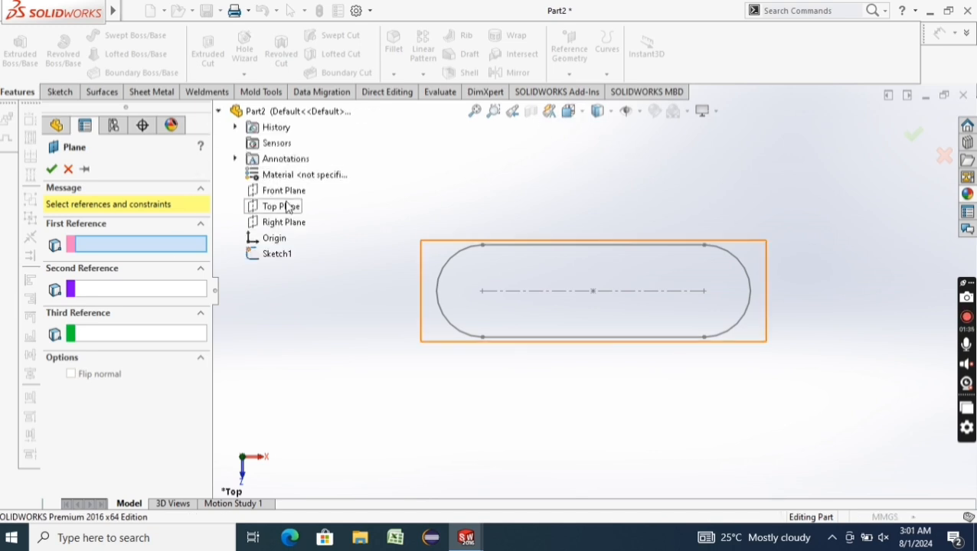
{"action": "left_click", "coordinate": [281, 206]}
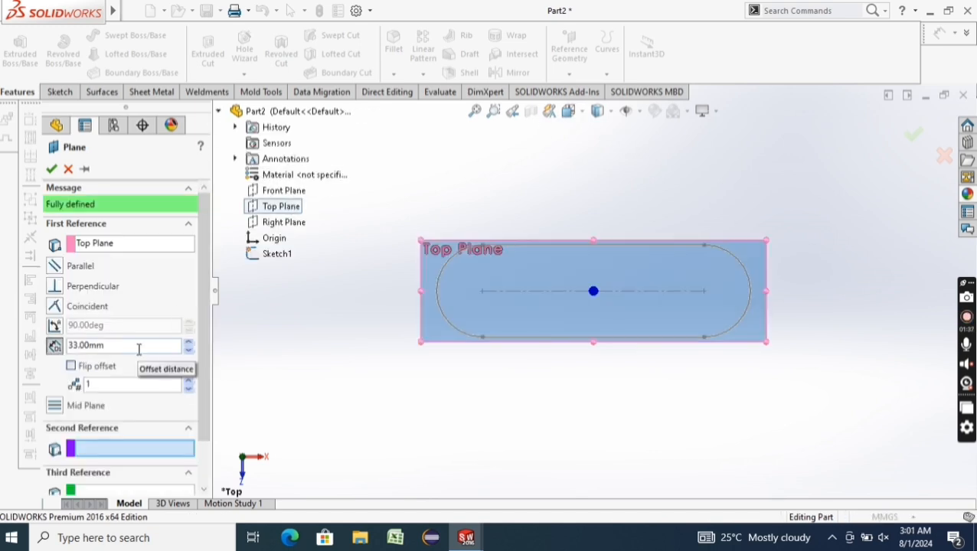
{"action": "left_click_drag", "start_coordinate": [138, 349], "coordinate": [14, 344]}
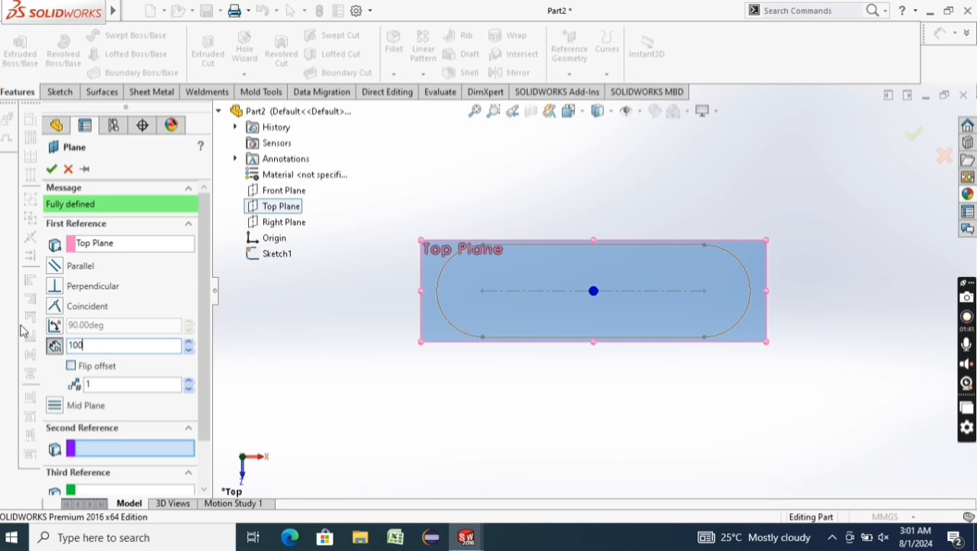
{"action": "key", "text": "Return"}
{"action": "middle_click_drag", "start_coordinate": [437, 430], "coordinate": [442, 381]}
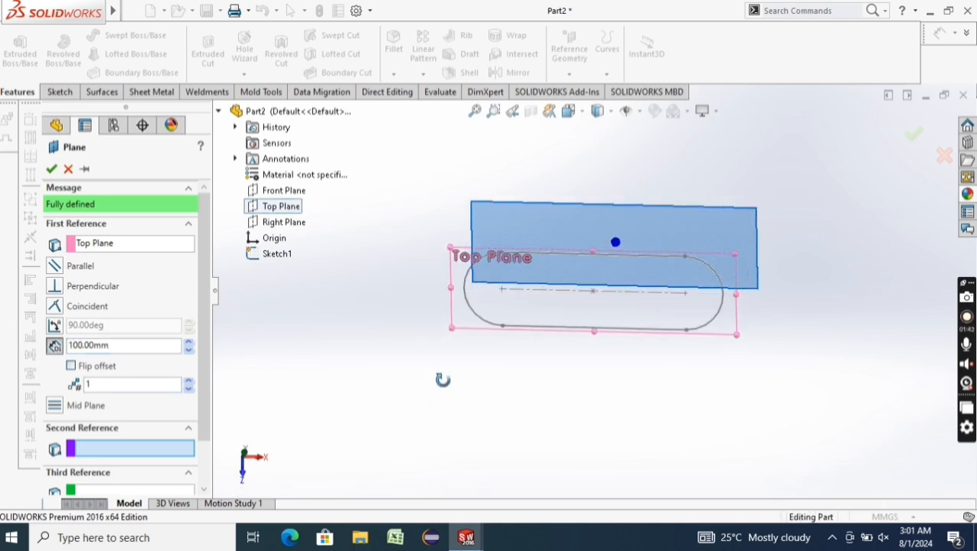
{"action": "left_click", "coordinate": [52, 169]}
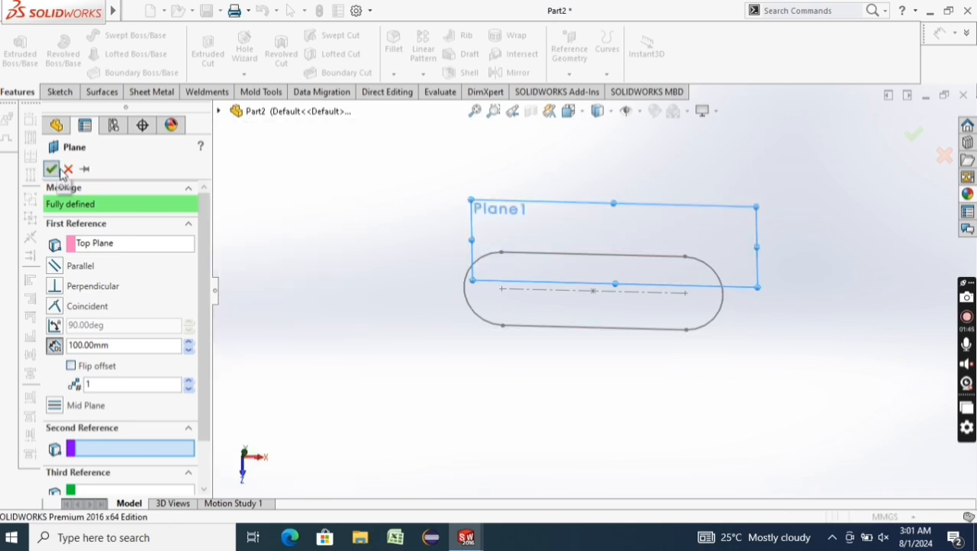
Orient the view normal to the new offset plane and open a new sketch on it
{"action": "right_click", "coordinate": [77, 328]}
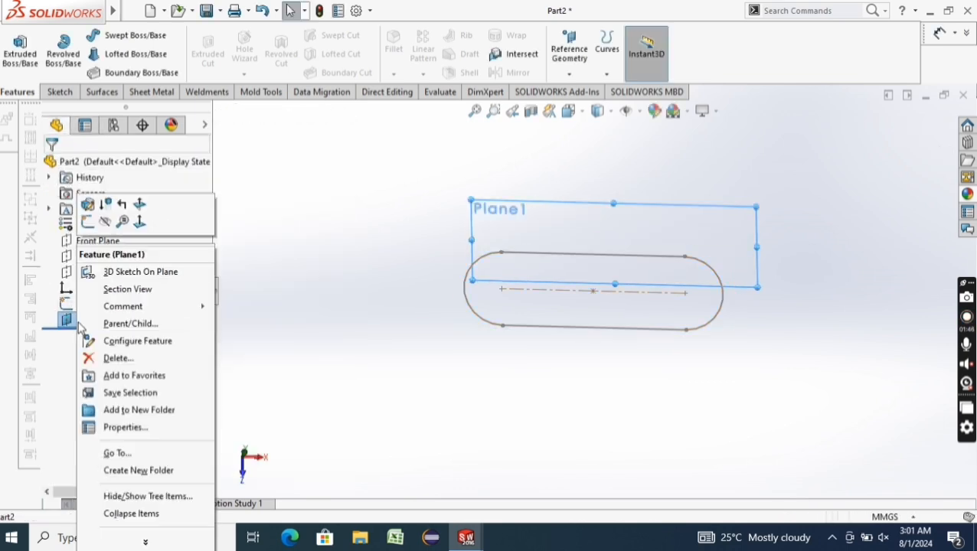
{"action": "left_click", "coordinate": [139, 222]}
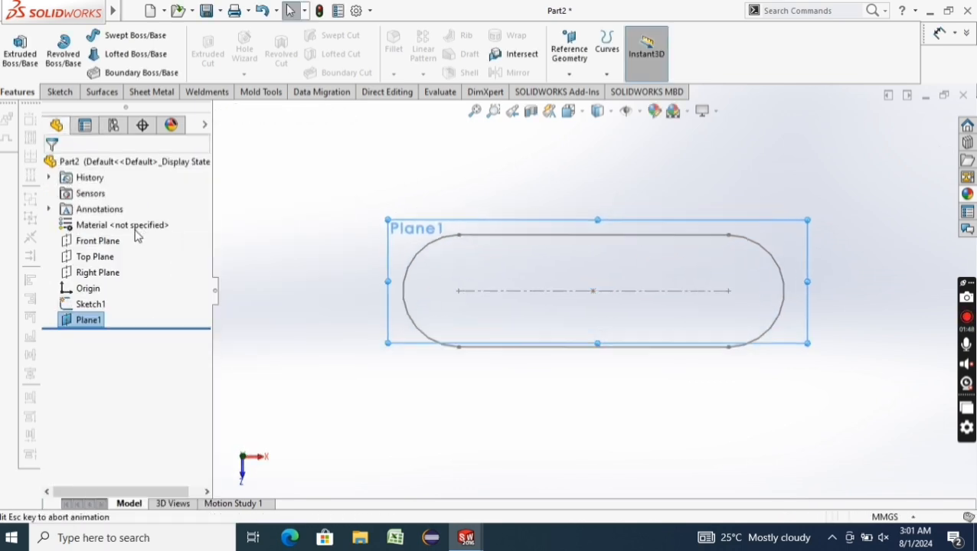
{"action": "left_click", "coordinate": [62, 93]}
{"action": "left_click", "coordinate": [13, 45]}
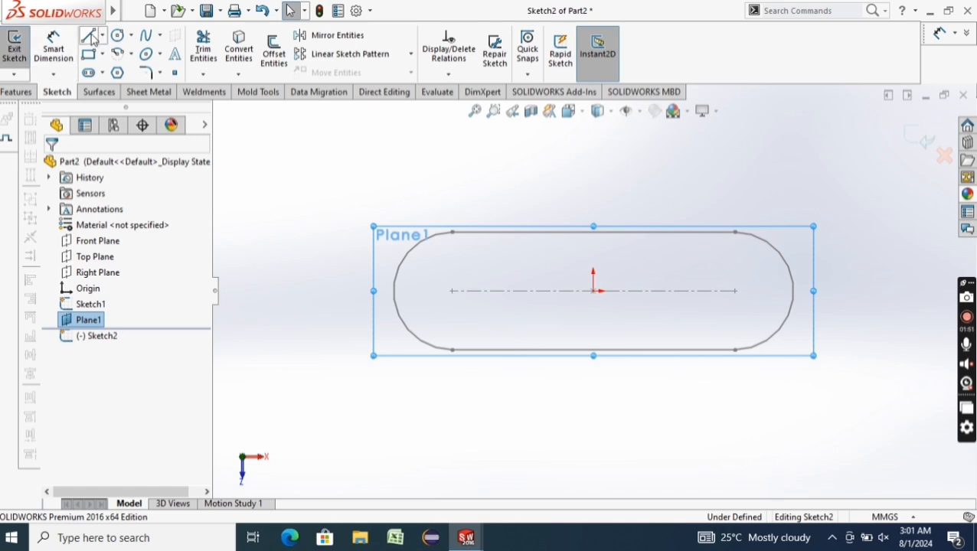
Sketch a 120 mm horizontal midpoint line centred on the origin, ending at the base slot's arc centres, and make it construction geometry
{"action": "left_click", "coordinate": [101, 36]}
{"action": "left_click", "coordinate": [115, 88]}
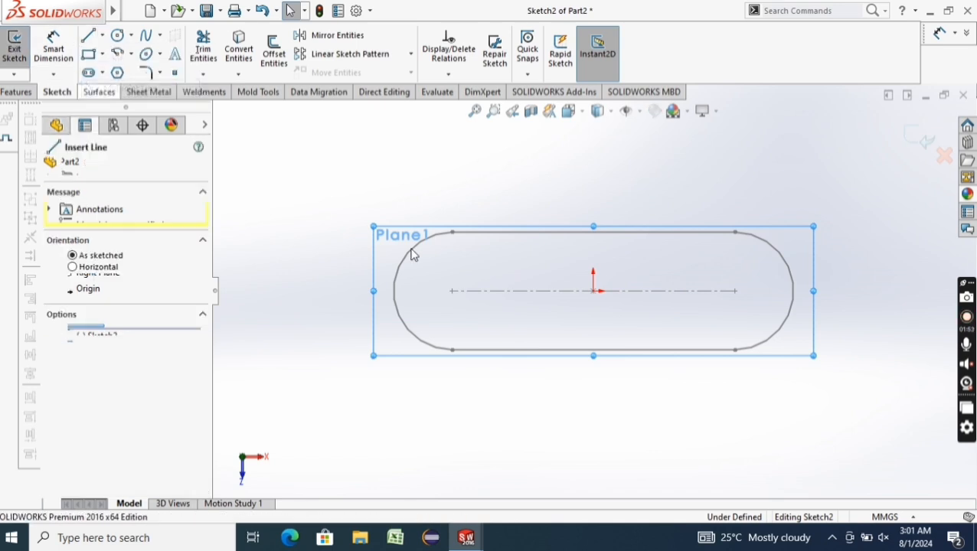
{"action": "left_click", "coordinate": [594, 291]}
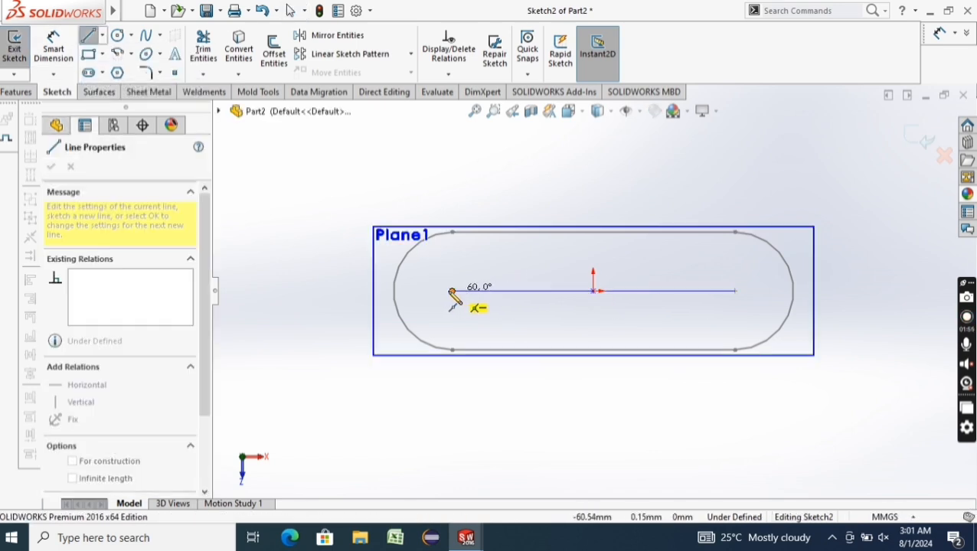
{"action": "left_click", "coordinate": [453, 291]}
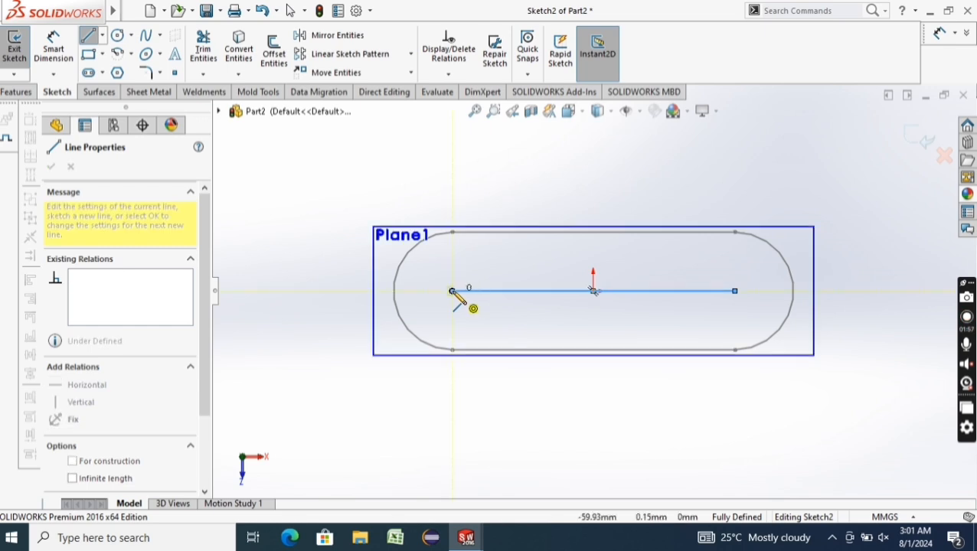
{"action": "key", "text": "Escape"}
{"action": "right_click", "coordinate": [481, 292]}
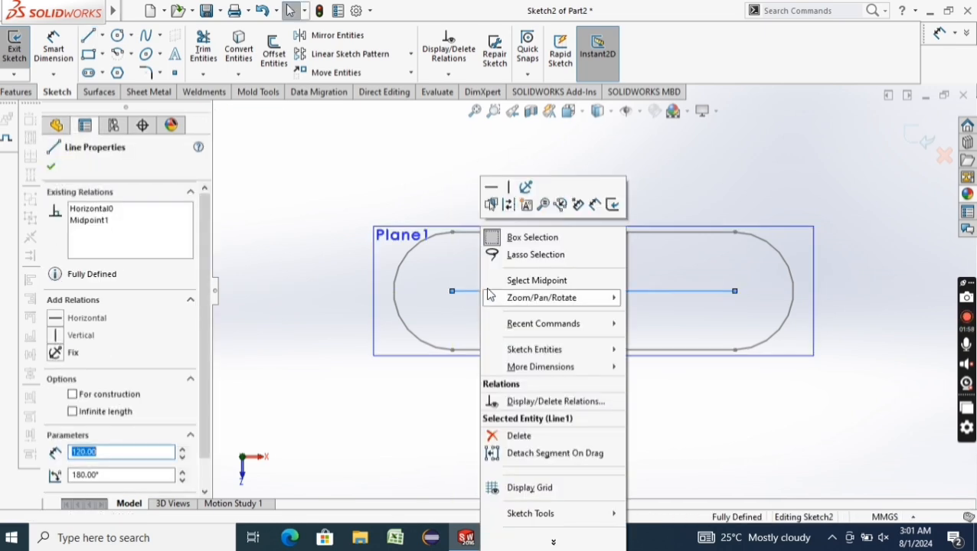
{"action": "left_click", "coordinate": [504, 202]}
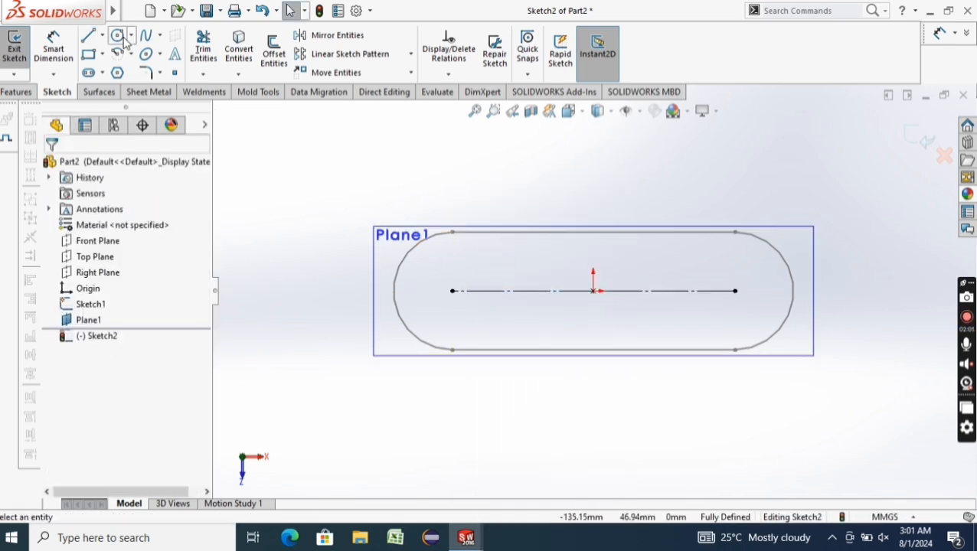
Sketch two circles centred on the construction line's endpoints, about 71 mm diameter on the left and about 67 mm on the right
{"action": "left_click", "coordinate": [120, 36]}
{"action": "left_click", "coordinate": [452, 291]}
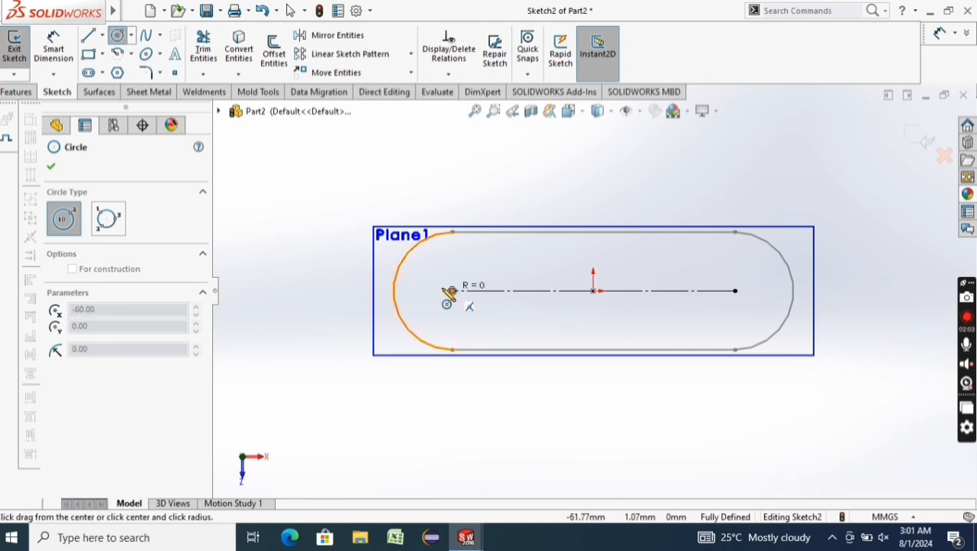
{"action": "left_click", "coordinate": [370, 280]}
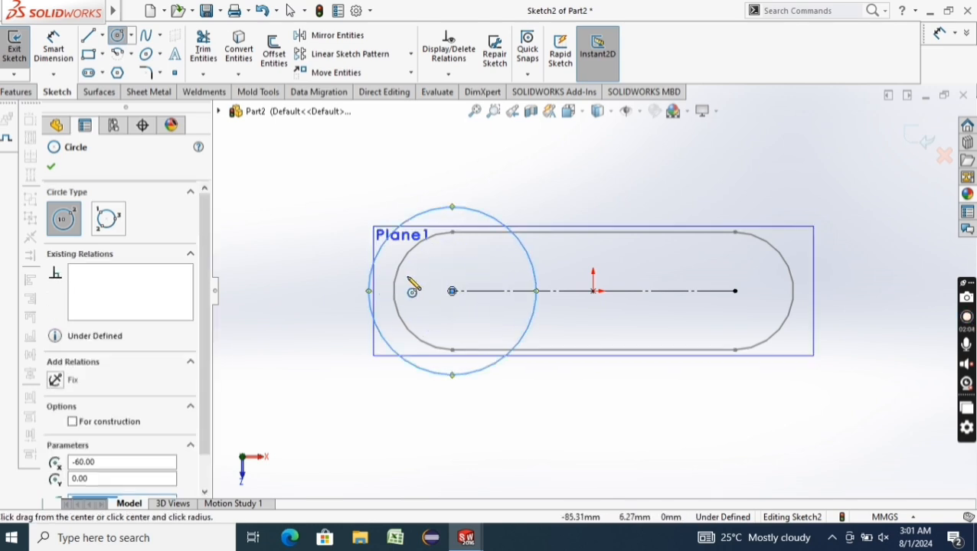
{"action": "left_click", "coordinate": [735, 291]}
{"action": "left_click", "coordinate": [796, 245]}
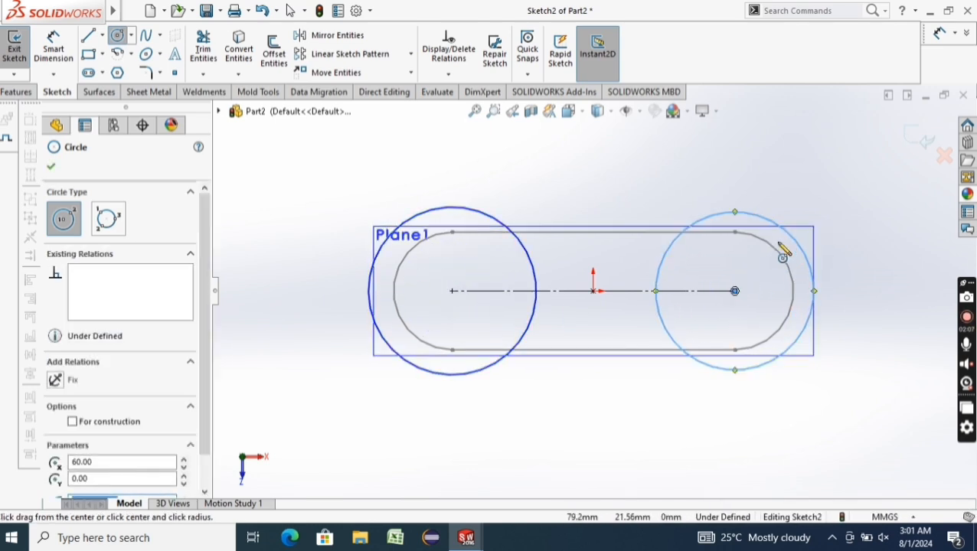
{"action": "key", "text": "Escape"}
Dimension the right circle's diameter as 70 mm
{"action": "left_click", "coordinate": [53, 48]}
{"action": "left_click", "coordinate": [656, 285]}
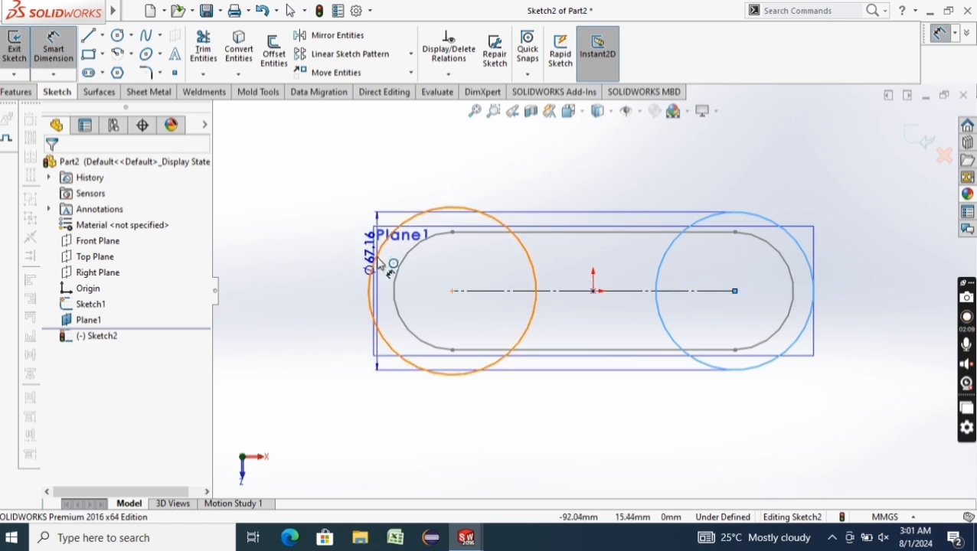
{"action": "left_click", "coordinate": [886, 253]}
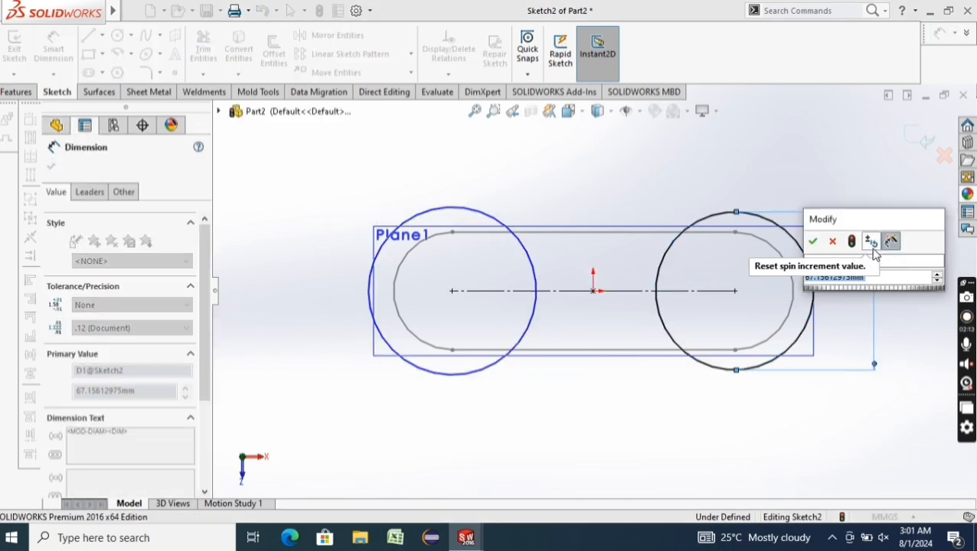
{"action": "type", "text": "70"}
{"action": "key", "text": "Return"}
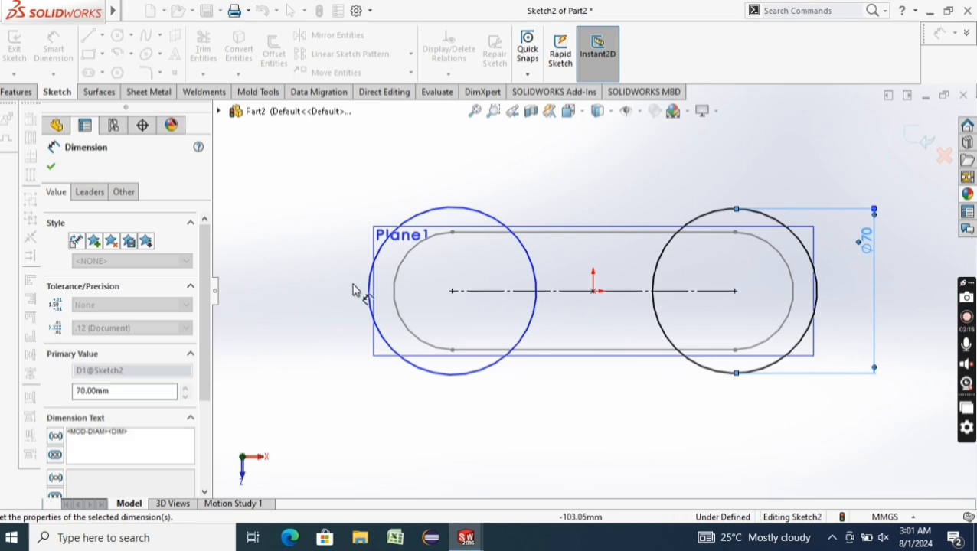
Dimension the left circle's diameter as 70 mm
{"action": "left_click", "coordinate": [370, 289]}
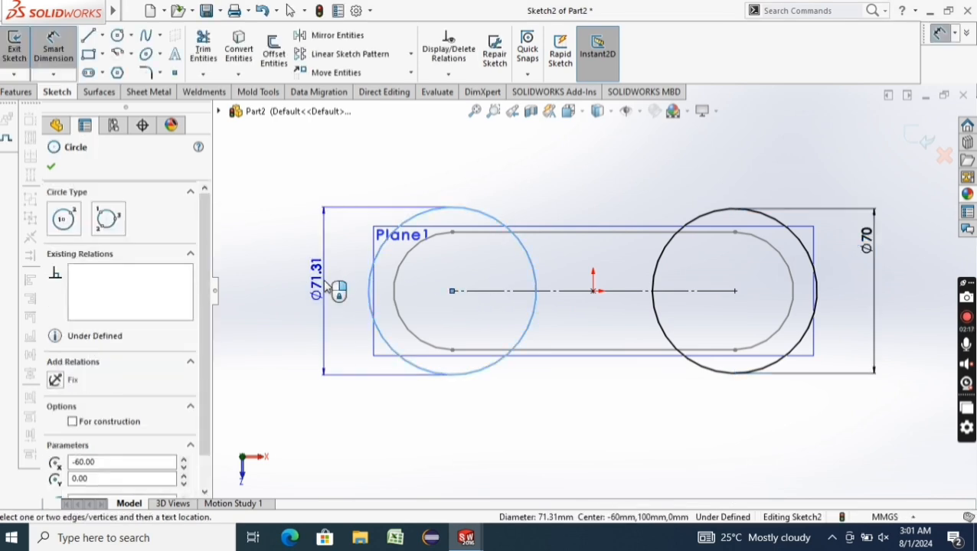
{"action": "left_click", "coordinate": [328, 285]}
{"action": "type", "text": "70"}
{"action": "key", "text": "Return"}
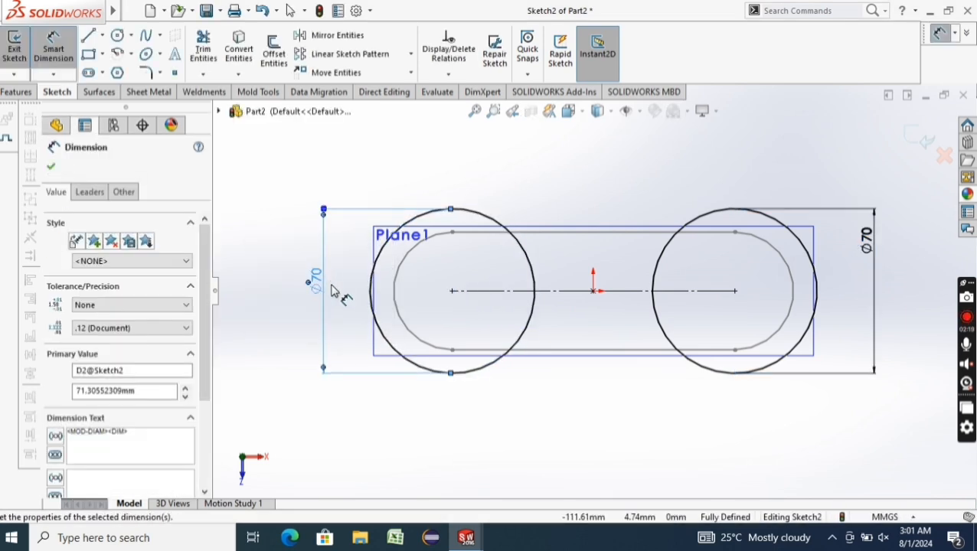
Delete the diameter dimension from the left circle
{"action": "right_click", "coordinate": [320, 290]}
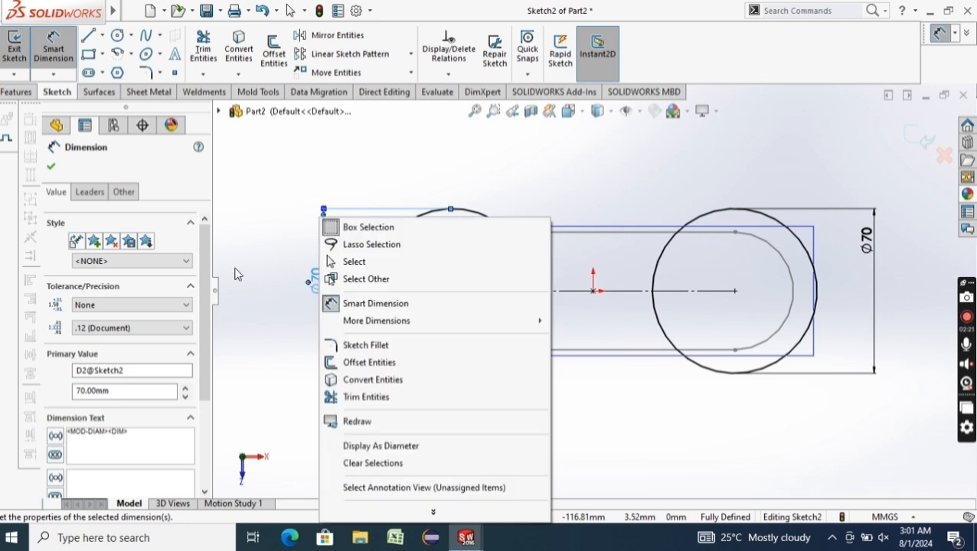
{"action": "key", "text": "Escape"}
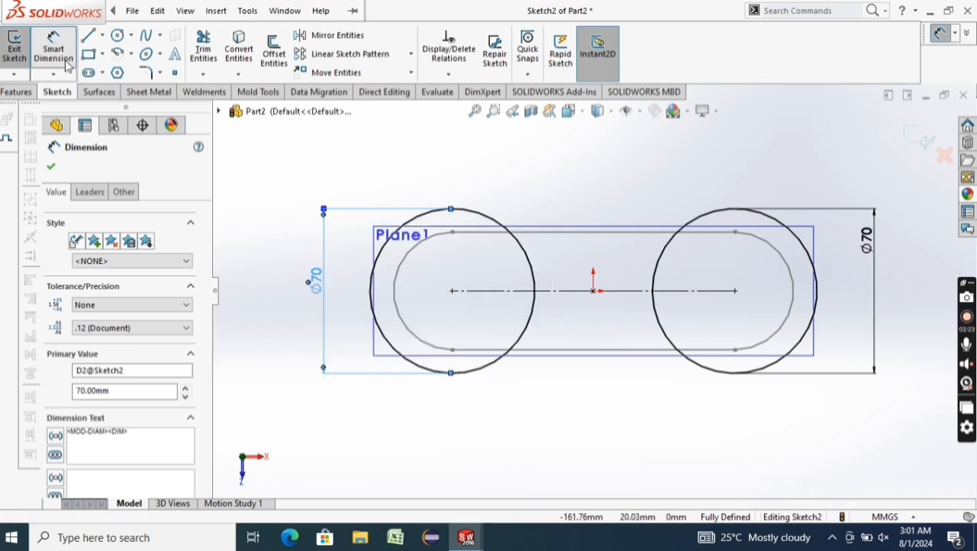
{"action": "right_click", "coordinate": [323, 260]}
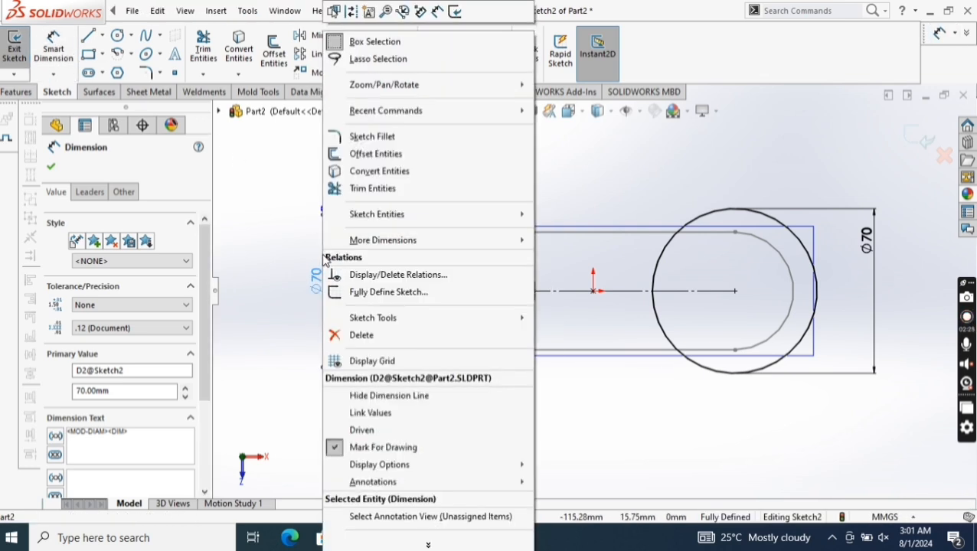
{"action": "left_click", "coordinate": [337, 334]}
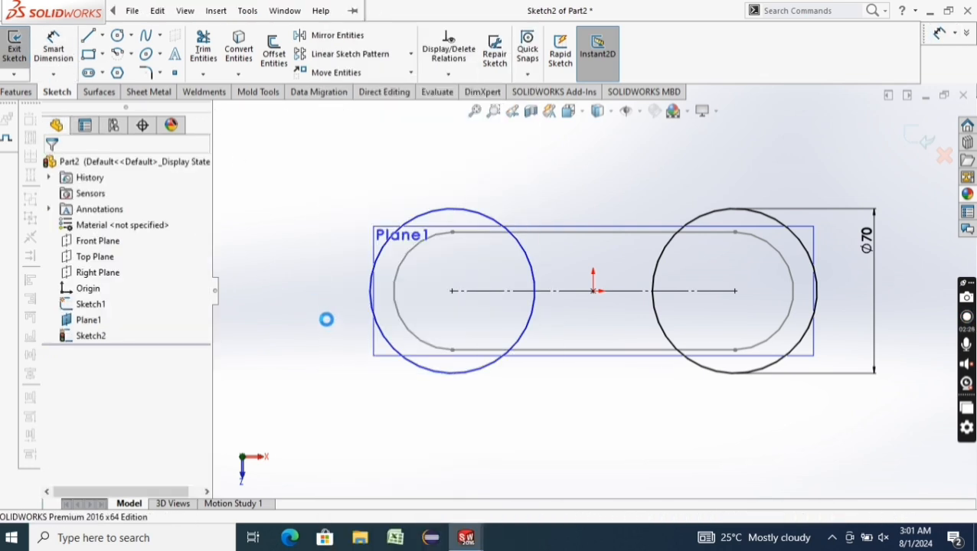
Sketch a horizontal line from the topmost point of the right circle to the topmost point of the left circle
{"action": "left_click", "coordinate": [88, 38]}
{"action": "left_click", "coordinate": [771, 217]}
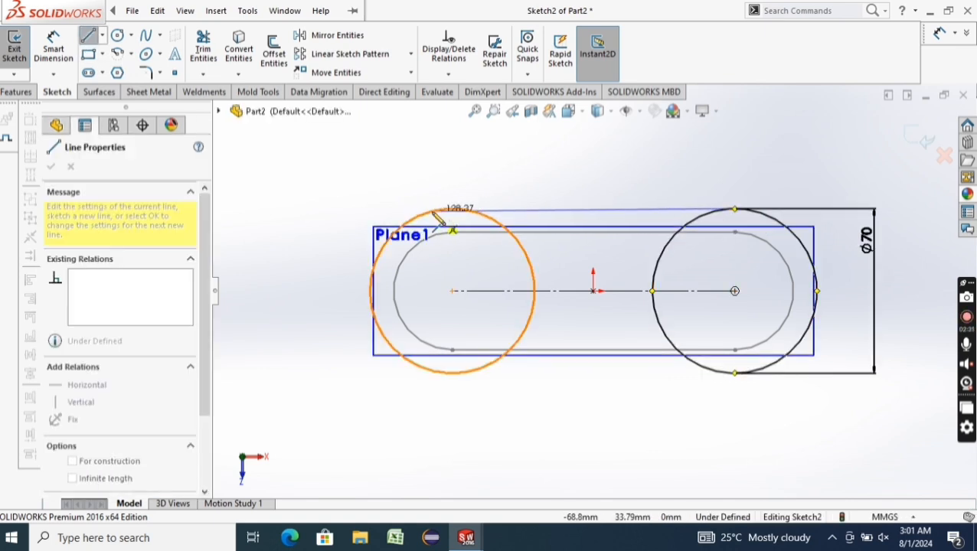
{"action": "left_click", "coordinate": [419, 220]}
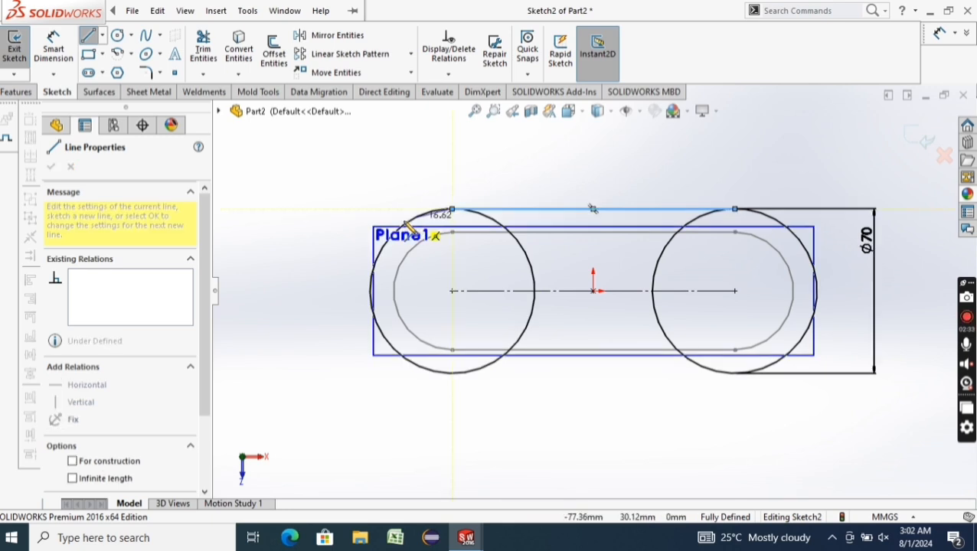
{"action": "key", "text": "Escape"}
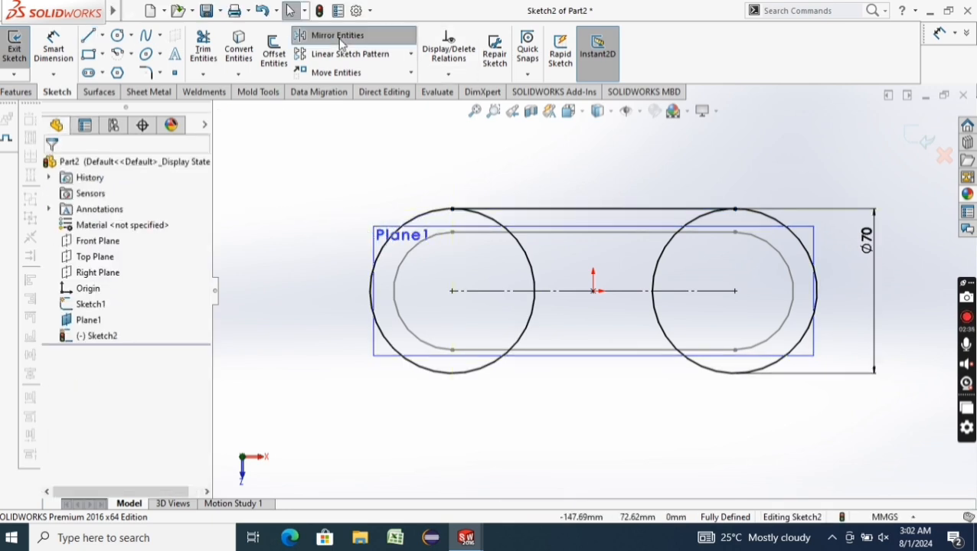
Mirror the upper connecting line about the horizontal construction line, keeping the original
{"action": "left_click", "coordinate": [321, 35]}
{"action": "left_click", "coordinate": [613, 211]}
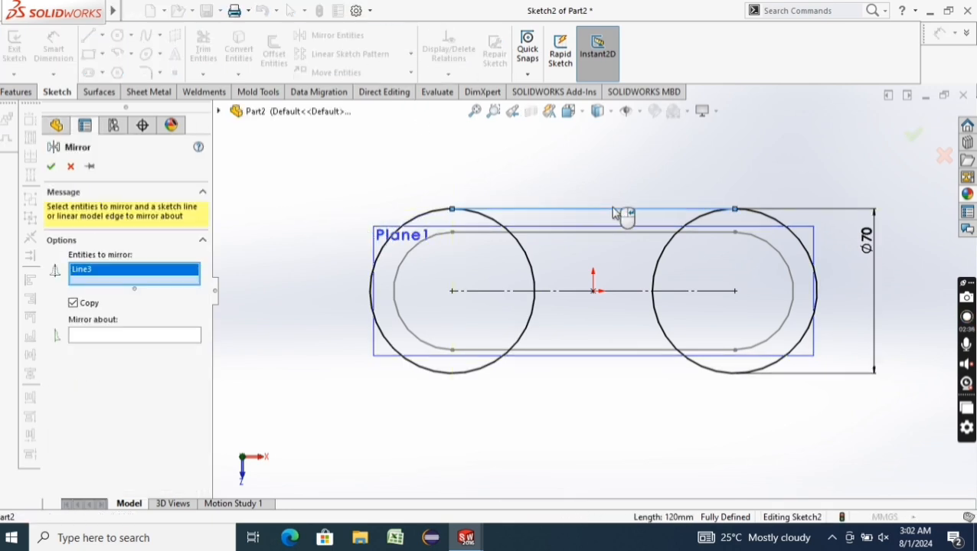
{"action": "left_click", "coordinate": [115, 337]}
{"action": "left_click", "coordinate": [578, 291]}
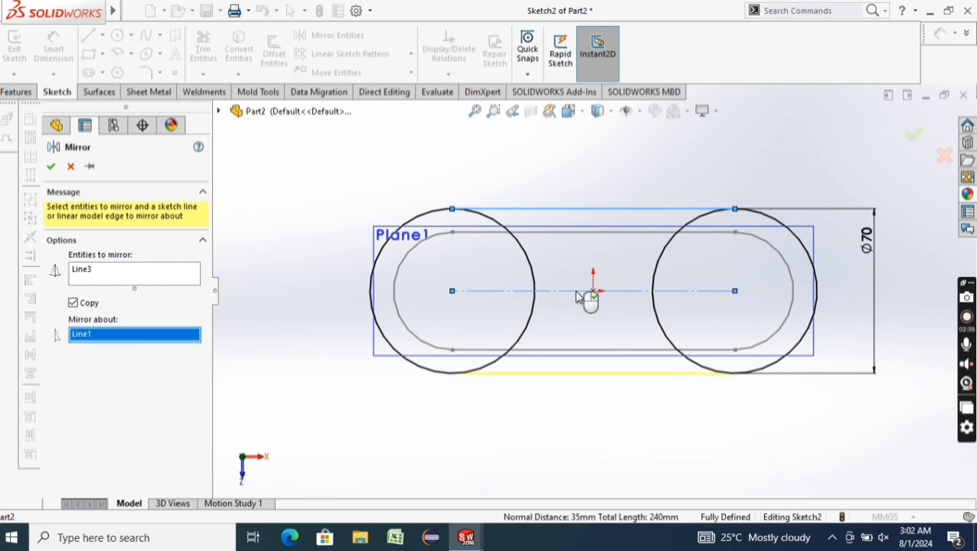
{"action": "left_click", "coordinate": [51, 167]}
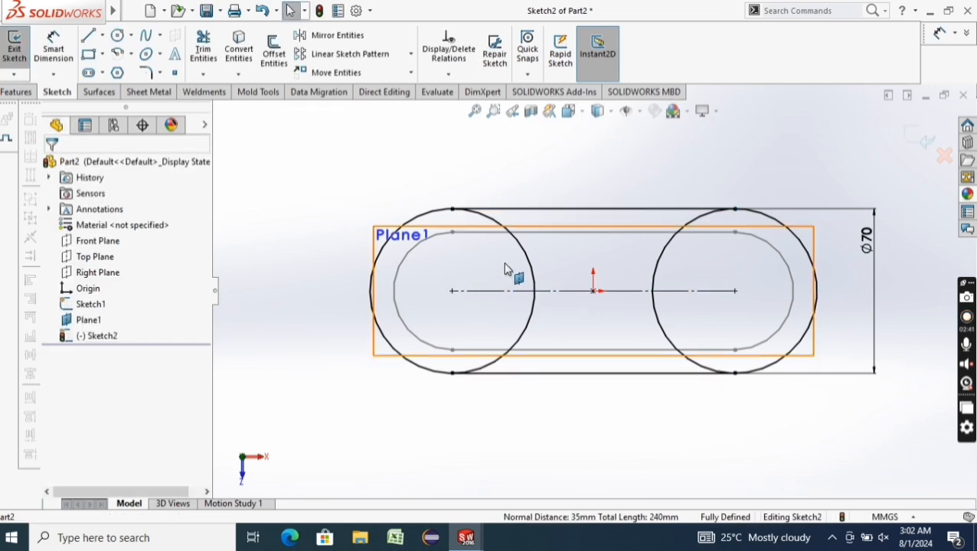
Trim away the inner halves of both circles to leave a closed slot outline, and exit the sketch
{"action": "scroll", "coordinate": [509, 272], "scroll_direction": "down", "scroll_amount": 4}
{"action": "left_click", "coordinate": [203, 52]}
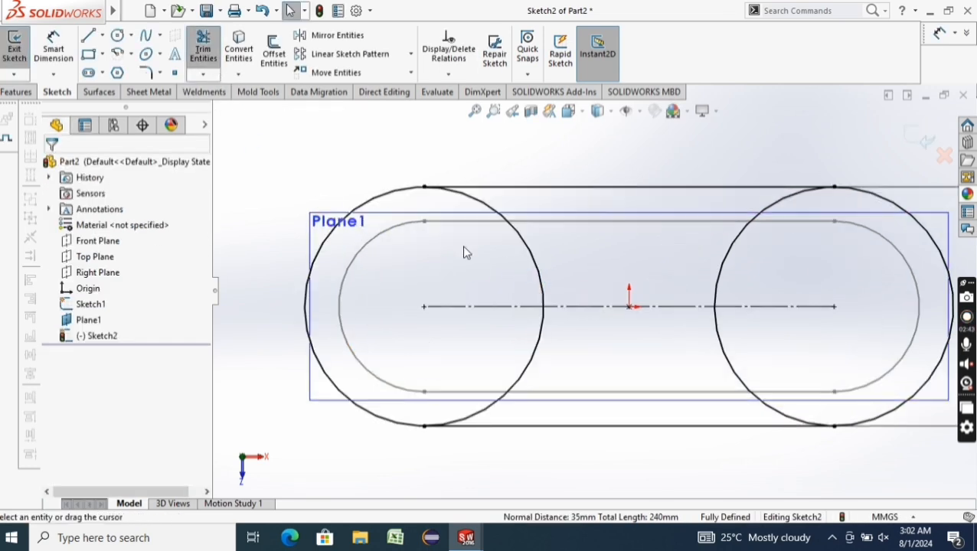
{"action": "mouse_move", "coordinate": [463, 255]}
{"action": "left_mouse_down"}
{"action": "mouse_move", "coordinate": [499, 306]}
{"action": "mouse_move", "coordinate": [516, 362]}
{"action": "mouse_move", "coordinate": [566, 362]}
{"action": "left_mouse_up"}
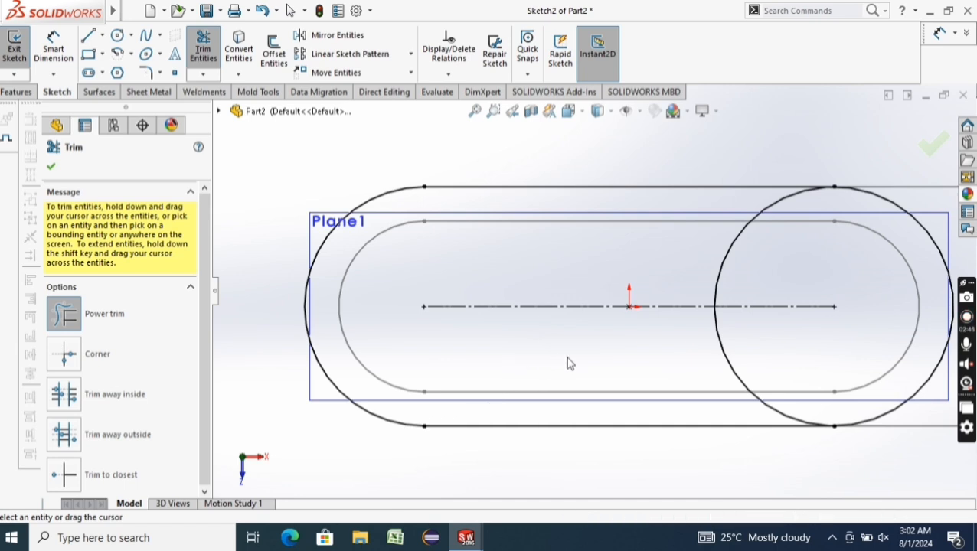
{"action": "left_click_drag", "start_coordinate": [675, 268], "coordinate": [685, 323]}
{"action": "left_click_drag", "start_coordinate": [764, 354], "coordinate": [398, 308]}
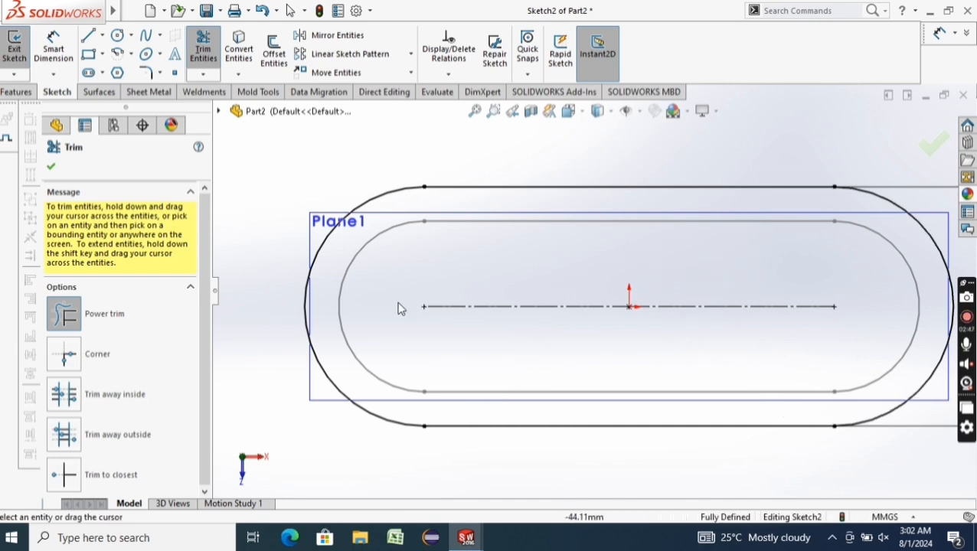
{"action": "left_click", "coordinate": [49, 167]}
{"action": "scroll", "coordinate": [598, 394], "scroll_direction": "up", "scroll_amount": 3}
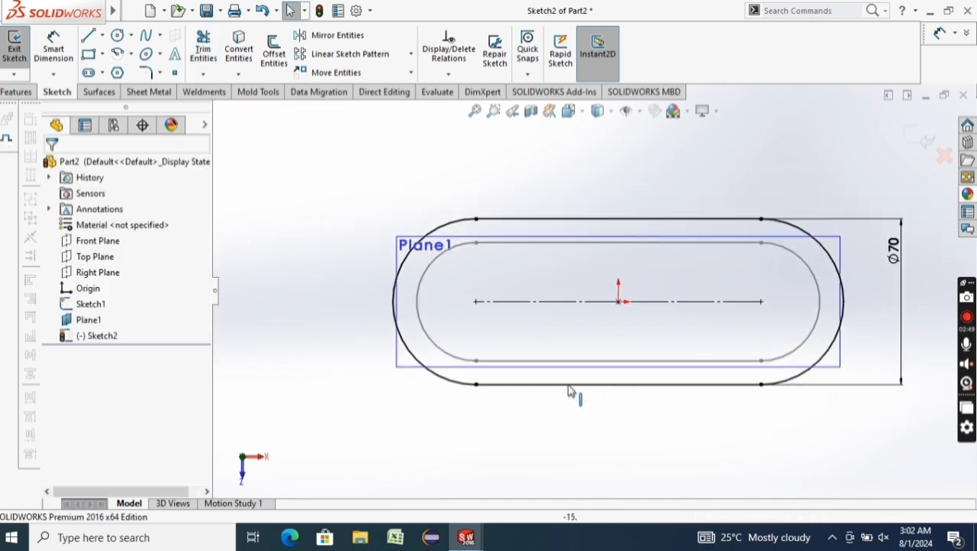
{"action": "left_click", "coordinate": [14, 48]}
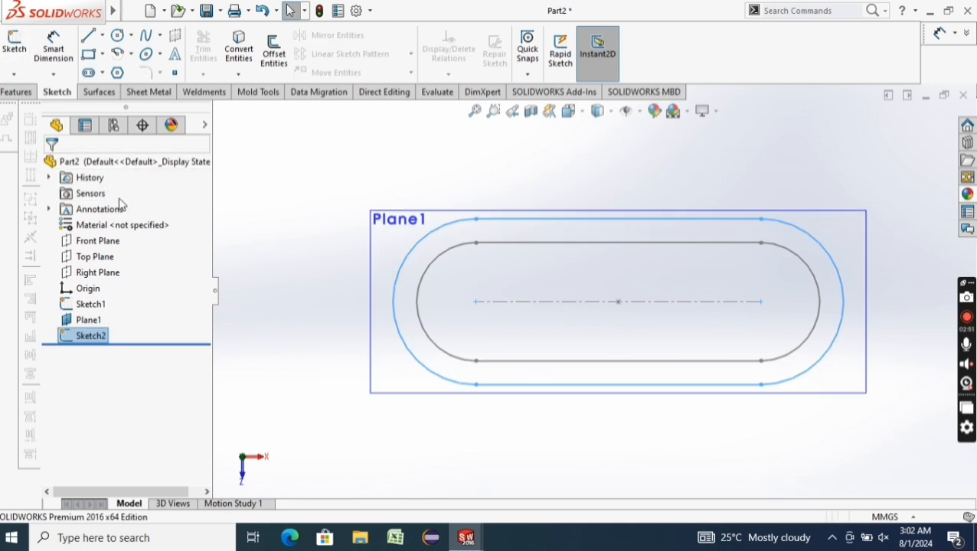
{"action": "left_click", "coordinate": [288, 244]}
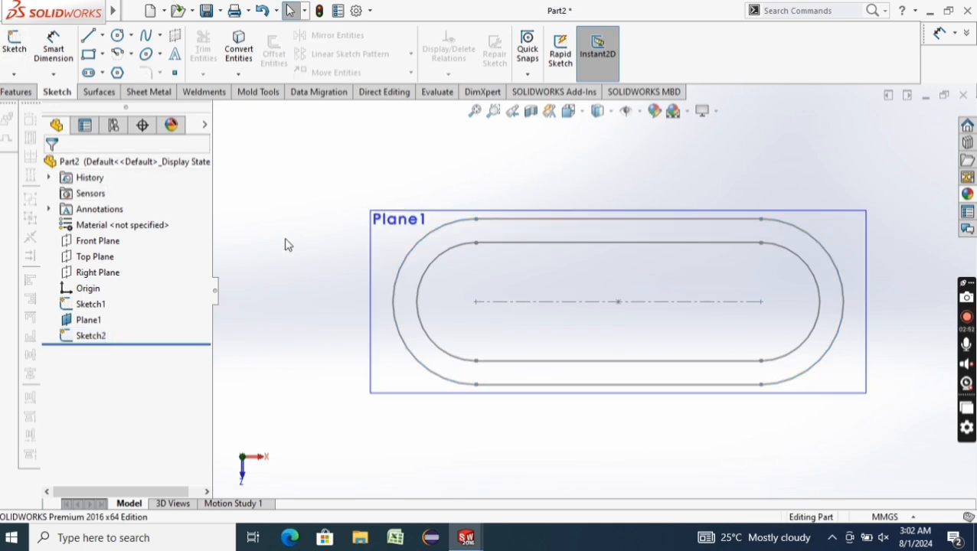
Loft a solid between the larger upper slot profile and the smaller base slot profile
{"action": "left_click", "coordinate": [15, 92]}
{"action": "left_click", "coordinate": [120, 54]}
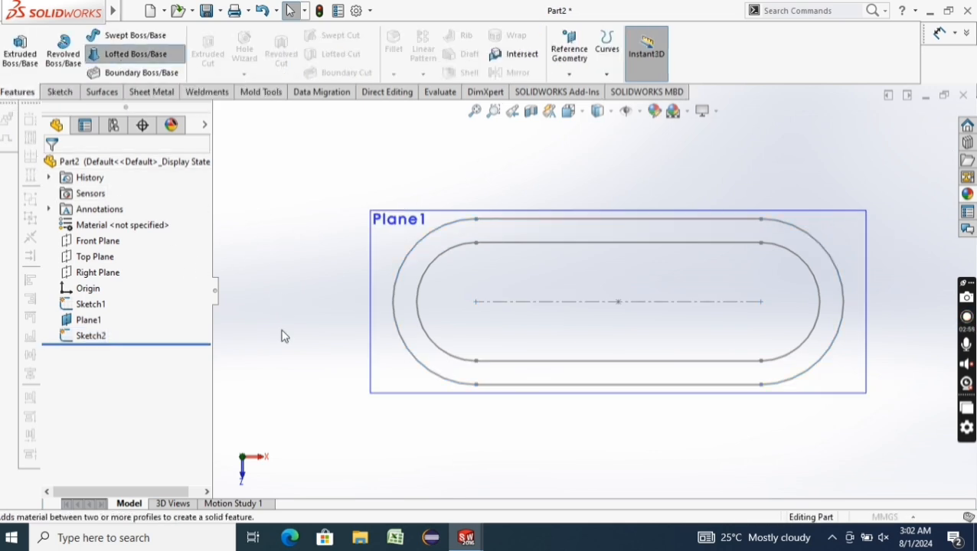
{"action": "middle_click_drag", "start_coordinate": [363, 411], "coordinate": [459, 265]}
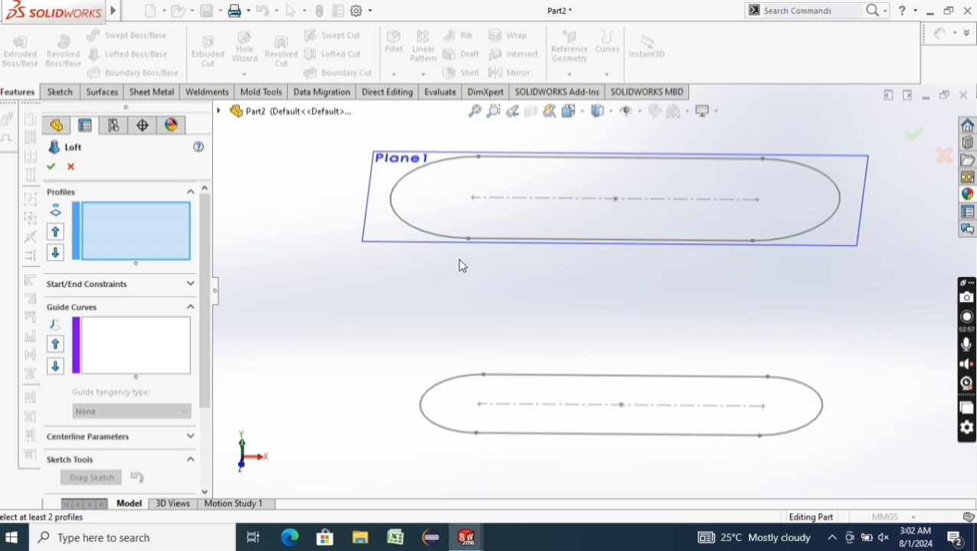
{"action": "left_click", "coordinate": [468, 240]}
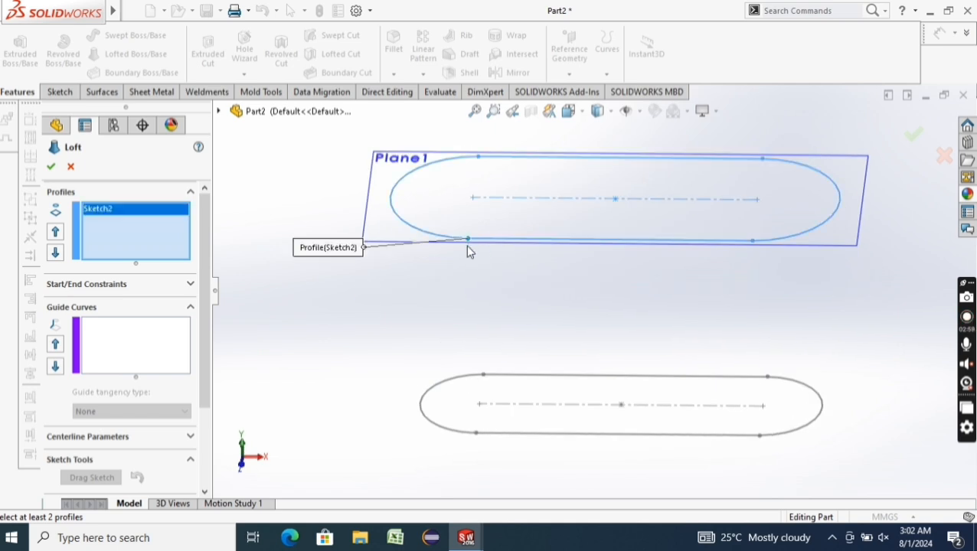
{"action": "left_click", "coordinate": [475, 434]}
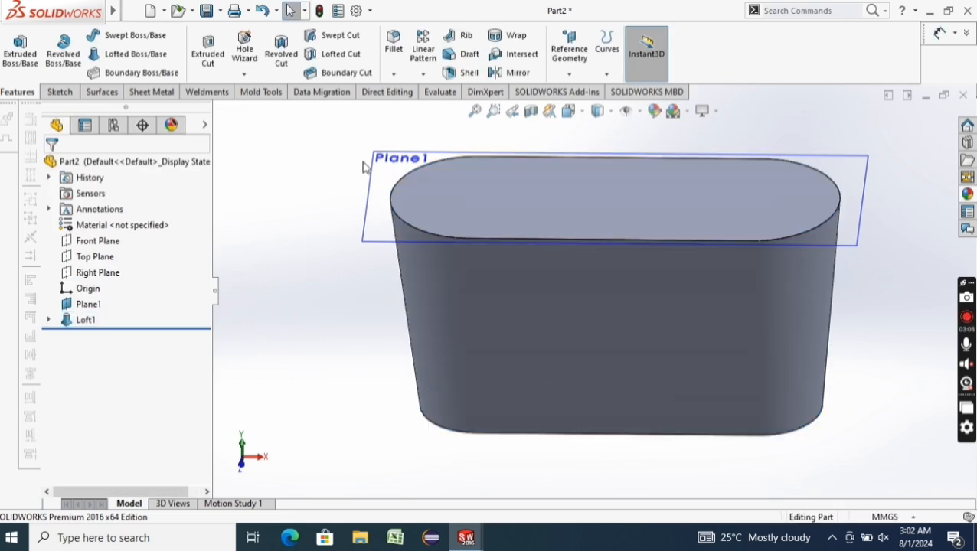
Shell the lofted body to a 2 mm wall thickness, removing its top face
{"action": "left_click", "coordinate": [464, 73]}
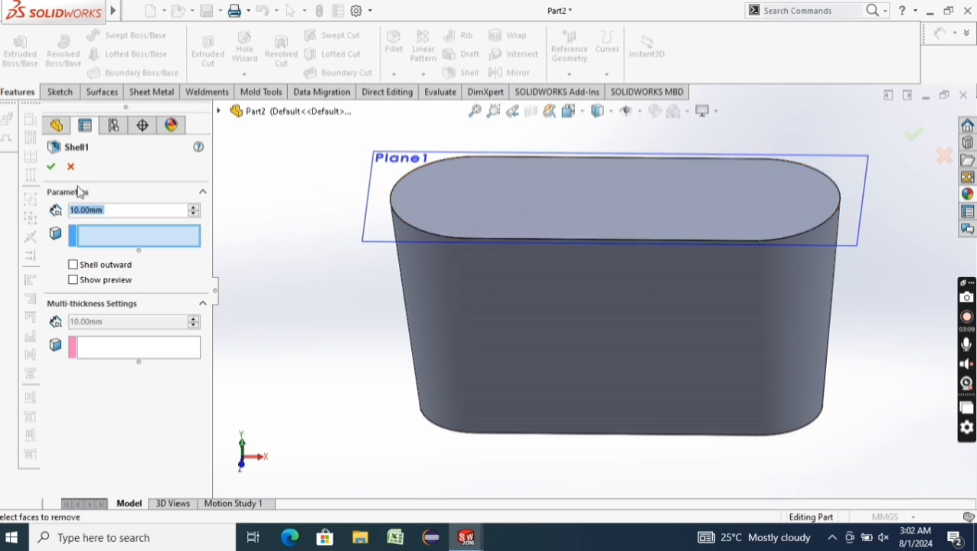
{"action": "type", "text": "2"}
{"action": "key", "text": "Return"}
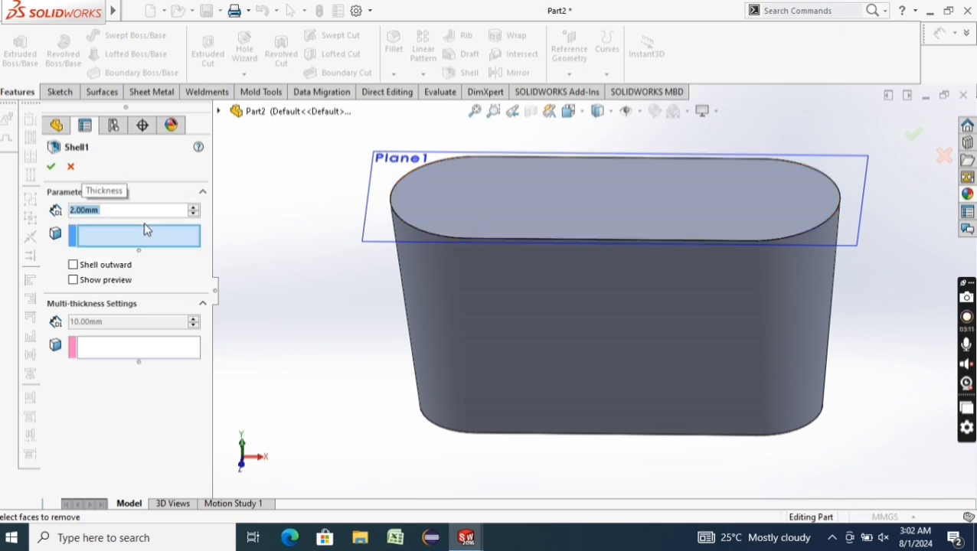
{"action": "left_click", "coordinate": [458, 217]}
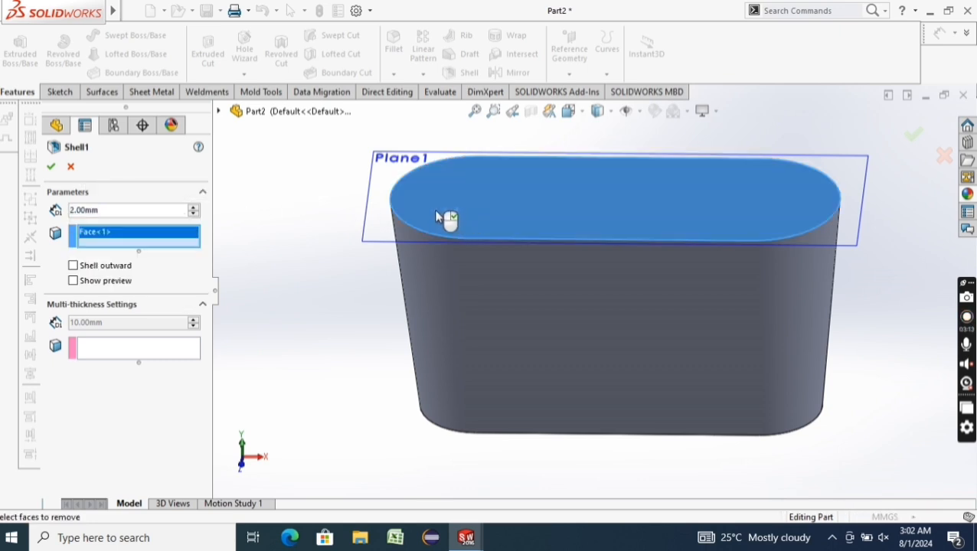
{"action": "left_click", "coordinate": [50, 167]}
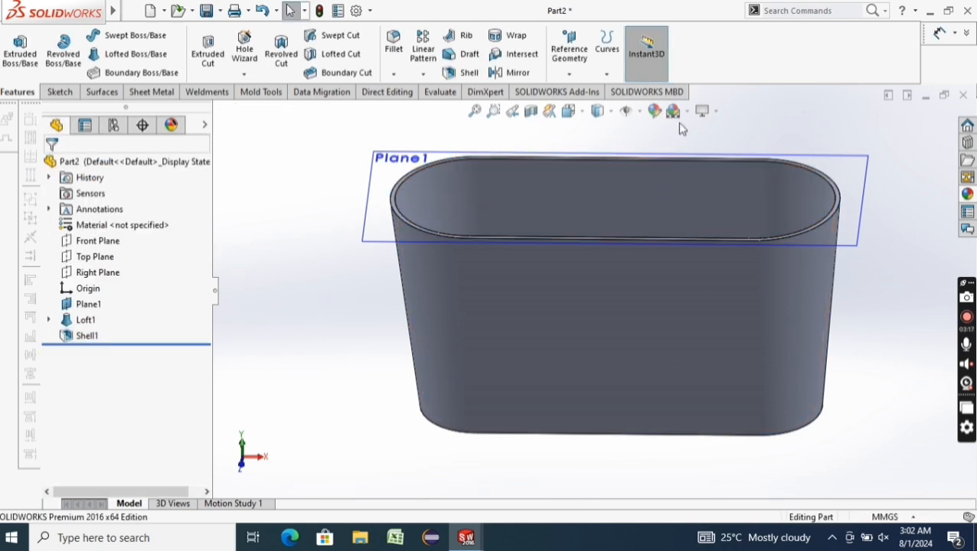
Change the scene to a plain white background
{"action": "left_click", "coordinate": [686, 111]}
{"action": "left_click", "coordinate": [711, 153]}
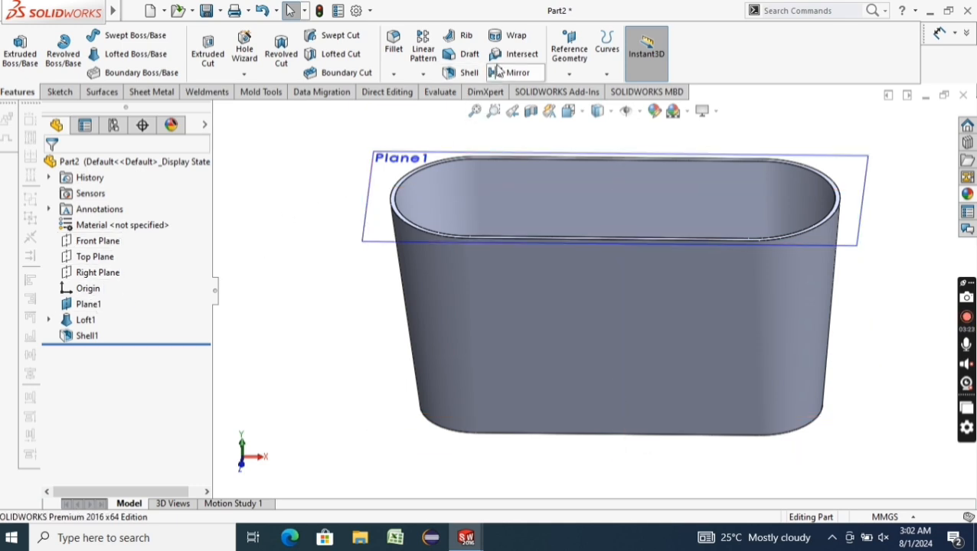
Create a reference plane offset 33 mm from the Front Plane
{"action": "left_click", "coordinate": [569, 73]}
{"action": "left_click", "coordinate": [587, 92]}
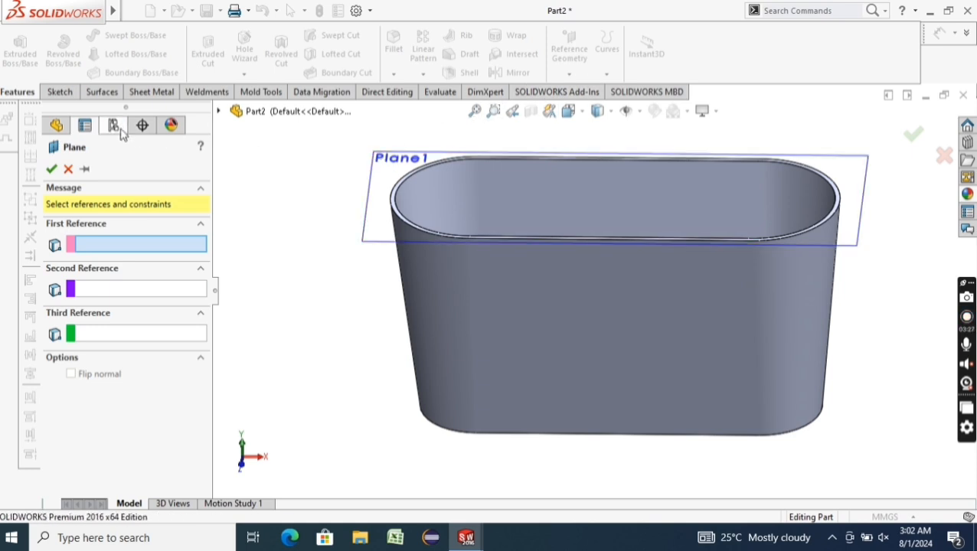
{"action": "left_click", "coordinate": [220, 113]}
{"action": "left_click", "coordinate": [277, 190]}
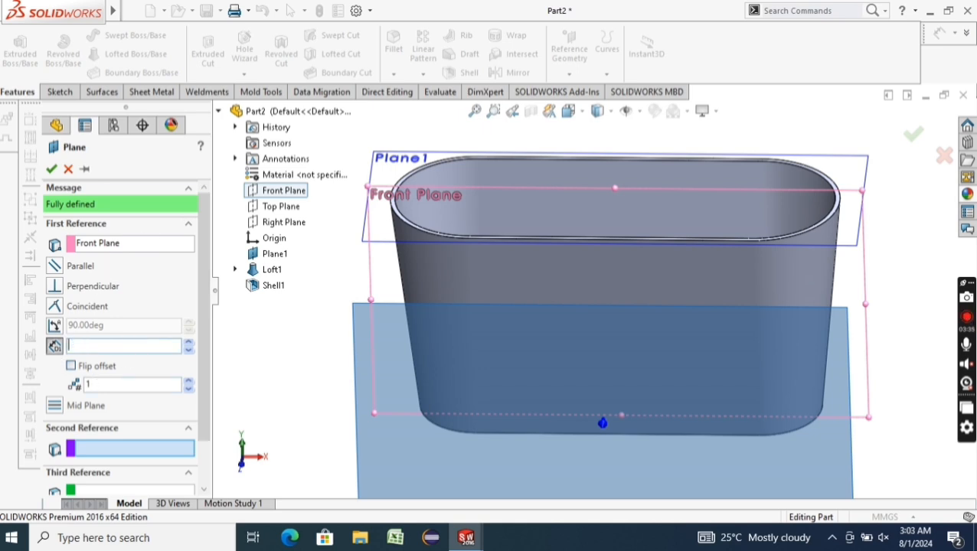
{"action": "type", "text": "33"}
{"action": "key", "text": "Return"}
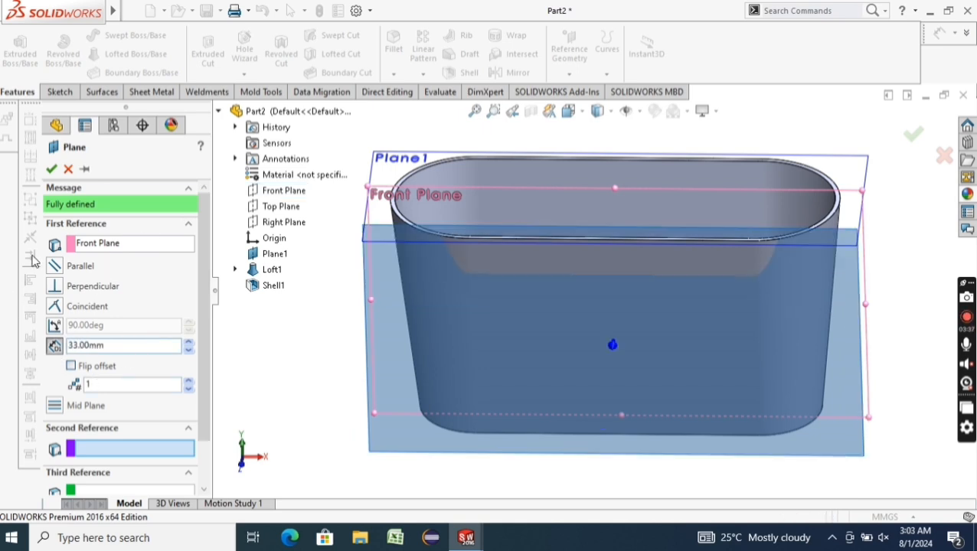
{"action": "left_click", "coordinate": [52, 170]}
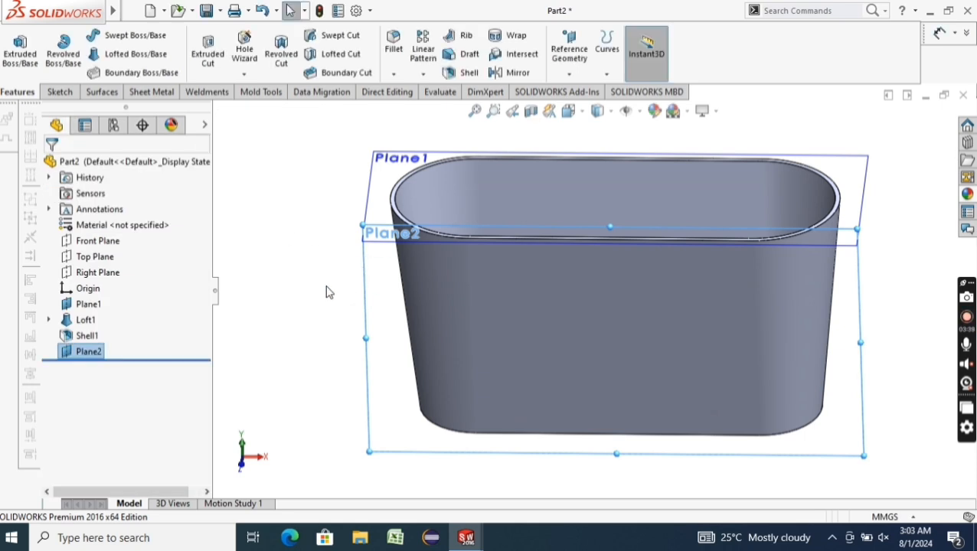
Orient the view normal to the new offset plane and start a sketch on it
{"action": "right_click", "coordinate": [85, 356]}
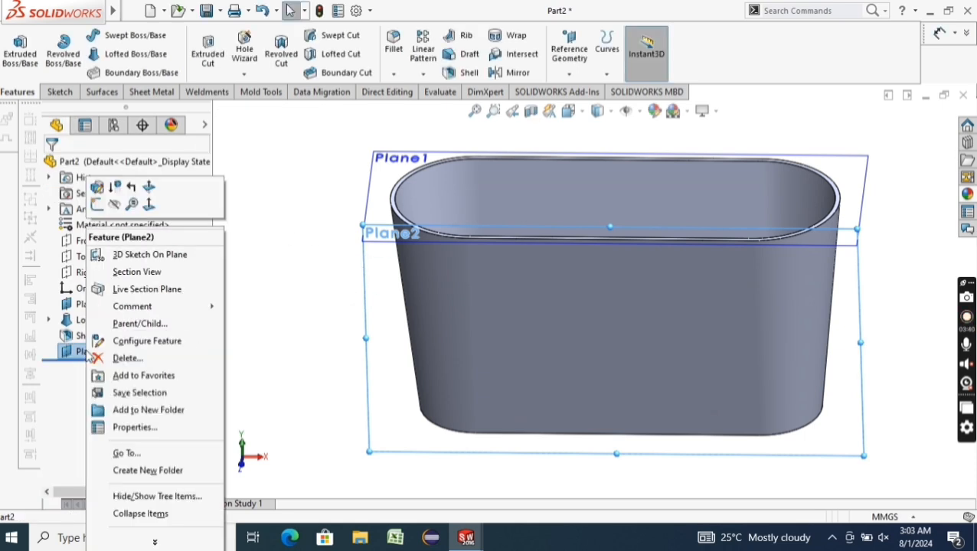
{"action": "left_click", "coordinate": [144, 206]}
{"action": "scroll", "coordinate": [589, 199], "scroll_direction": "down", "scroll_amount": 4}
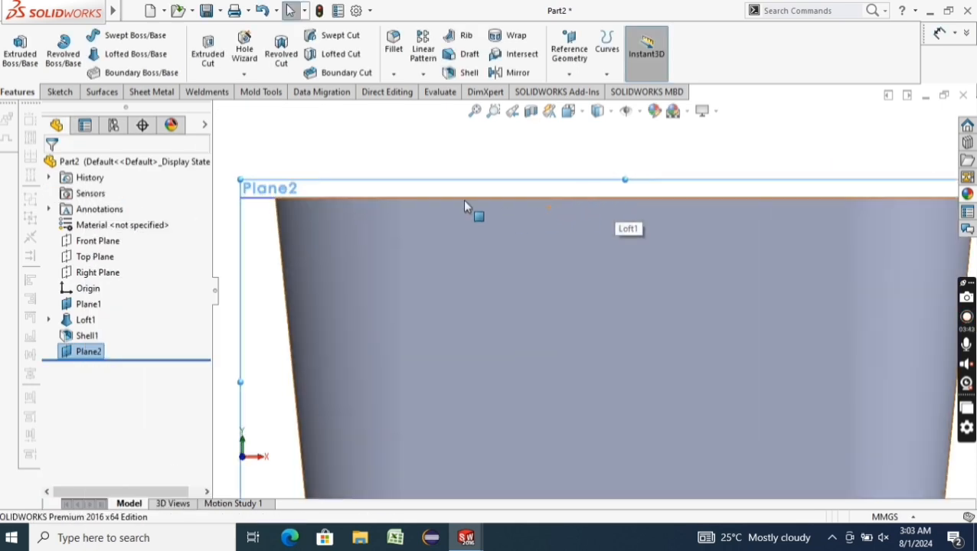
{"action": "left_click", "coordinate": [59, 91]}
{"action": "left_click", "coordinate": [14, 48]}
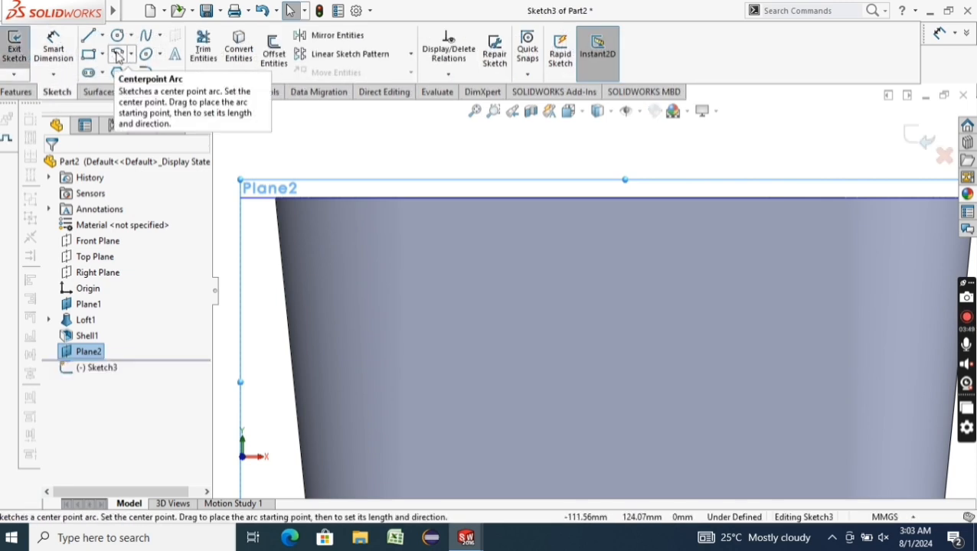
{"action": "key", "text": "f"}
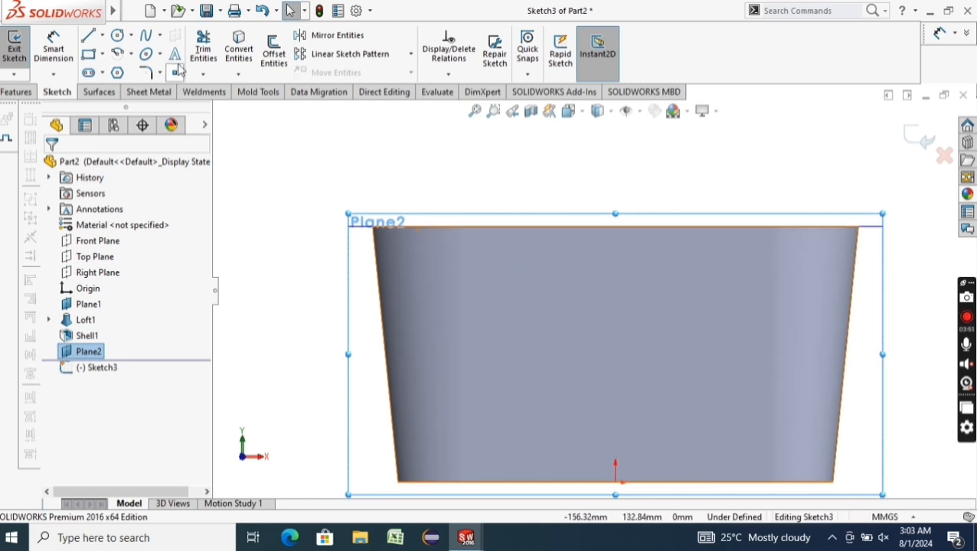
Sketch a vertical centerline upward from the midpoint of the basket's top edge
{"action": "left_click", "coordinate": [90, 37]}
{"action": "left_click", "coordinate": [101, 35]}
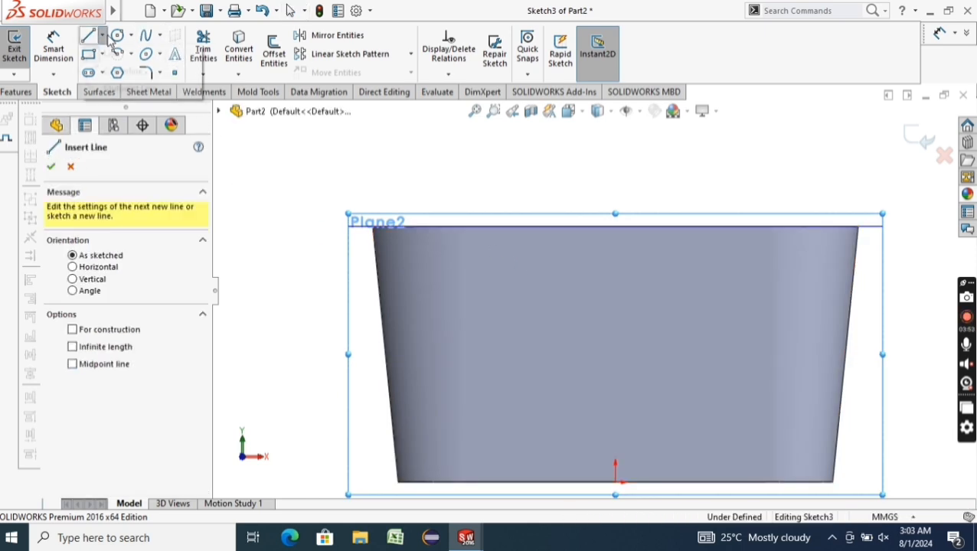
{"action": "left_click", "coordinate": [121, 72]}
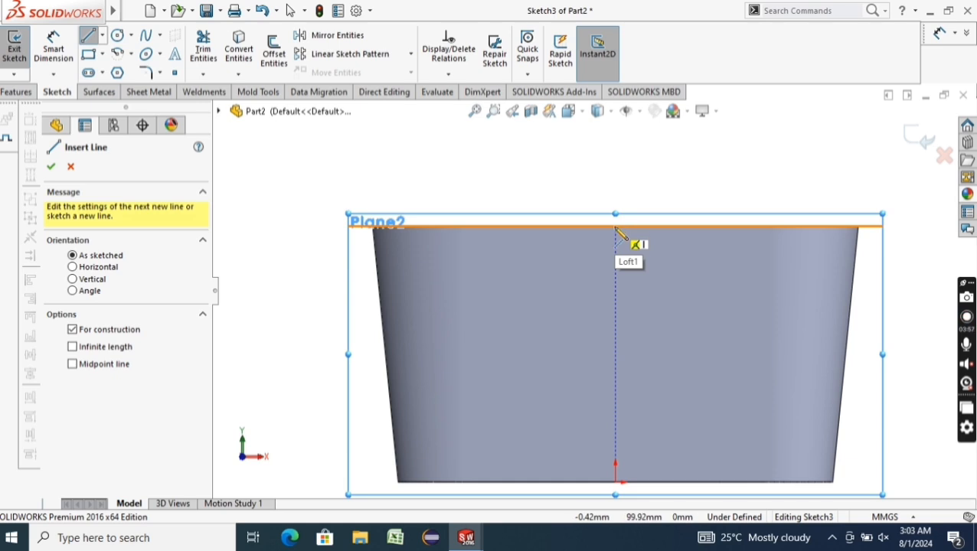
{"action": "left_click", "coordinate": [616, 228]}
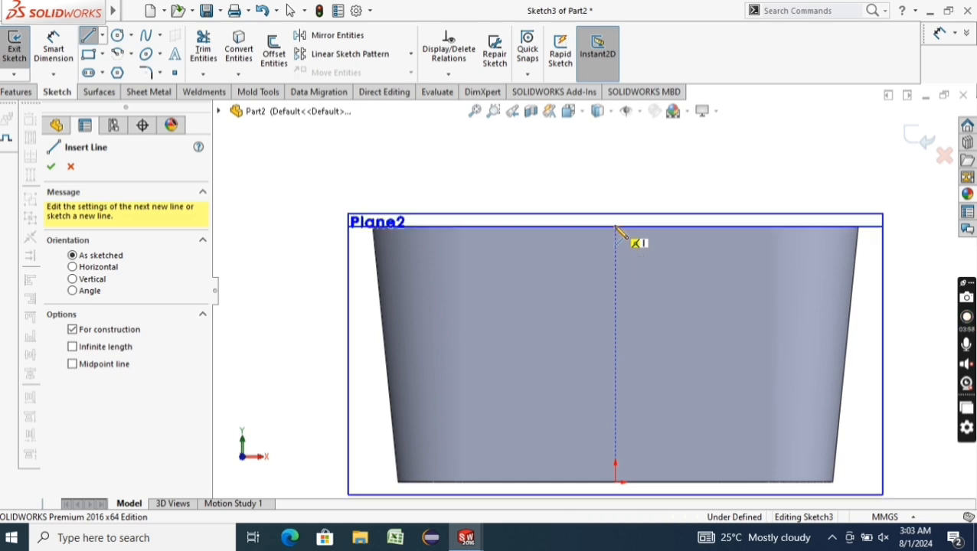
{"action": "left_click", "coordinate": [616, 160]}
{"action": "key", "text": "Escape"}
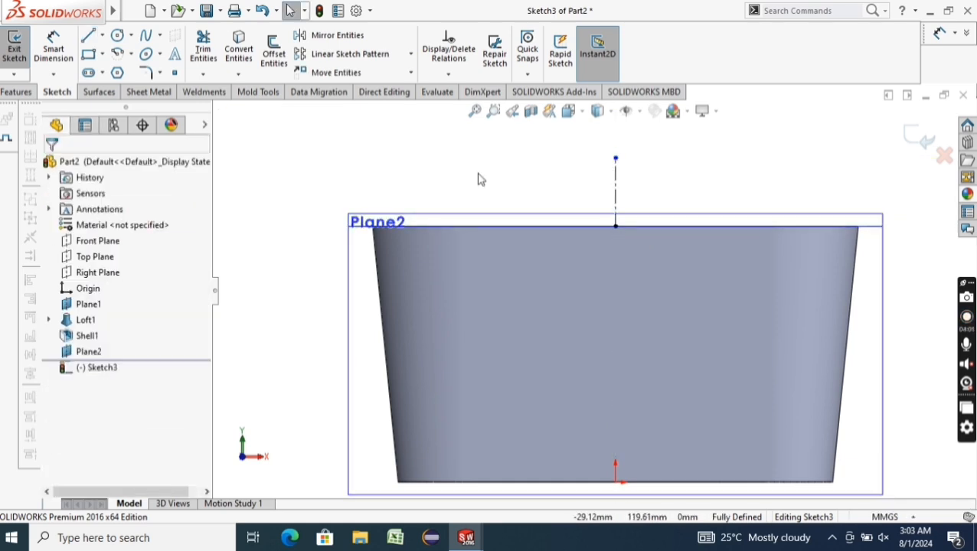
Sketch a semicircular centerpoint arc of about 37 mm radius above the rim, centred on the centerline's lower endpoint
{"action": "mouse_move", "coordinate": [113, 21]}
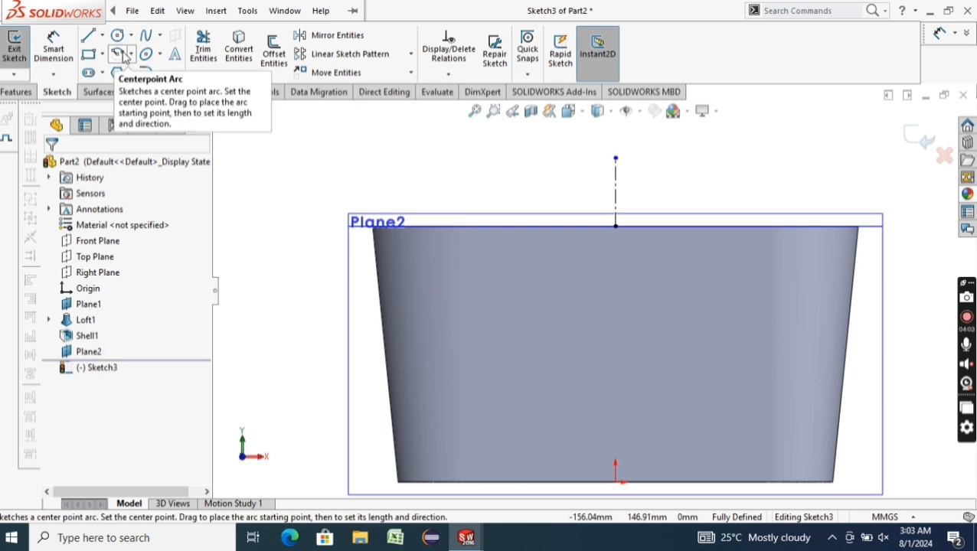
{"action": "left_click", "coordinate": [118, 54]}
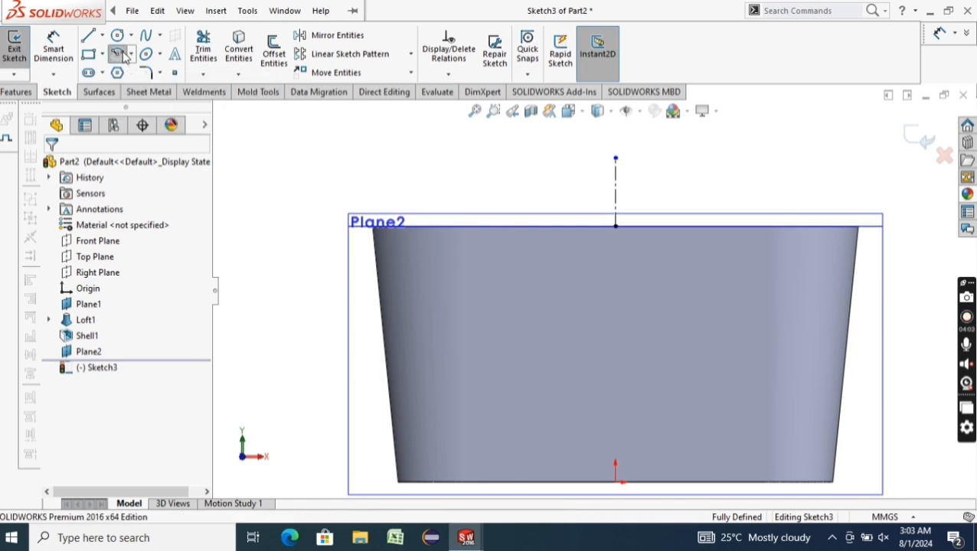
{"action": "left_click", "coordinate": [617, 227]}
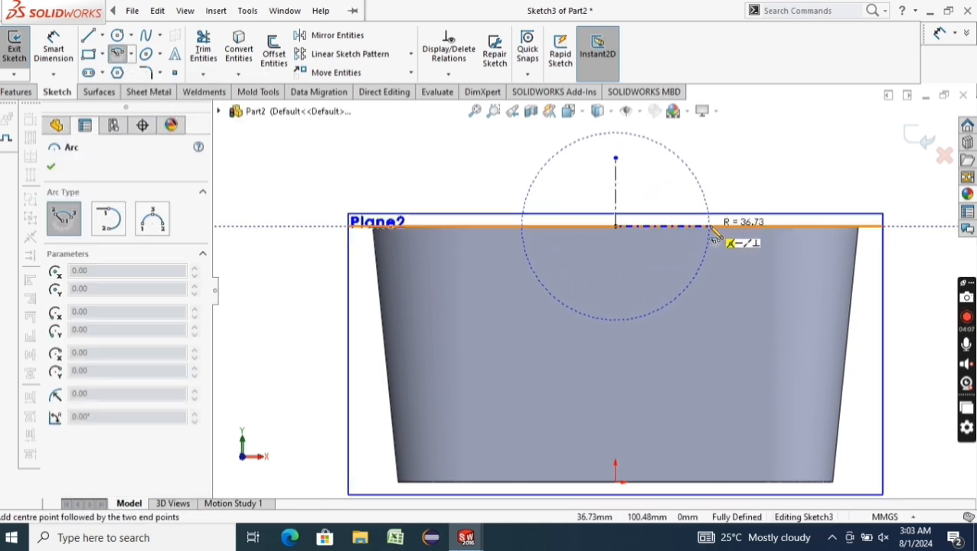
{"action": "left_click", "coordinate": [710, 227]}
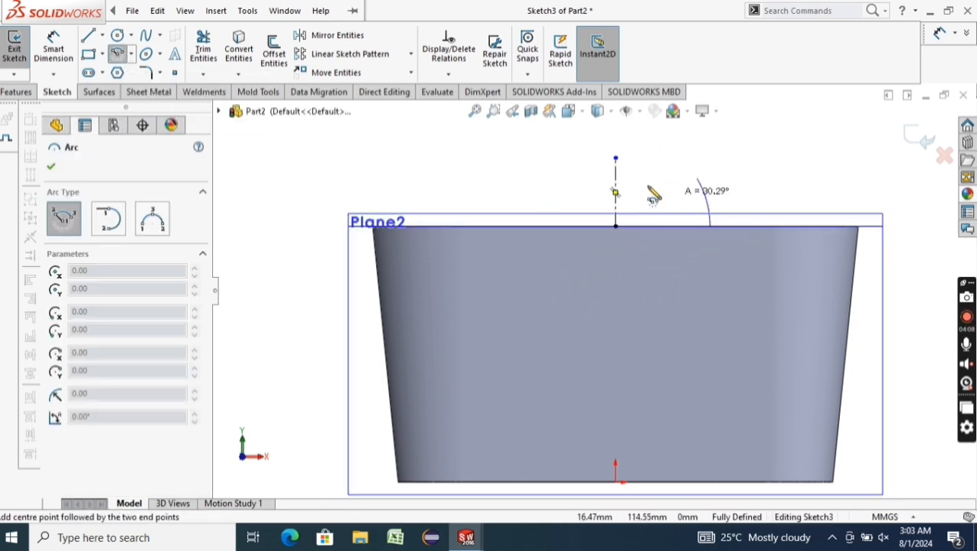
{"action": "left_click", "coordinate": [521, 227]}
{"action": "key", "text": "Escape"}
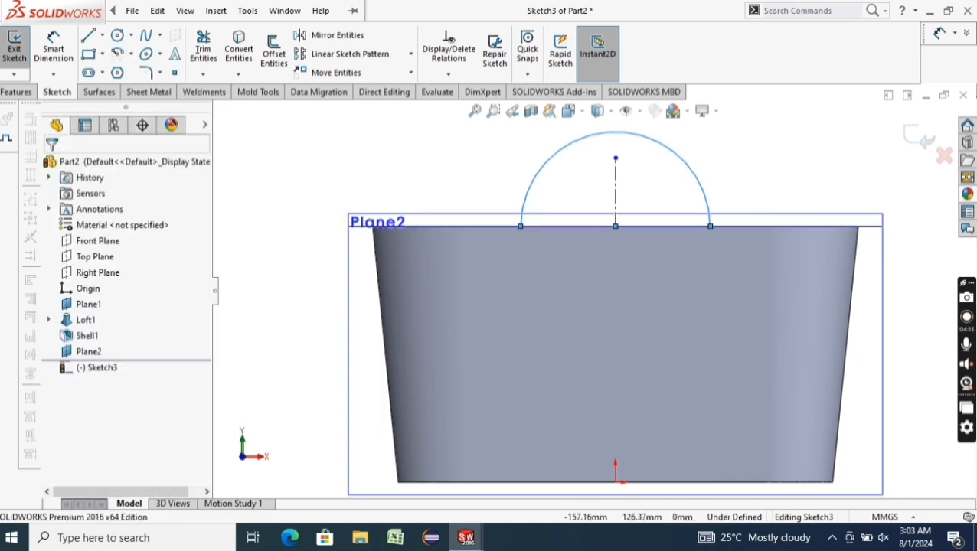
Dimension the handle arc's radius as 40 mm
{"action": "left_click", "coordinate": [51, 39]}
{"action": "left_click", "coordinate": [556, 155]}
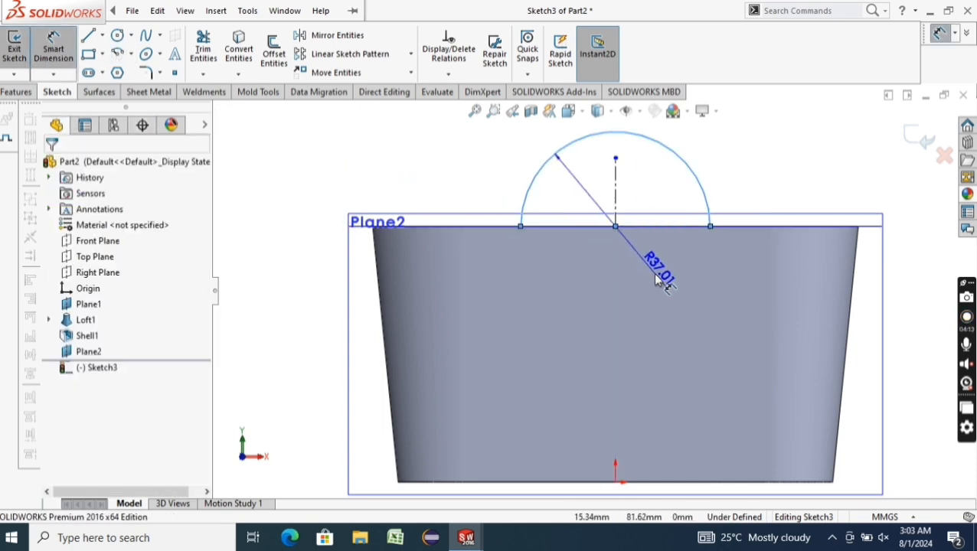
{"action": "left_click", "coordinate": [655, 280]}
{"action": "type", "text": "40"}
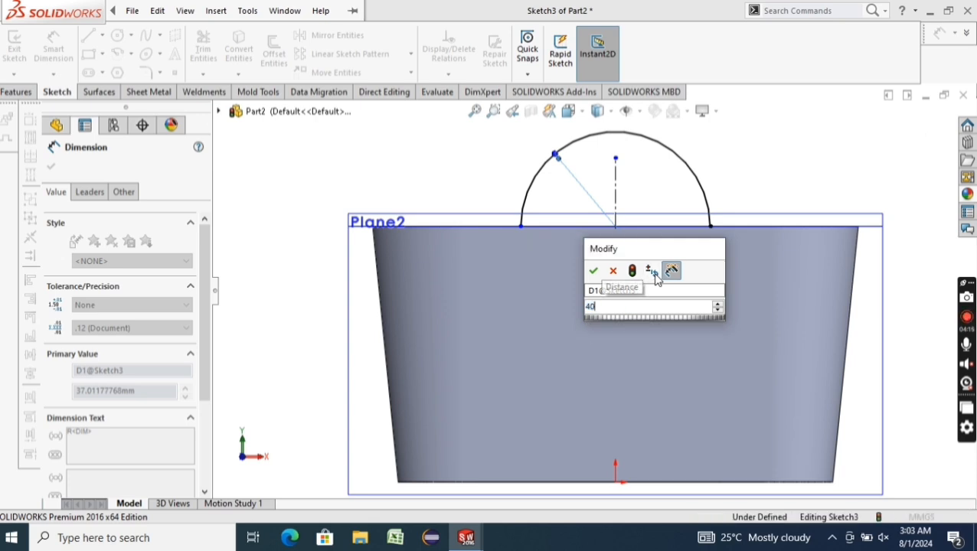
{"action": "key", "text": "Return"}
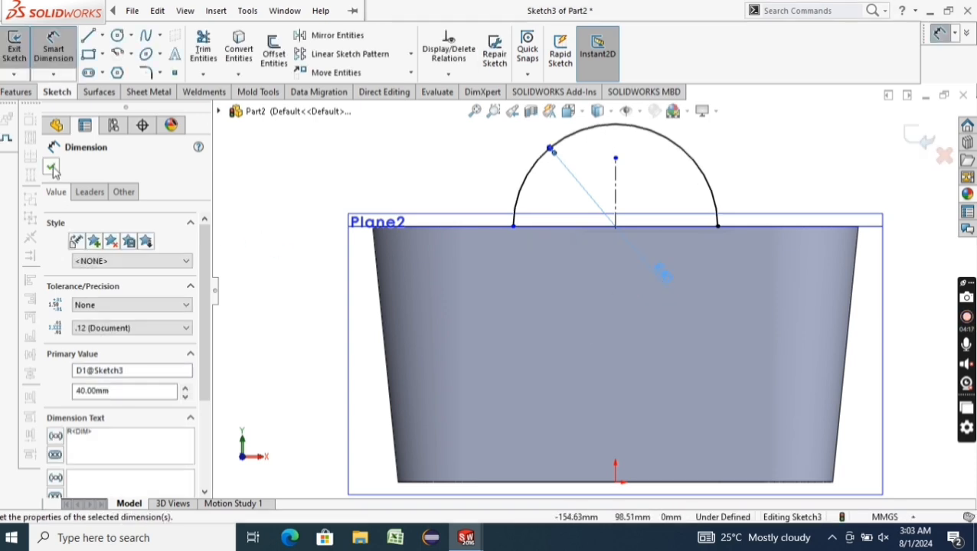
Offset the handle's R40 arc inward by 10 mm, with the offset direction reversed
{"action": "left_click", "coordinate": [51, 168]}
{"action": "left_click", "coordinate": [276, 52]}
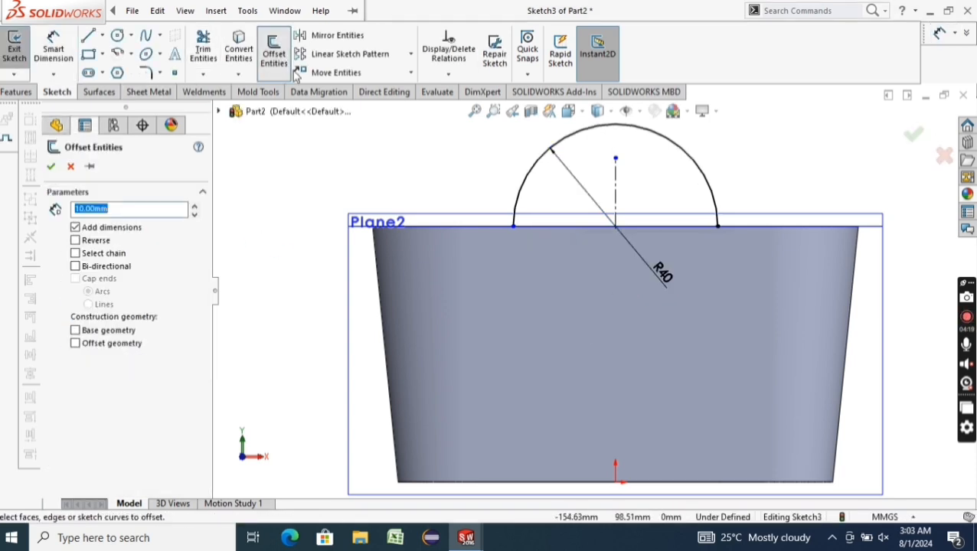
{"action": "left_click", "coordinate": [522, 189]}
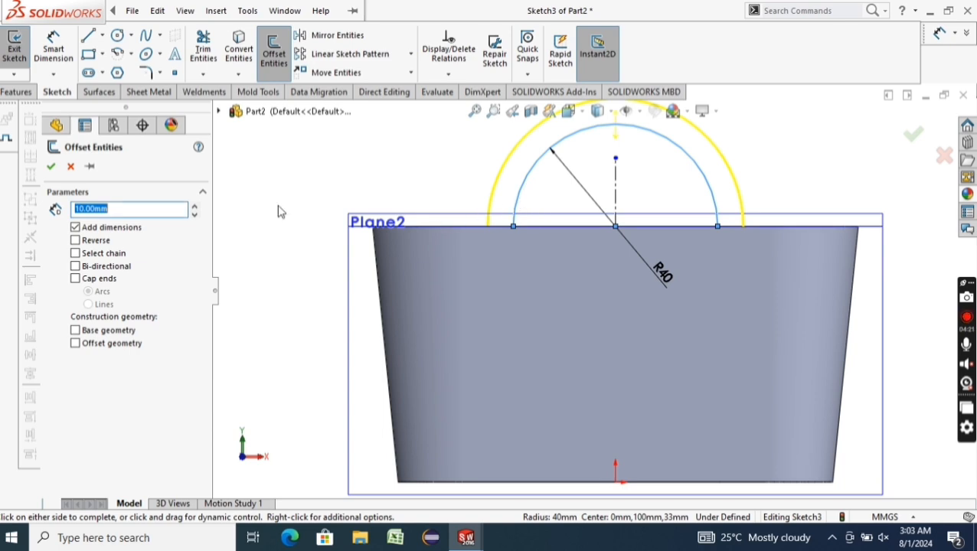
{"action": "left_click", "coordinate": [75, 240]}
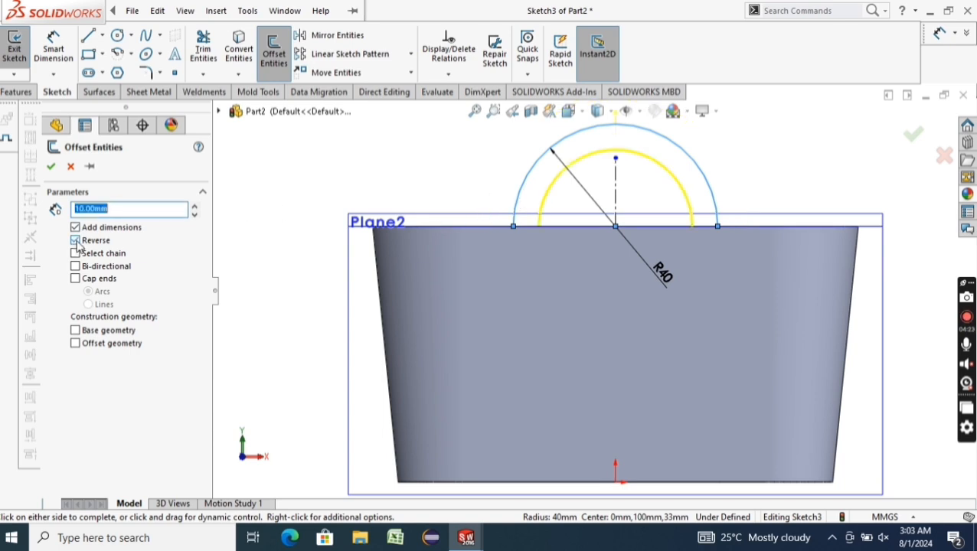
{"action": "left_click", "coordinate": [50, 167]}
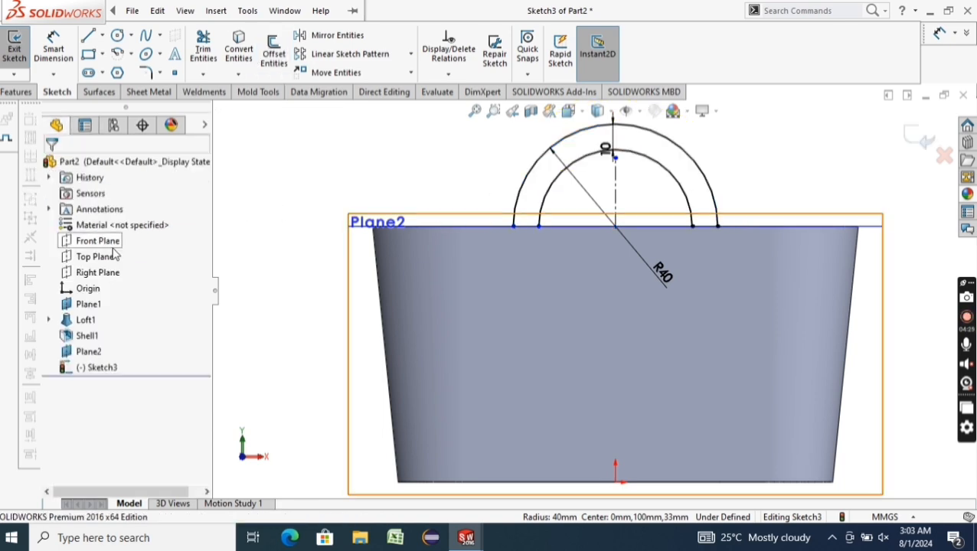
Close both ends of the handle profile with short horizontal lines joining the inner and outer arc endpoints
{"action": "left_click", "coordinate": [89, 37]}
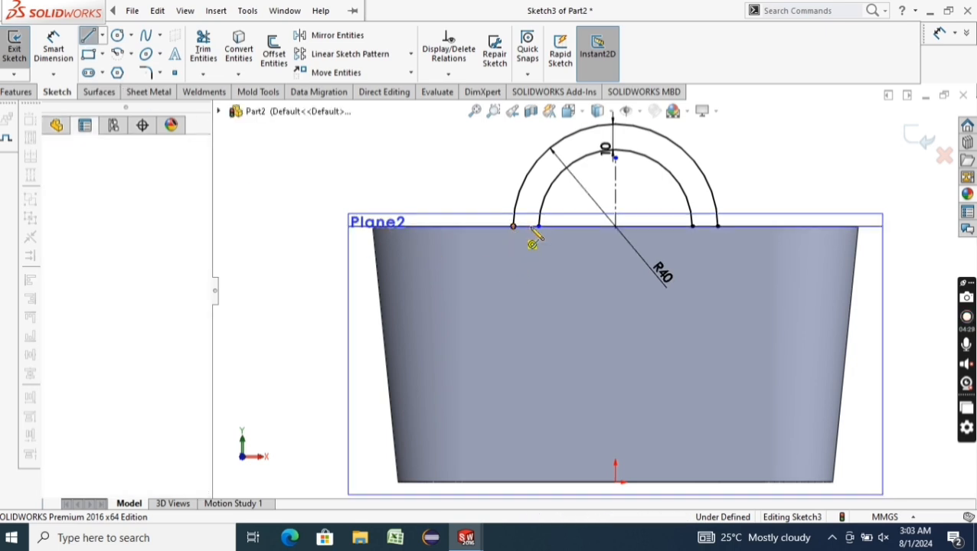
{"action": "left_click_drag", "start_coordinate": [513, 227], "coordinate": [539, 226]}
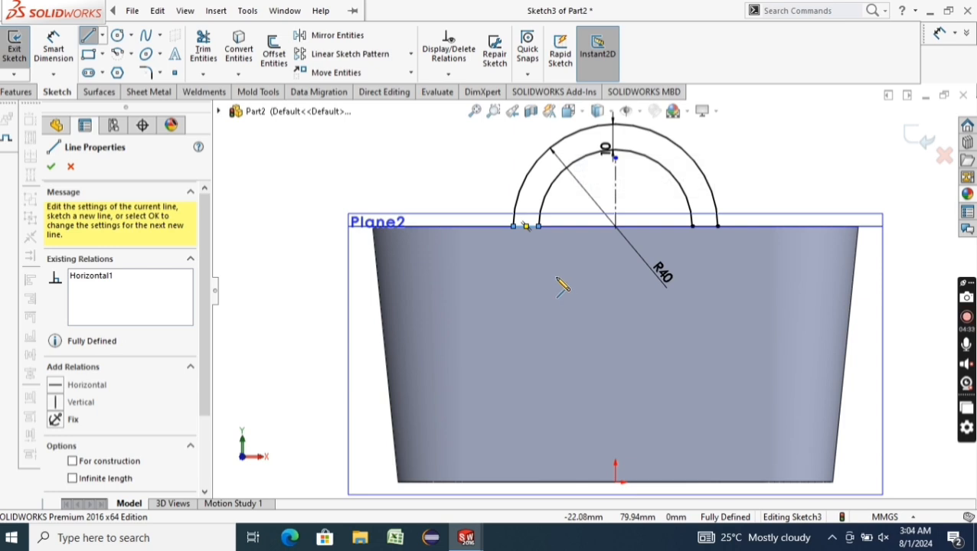
{"action": "left_click_drag", "start_coordinate": [692, 226], "coordinate": [718, 227]}
{"action": "key", "text": "Escape"}
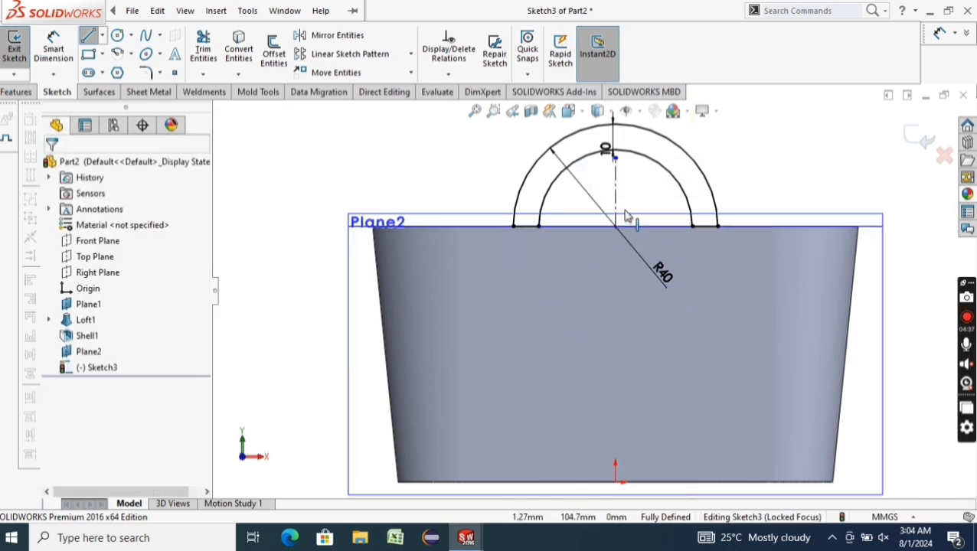
Extrude the closed handle profile as a blind boss 2 mm deep, merged with the basket body
{"action": "scroll", "coordinate": [560, 234], "scroll_direction": "down", "scroll_amount": 2}
{"action": "left_click", "coordinate": [17, 92]}
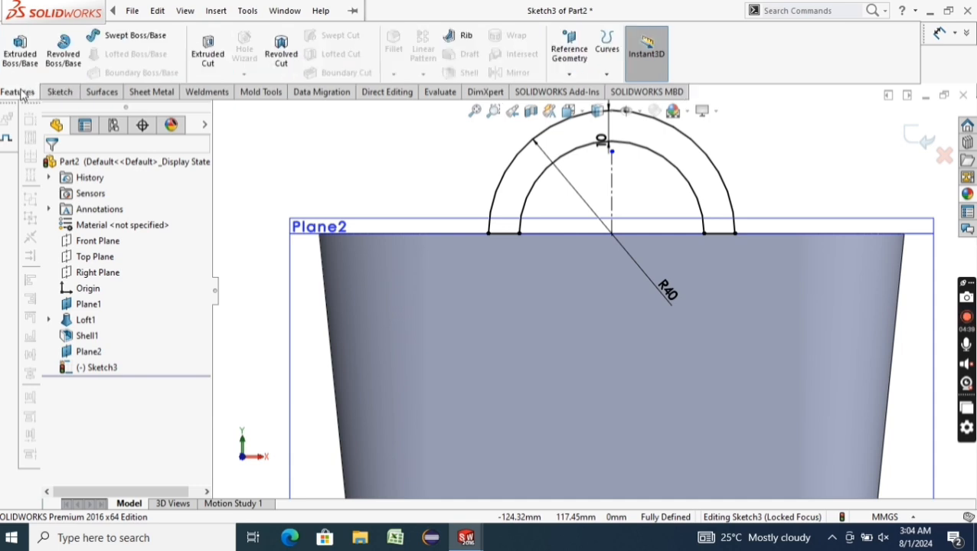
{"action": "left_click", "coordinate": [27, 66]}
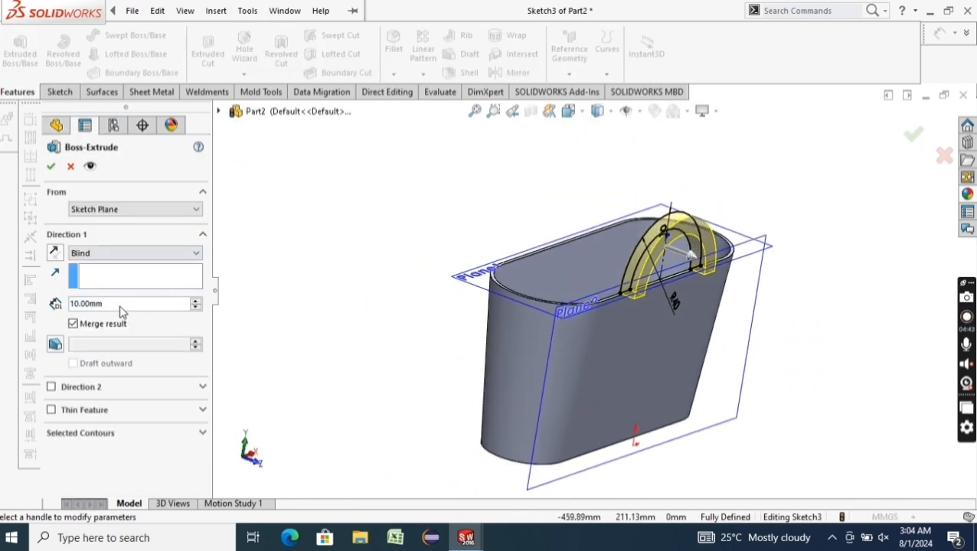
{"action": "type", "text": "2"}
{"action": "key", "text": "Return"}
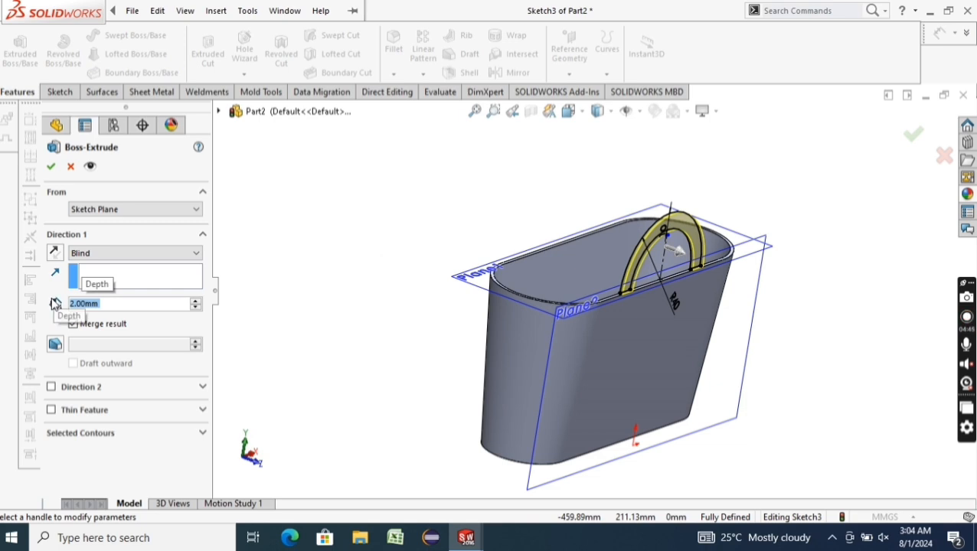
{"action": "left_click", "coordinate": [50, 167]}
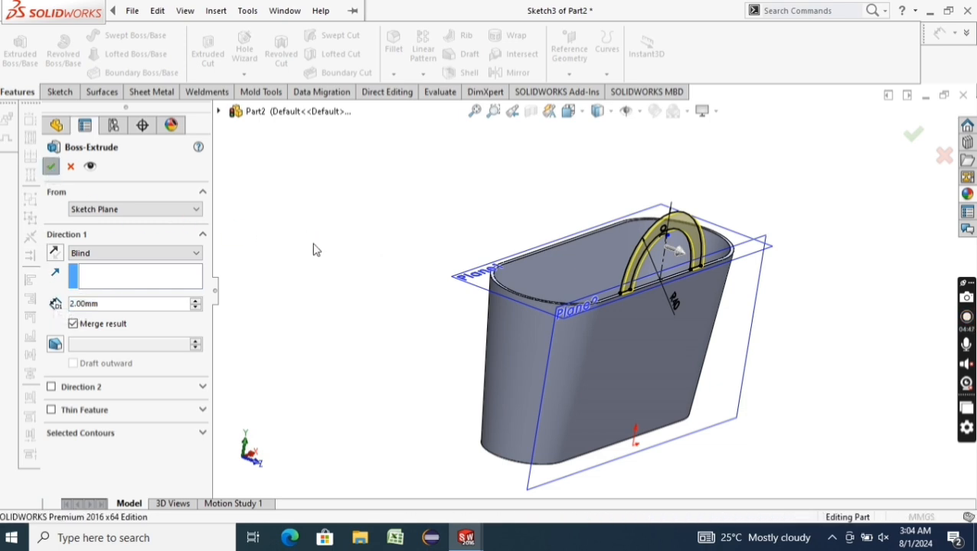
{"action": "left_click", "coordinate": [348, 245]}
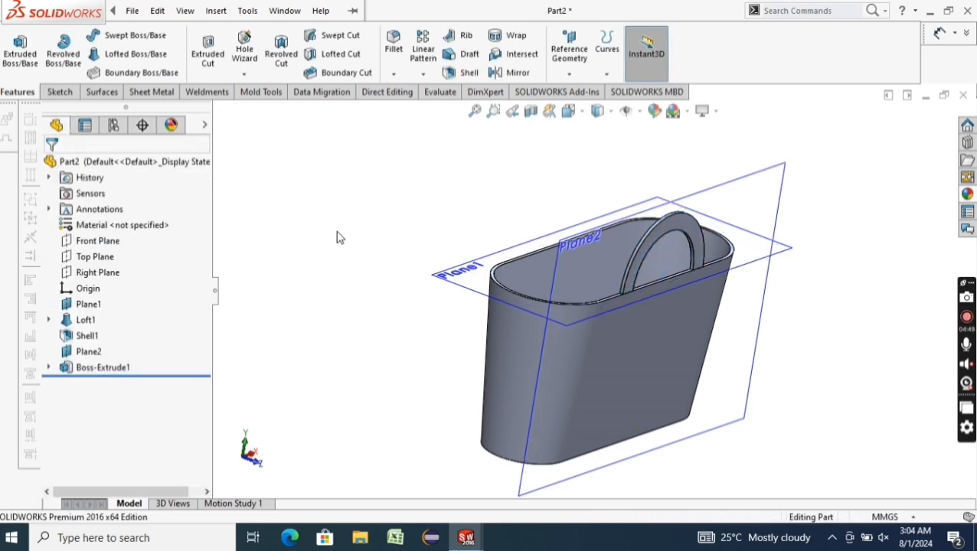
Mirror the extruded handle about the Front Plane to the opposite side of the basket
{"action": "left_click", "coordinate": [513, 74]}
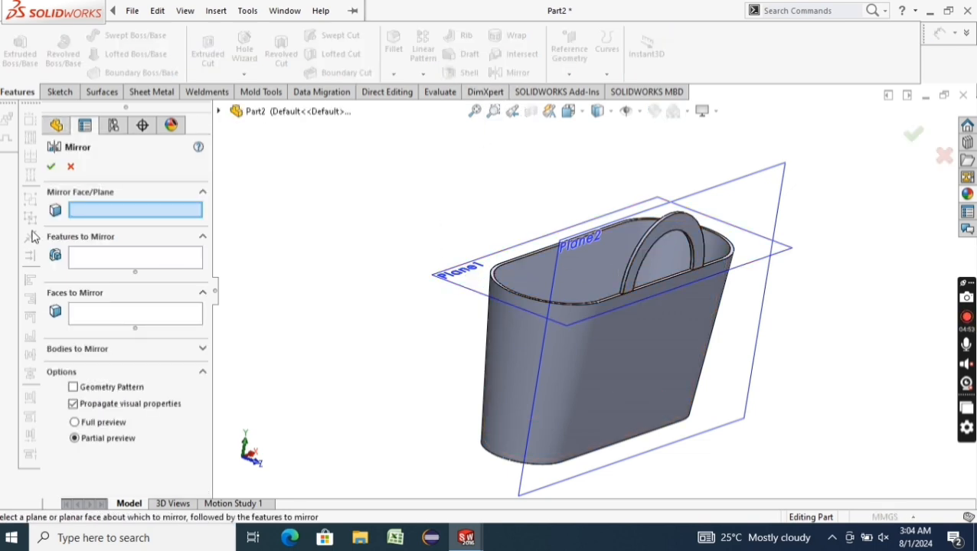
{"action": "left_click", "coordinate": [217, 113]}
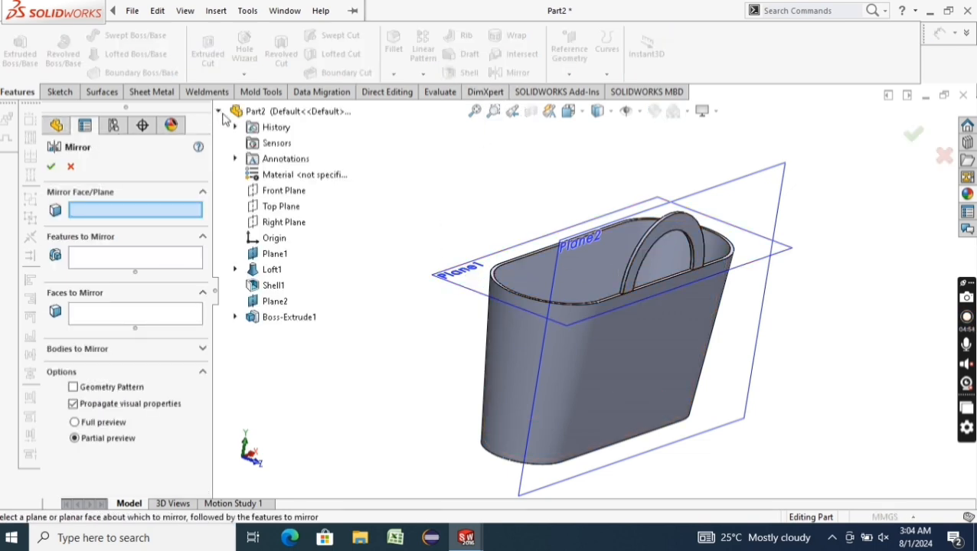
{"action": "left_click", "coordinate": [282, 190]}
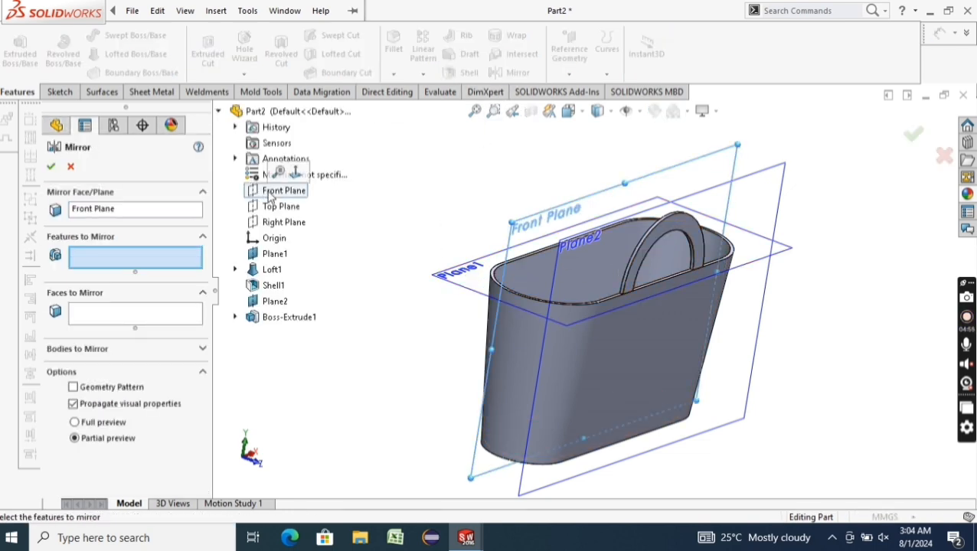
{"action": "left_click", "coordinate": [631, 267]}
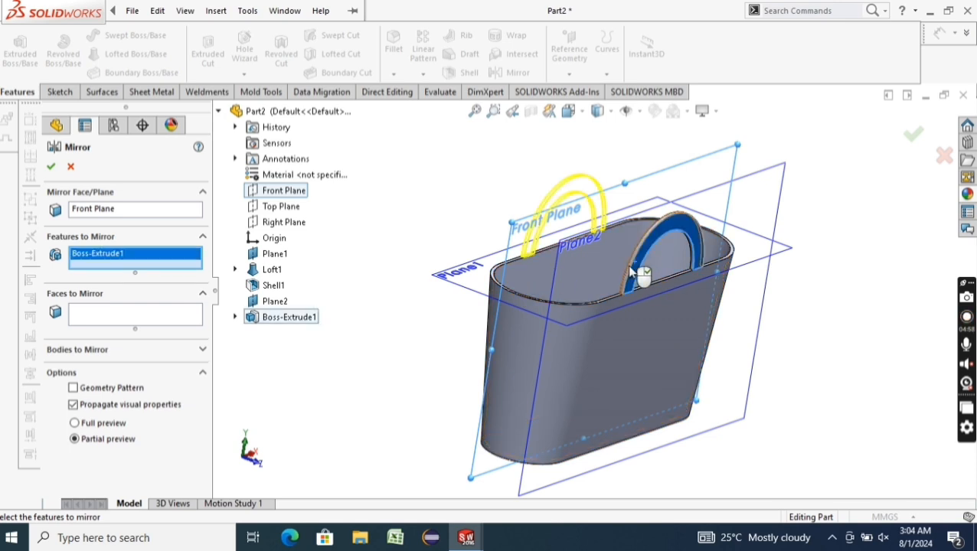
{"action": "left_click", "coordinate": [52, 168]}
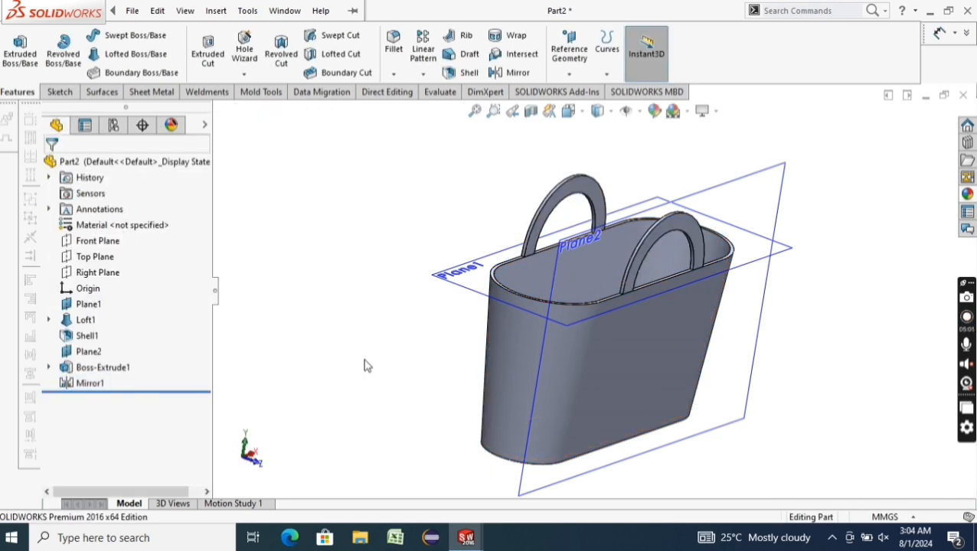
Orient the view normal to Plane2 and start a new sketch on it
{"action": "middle_click_drag", "start_coordinate": [365, 363], "coordinate": [332, 351]}
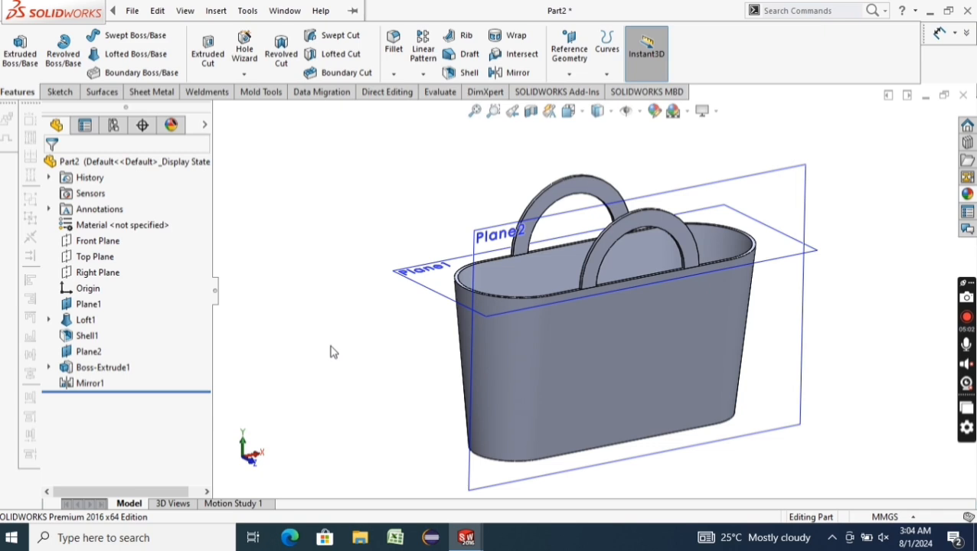
{"action": "right_click", "coordinate": [91, 351]}
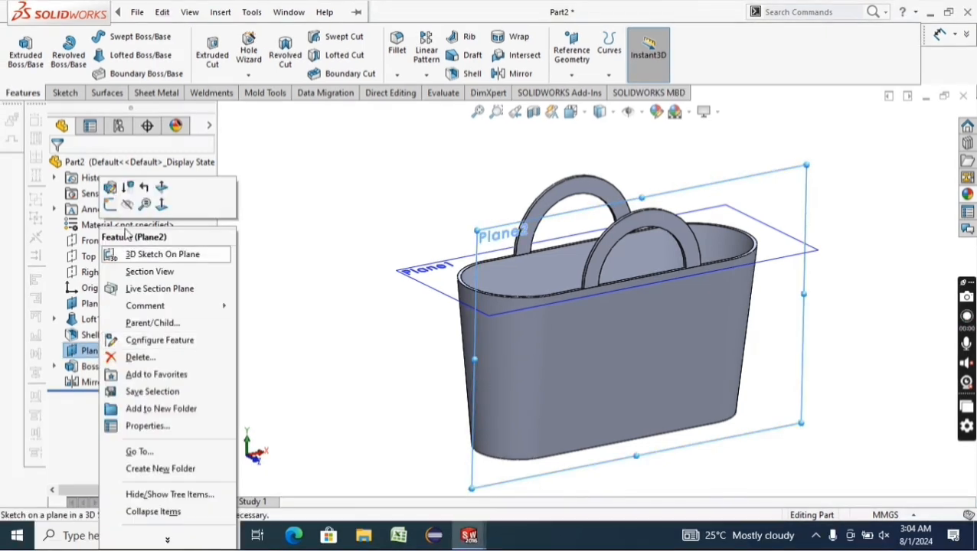
{"action": "left_click", "coordinate": [160, 207]}
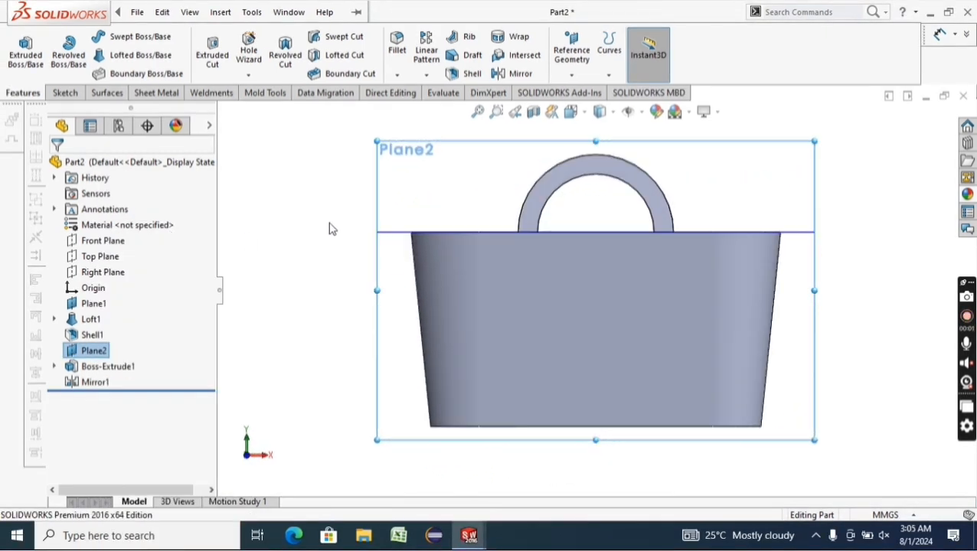
{"action": "left_click", "coordinate": [65, 92]}
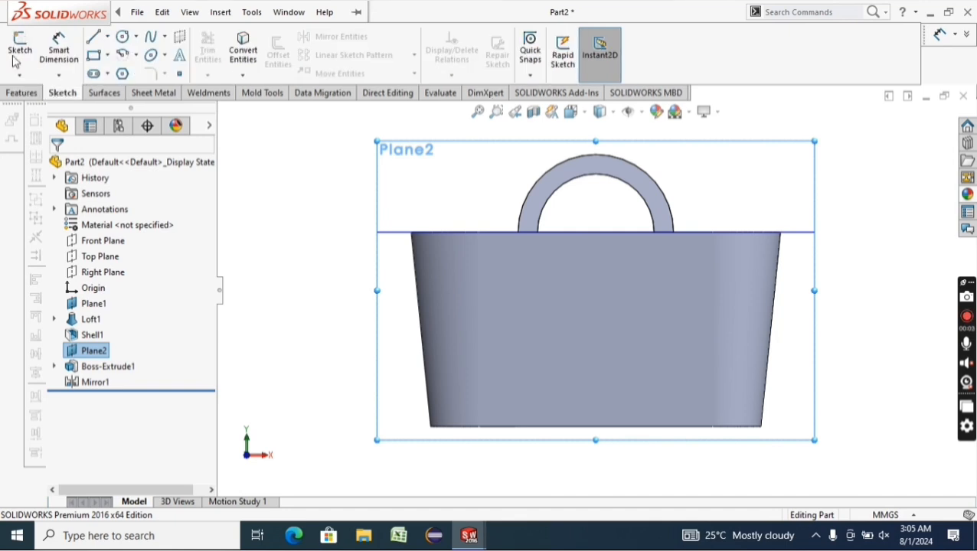
{"action": "left_click", "coordinate": [23, 49]}
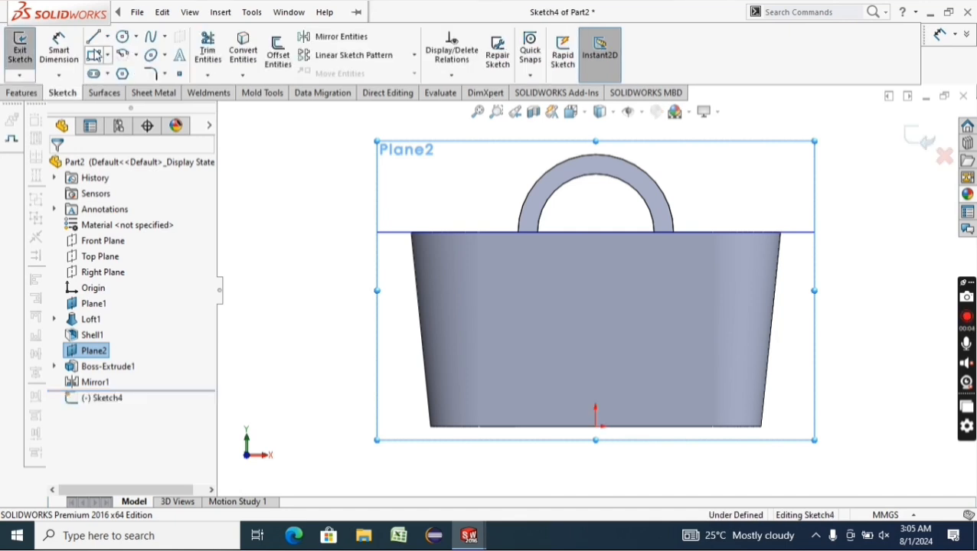
Sketch a vertical midpoint line centred about 47 mm above the origin, plus a leftward horizontal line about 56 mm long from its upper end
{"action": "left_click", "coordinate": [95, 37]}
{"action": "left_click", "coordinate": [107, 36]}
{"action": "left_click", "coordinate": [112, 90]}
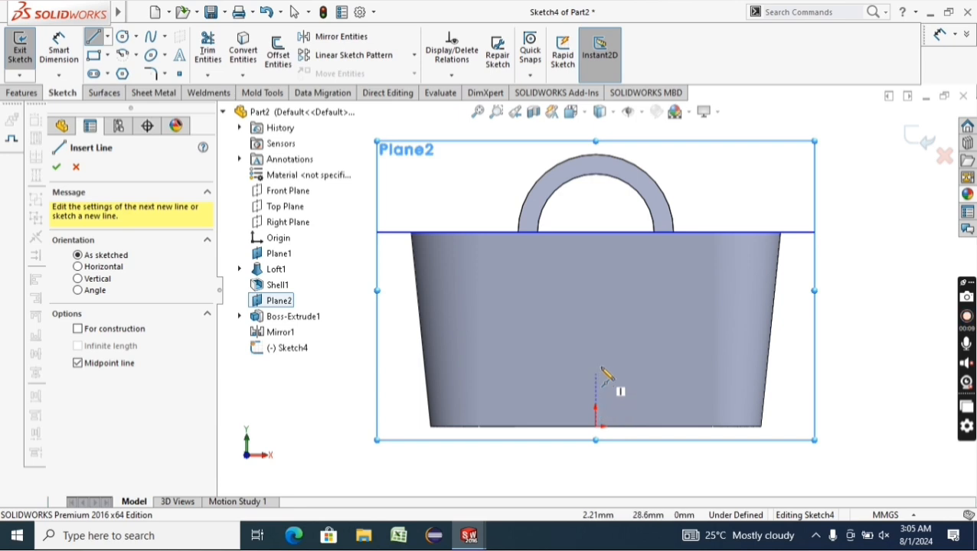
{"action": "left_click", "coordinate": [595, 336]}
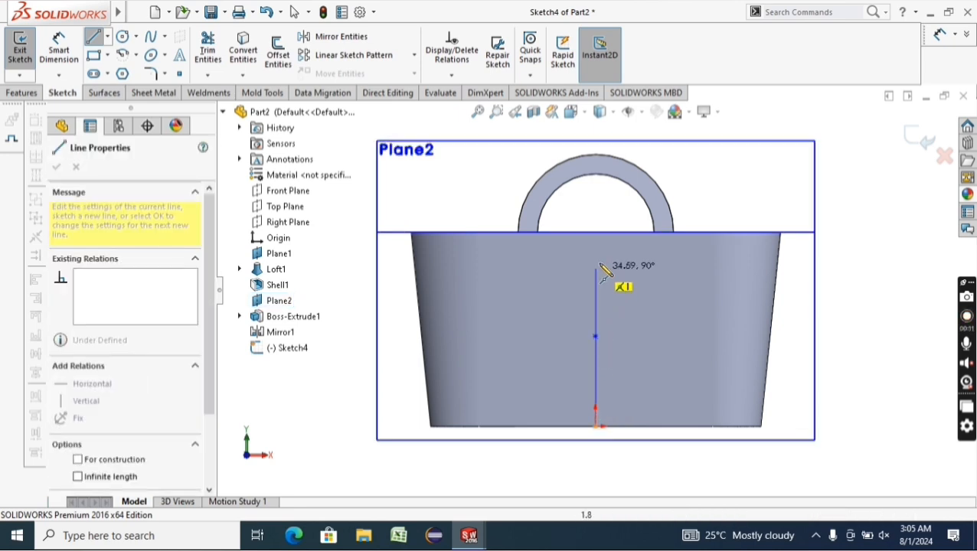
{"action": "left_click", "coordinate": [595, 261]}
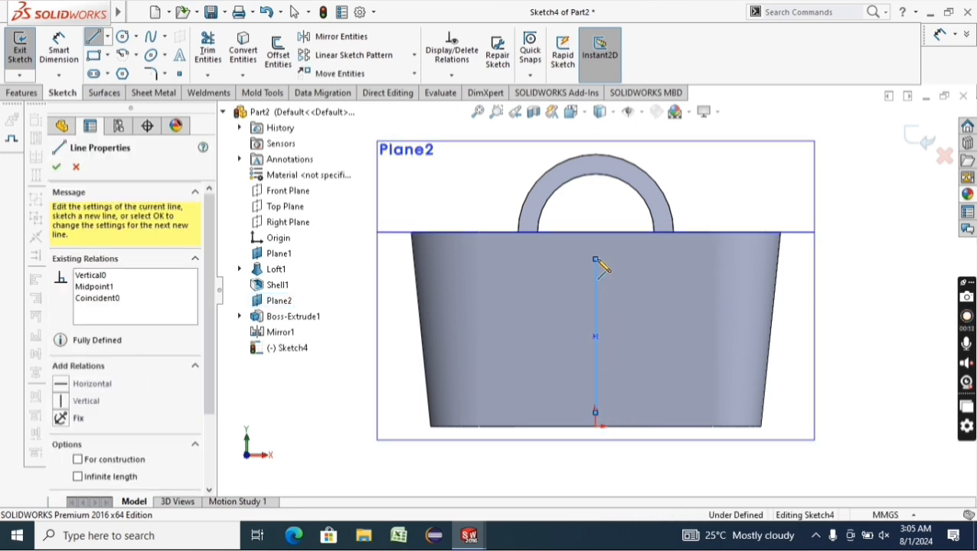
{"action": "left_click", "coordinate": [488, 260]}
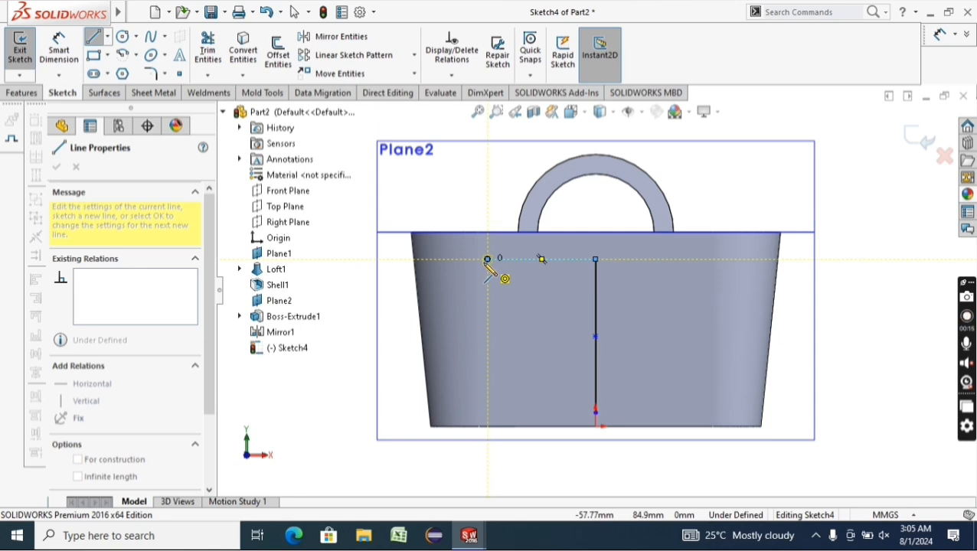
{"action": "key", "text": "Escape"}
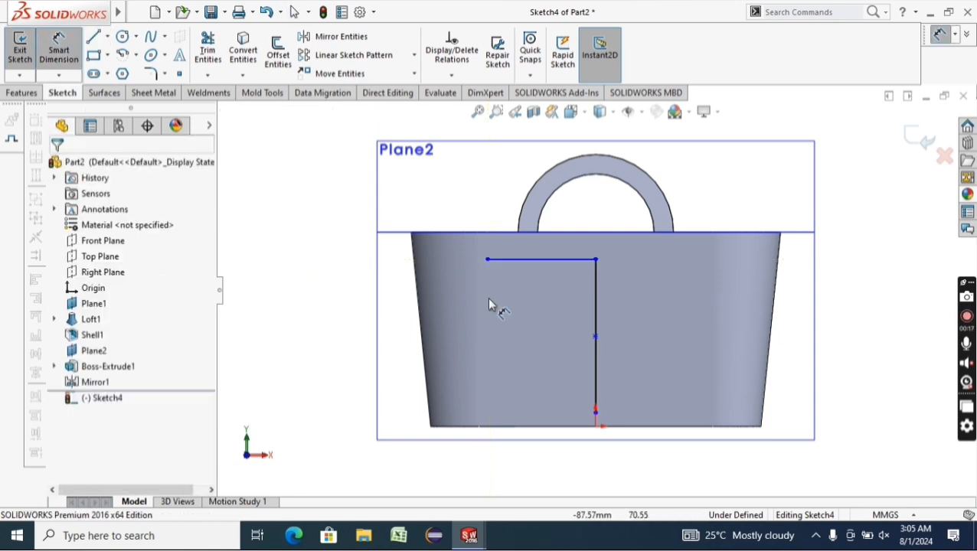
Dimension the vertical line's midpoint 50 mm above the basket's bottom edge
{"action": "left_click", "coordinate": [596, 337]}
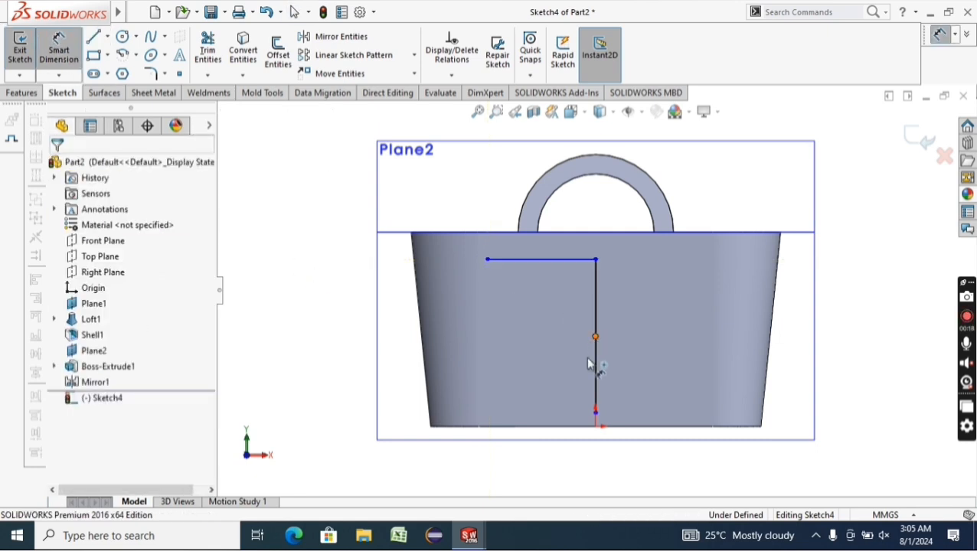
{"action": "left_click", "coordinate": [596, 427]}
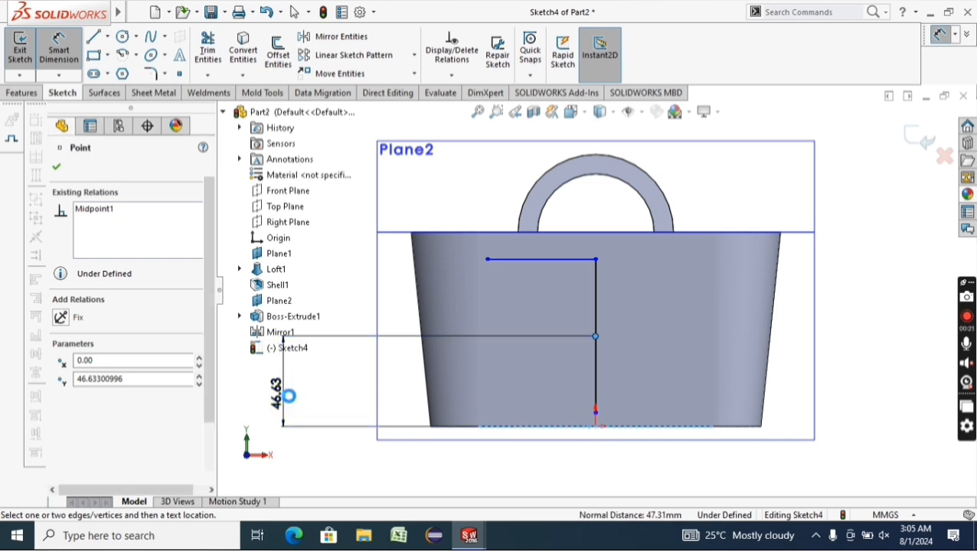
{"action": "left_click", "coordinate": [288, 396]}
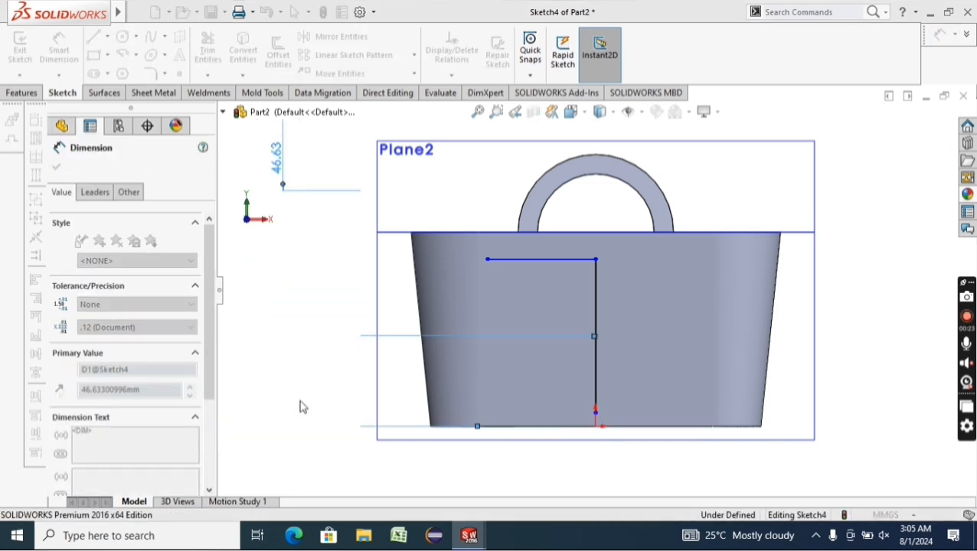
{"action": "type", "text": "50"}
{"action": "key", "text": "Return"}
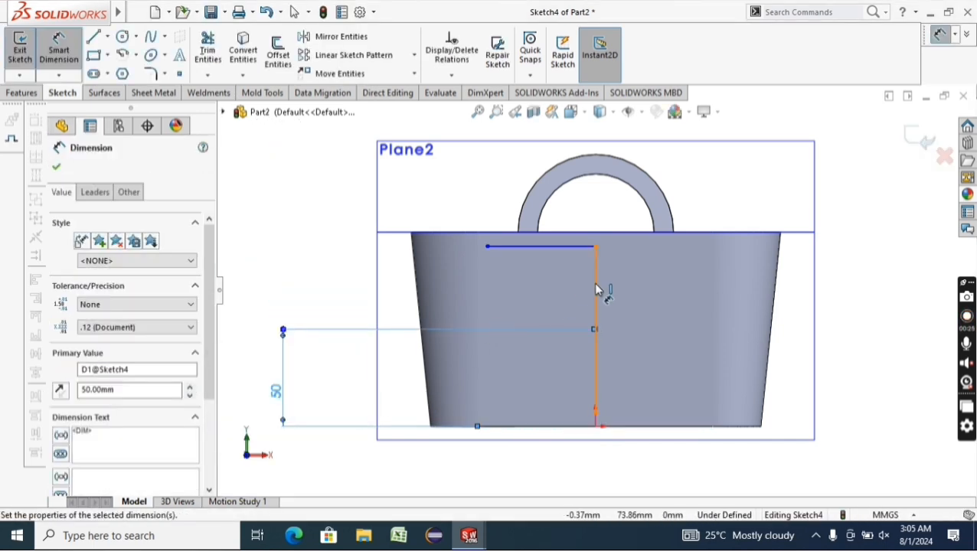
Dimension the vertical line's length as 80 mm
{"action": "left_click", "coordinate": [597, 289]}
{"action": "left_click", "coordinate": [675, 306]}
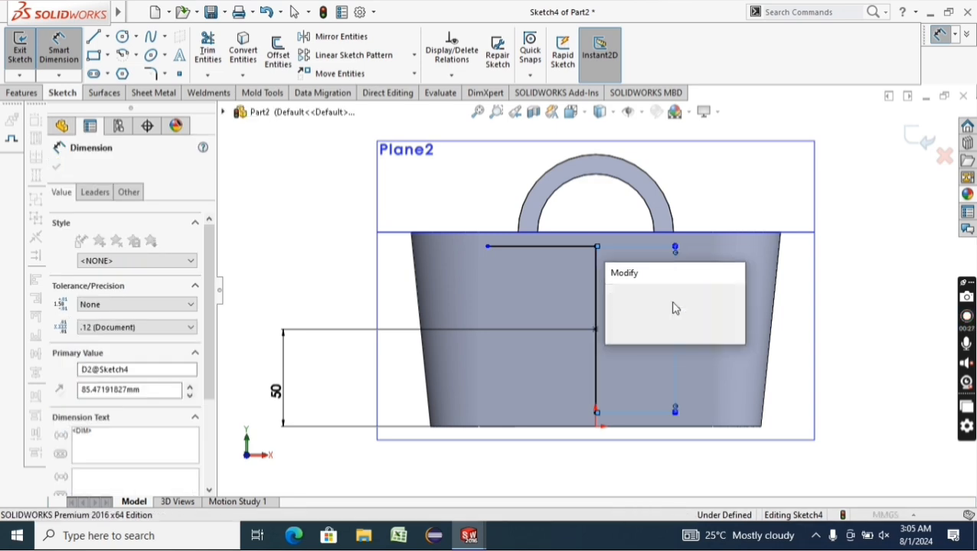
{"action": "type", "text": "80"}
{"action": "key", "text": "Return"}
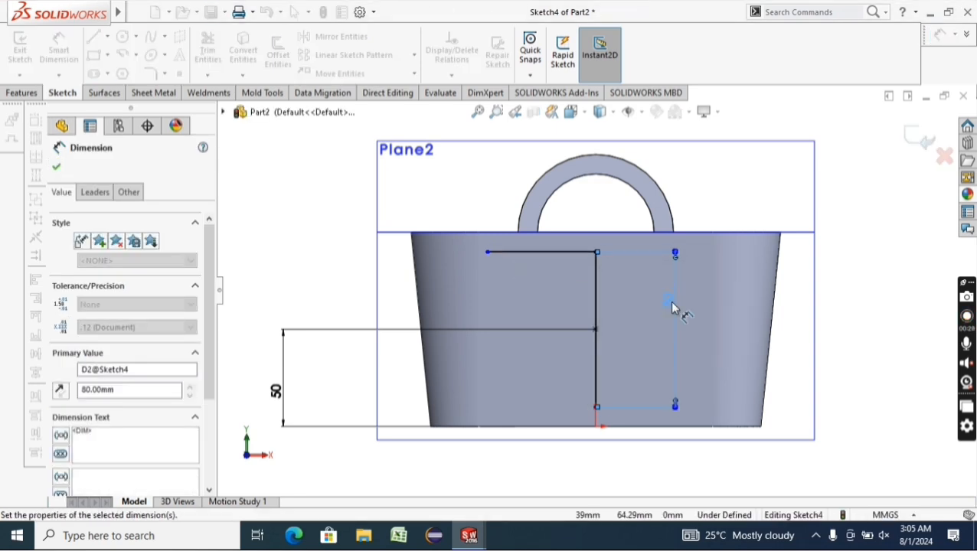
Dimension the horizontal line's length as 60 mm
{"action": "left_click", "coordinate": [529, 252]}
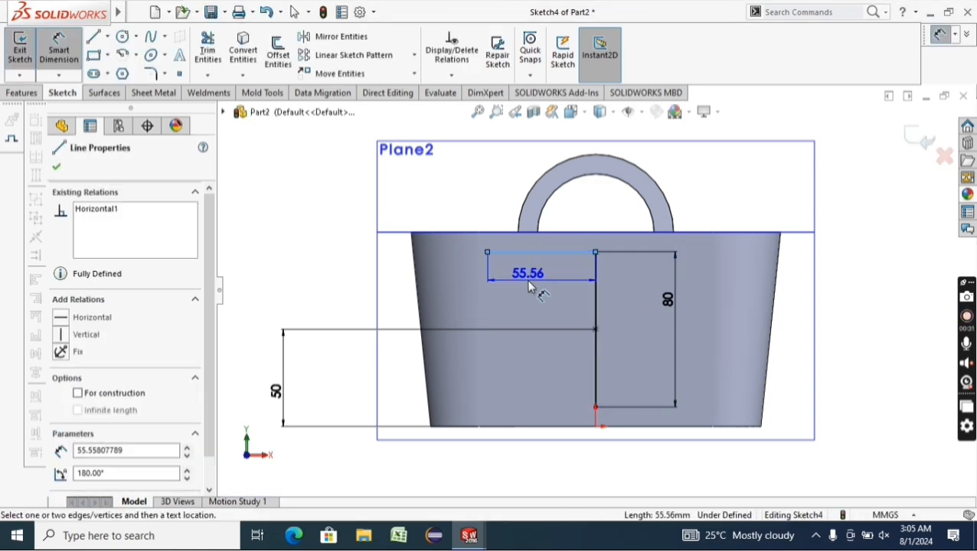
{"action": "left_click", "coordinate": [528, 287]}
{"action": "type", "text": "60"}
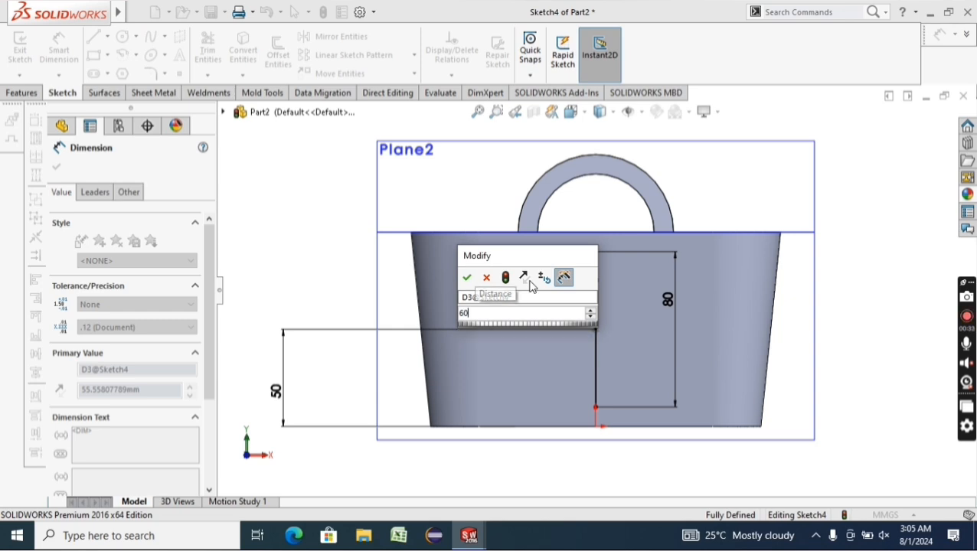
{"action": "key", "text": "Return"}
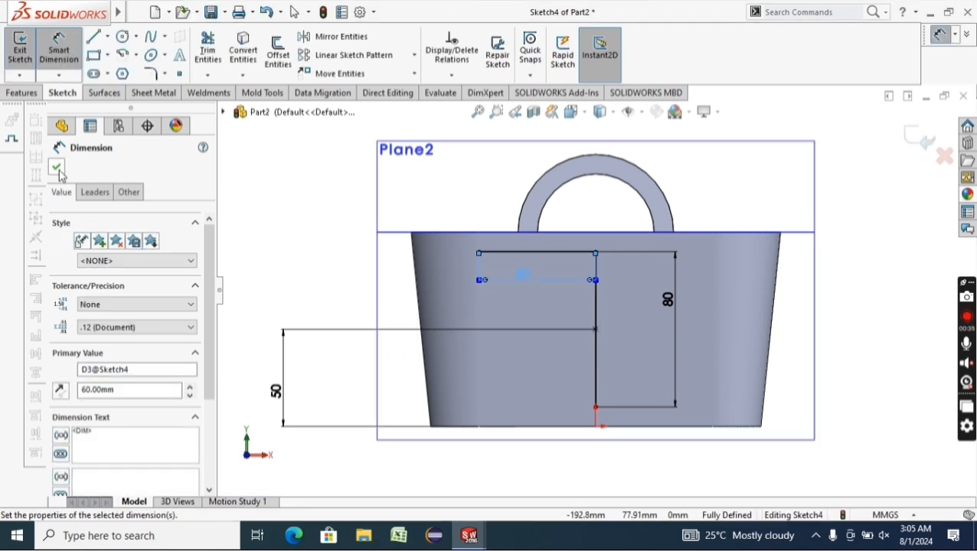
{"action": "left_click", "coordinate": [59, 175]}
{"action": "key", "text": "Escape"}
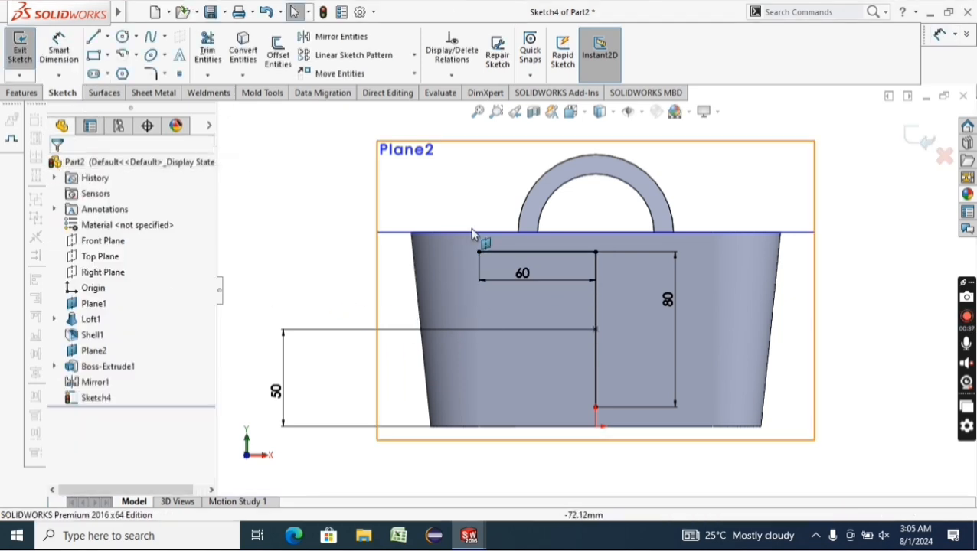
Convert the 80 mm vertical line and the 60 mm horizontal line to construction geometry
{"action": "left_click", "coordinate": [596, 314]}
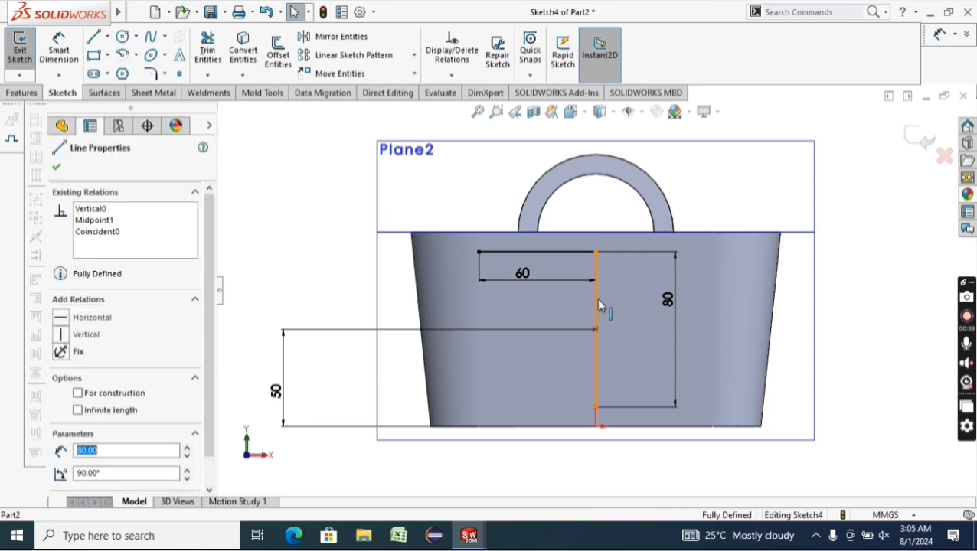
{"action": "right_click", "coordinate": [598, 300]}
{"action": "left_click", "coordinate": [610, 188]}
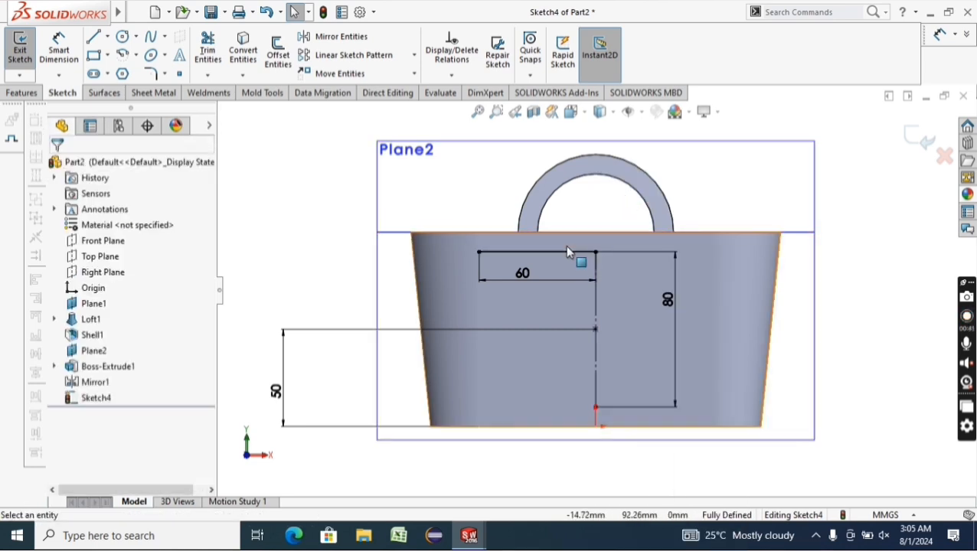
{"action": "left_click", "coordinate": [567, 251]}
{"action": "right_click", "coordinate": [567, 251]}
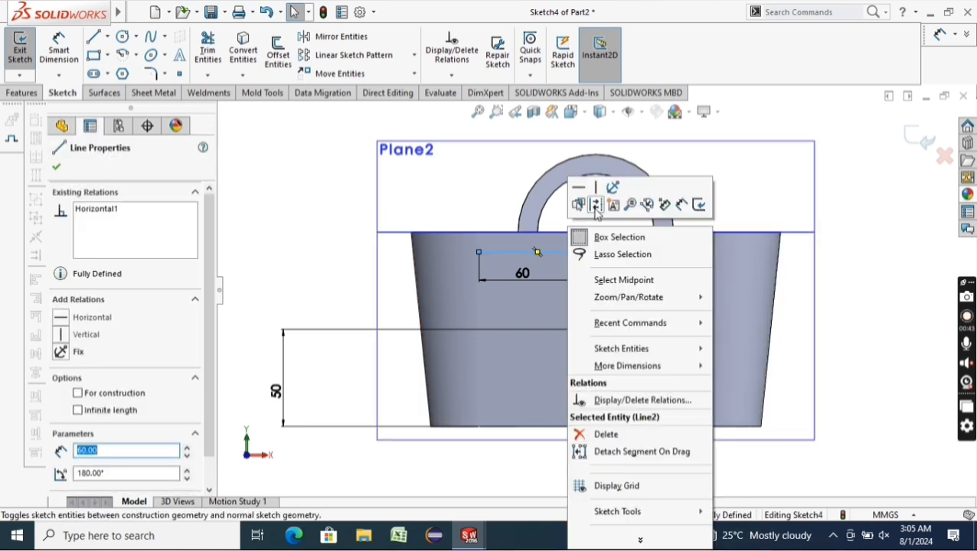
{"action": "left_click", "coordinate": [596, 205]}
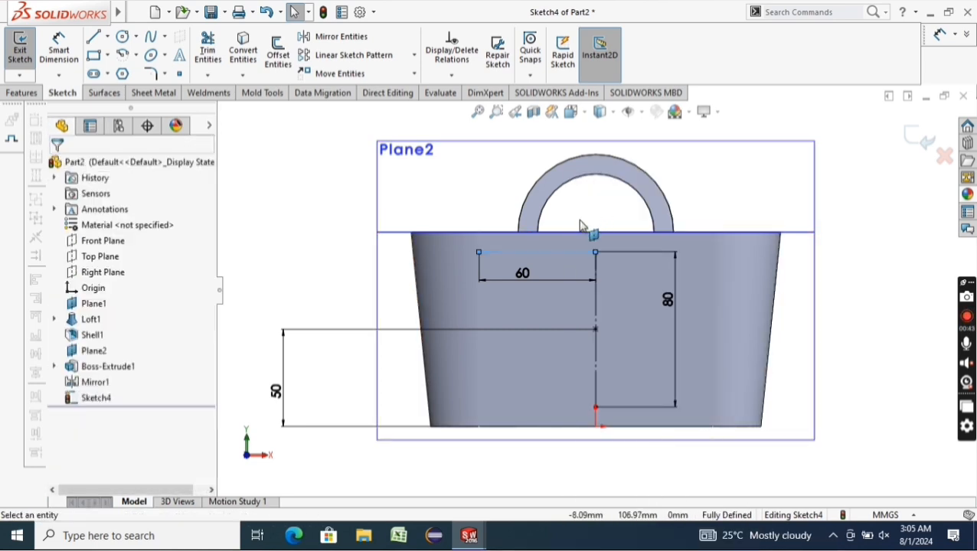
Sketch a corner rectangle about 12 by 9 mm, starting at the horizontal construction line's left end and extending down to the right
{"action": "left_click", "coordinate": [94, 56]}
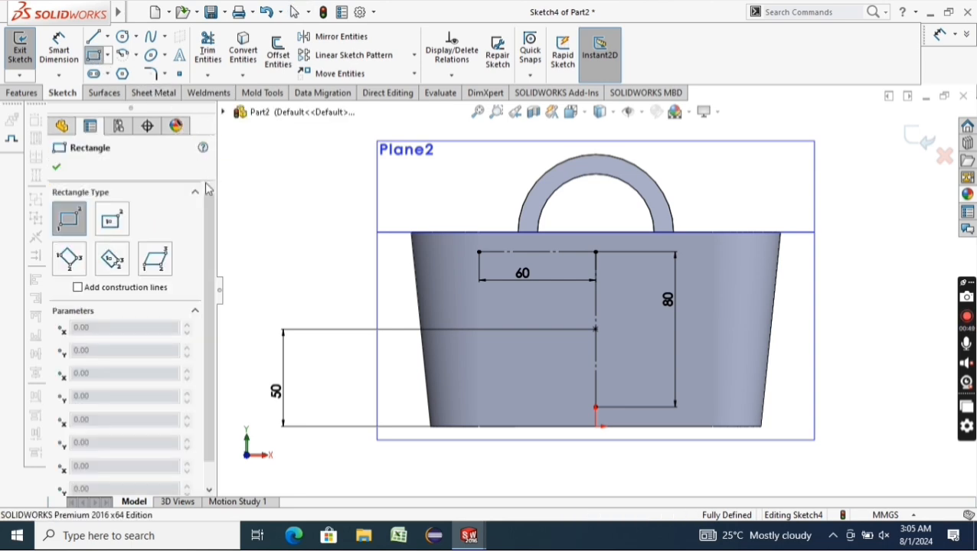
{"action": "left_click", "coordinate": [479, 252]}
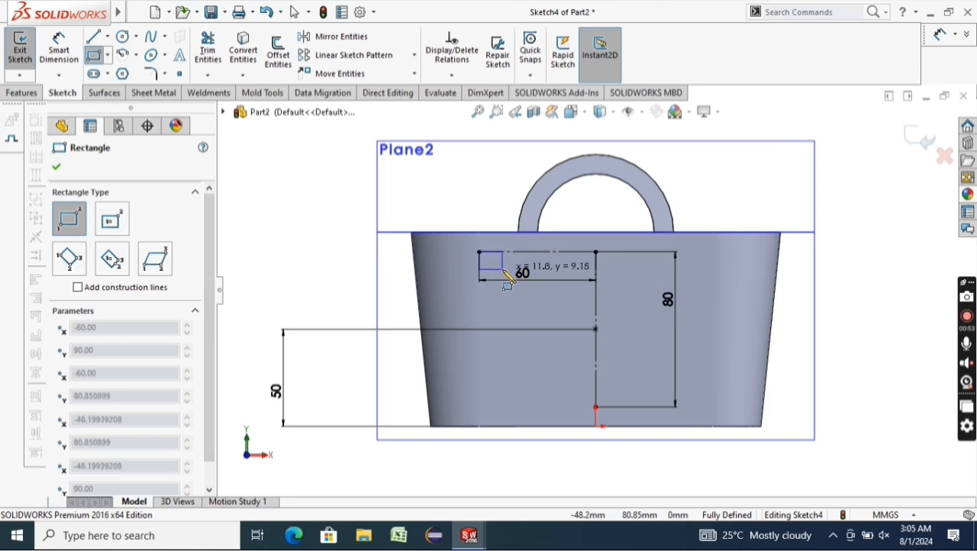
{"action": "left_click", "coordinate": [503, 268]}
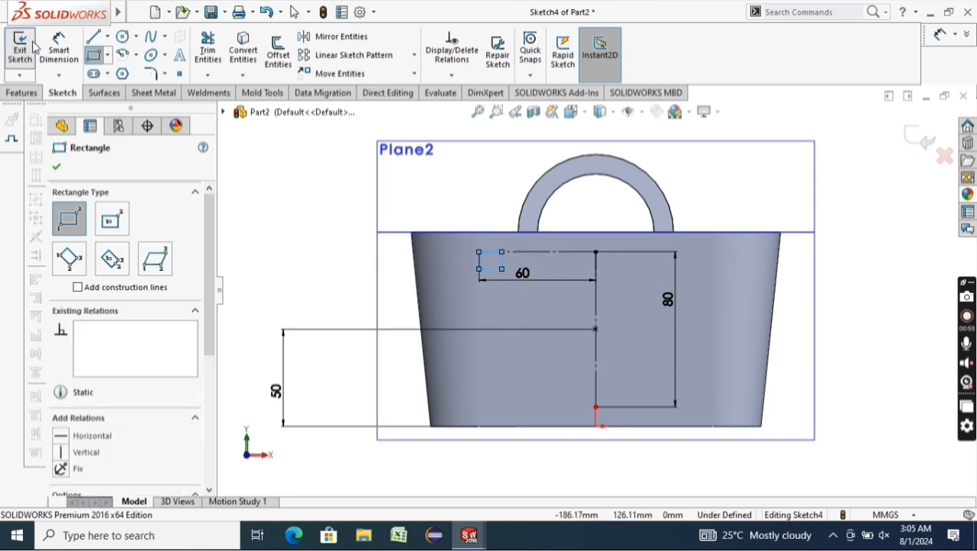
Dimension the small rectangle's width as 5 mm along its lower edge
{"action": "left_click", "coordinate": [59, 50]}
{"action": "scroll", "coordinate": [463, 266], "scroll_direction": "down", "scroll_amount": 3}
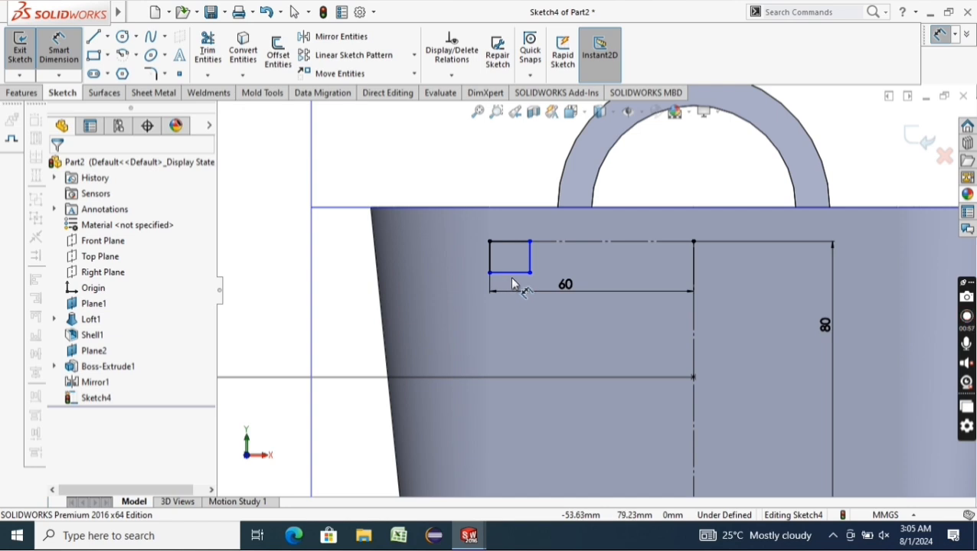
{"action": "left_click", "coordinate": [514, 274]}
{"action": "left_click", "coordinate": [516, 321]}
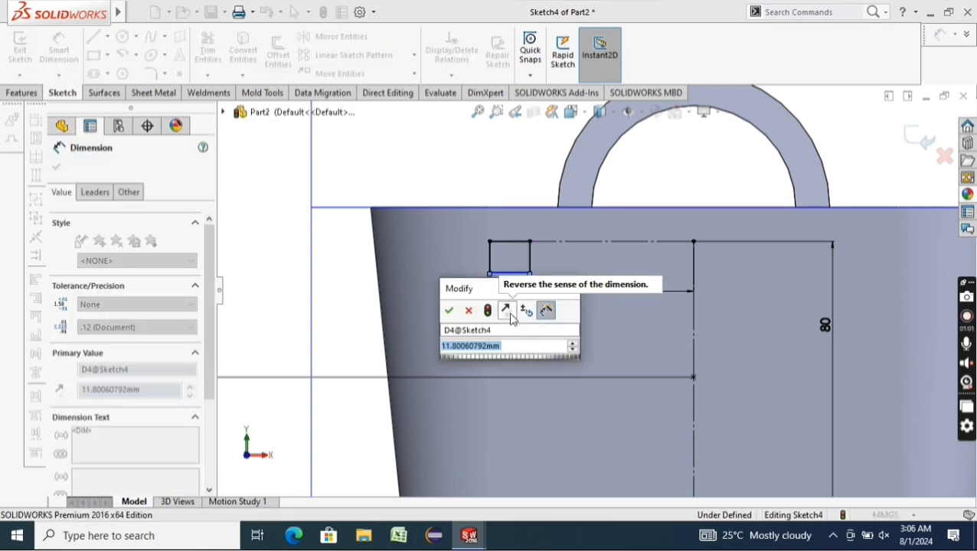
{"action": "type", "text": "5"}
{"action": "key", "text": "Return"}
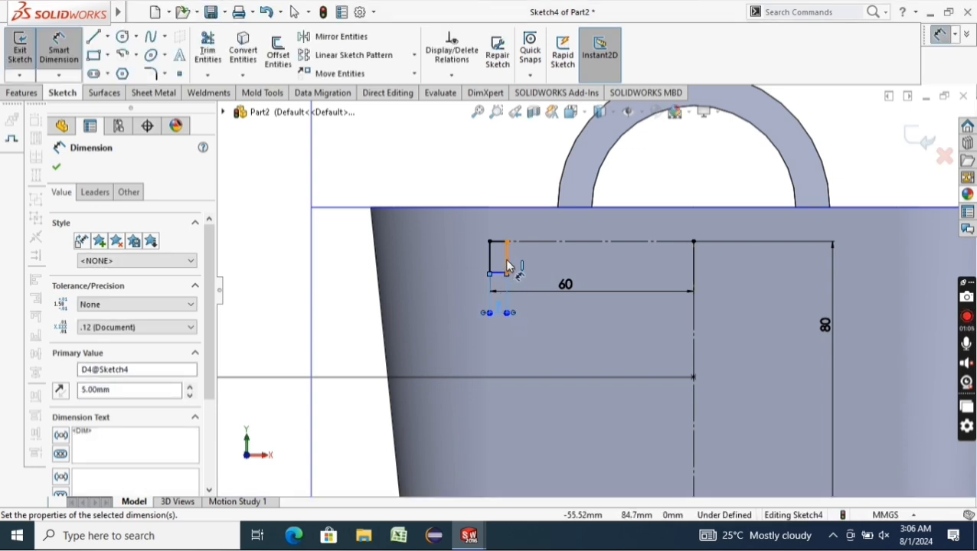
Dimension the small rectangle's height as 5 mm
{"action": "left_click", "coordinate": [506, 265]}
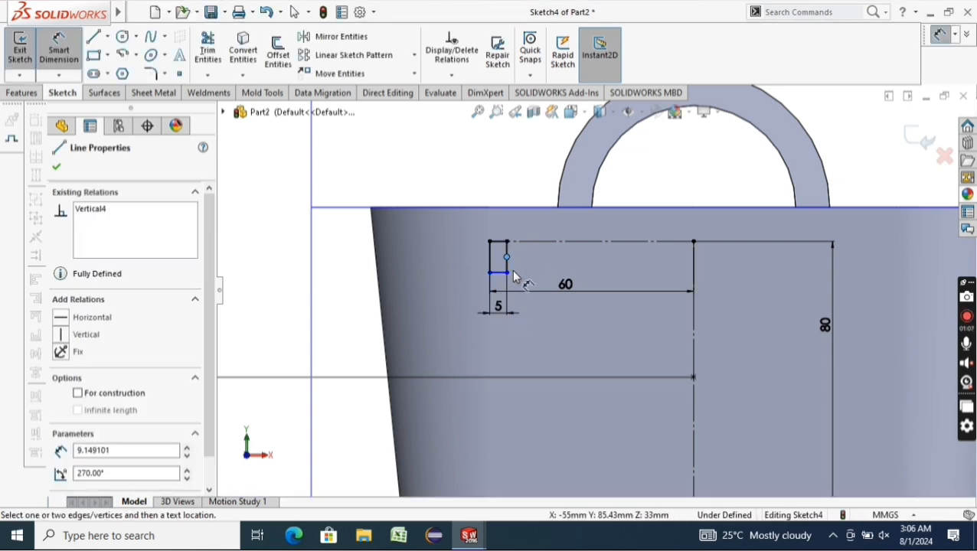
{"action": "key", "text": "Escape"}
{"action": "left_click", "coordinate": [507, 273]}
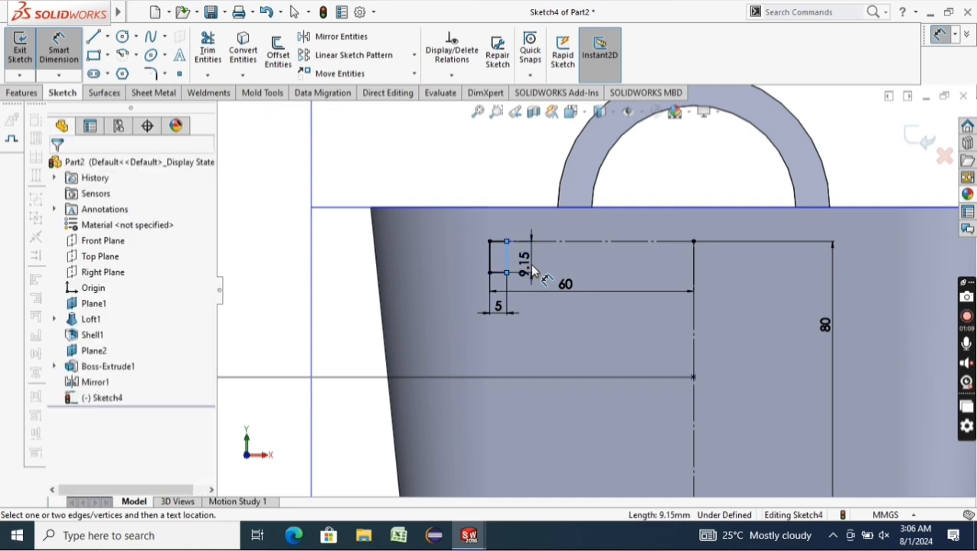
{"action": "left_click", "coordinate": [534, 272]}
{"action": "type", "text": "5"}
{"action": "key", "text": "Return"}
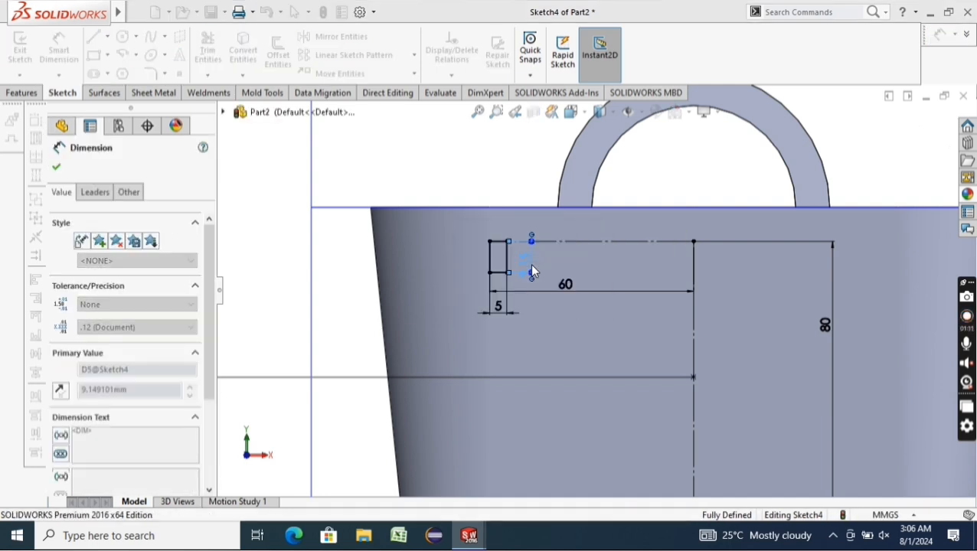
Change the small rectangle's width to 7 mm and finish dimensioning
{"action": "double_click", "coordinate": [500, 293]}
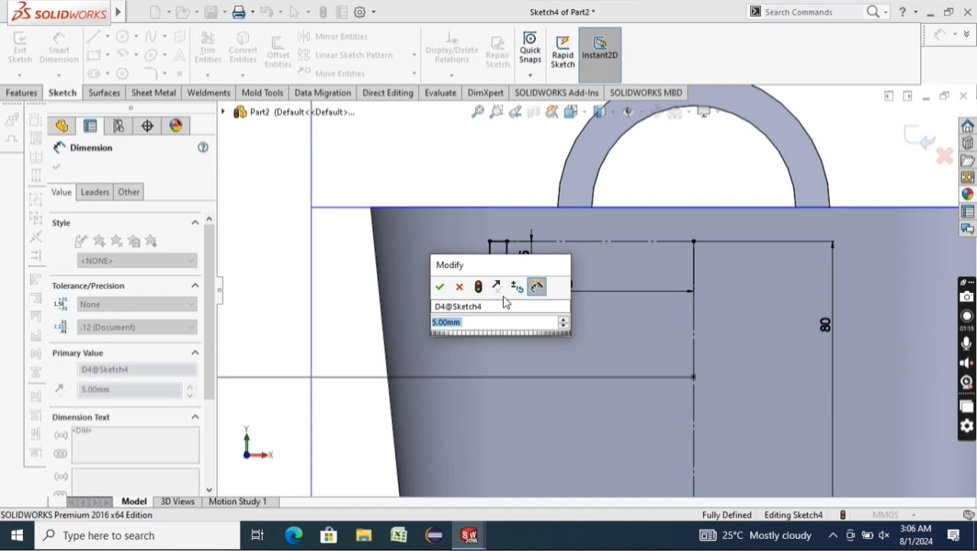
{"action": "type", "text": "7"}
{"action": "key", "text": "Return"}
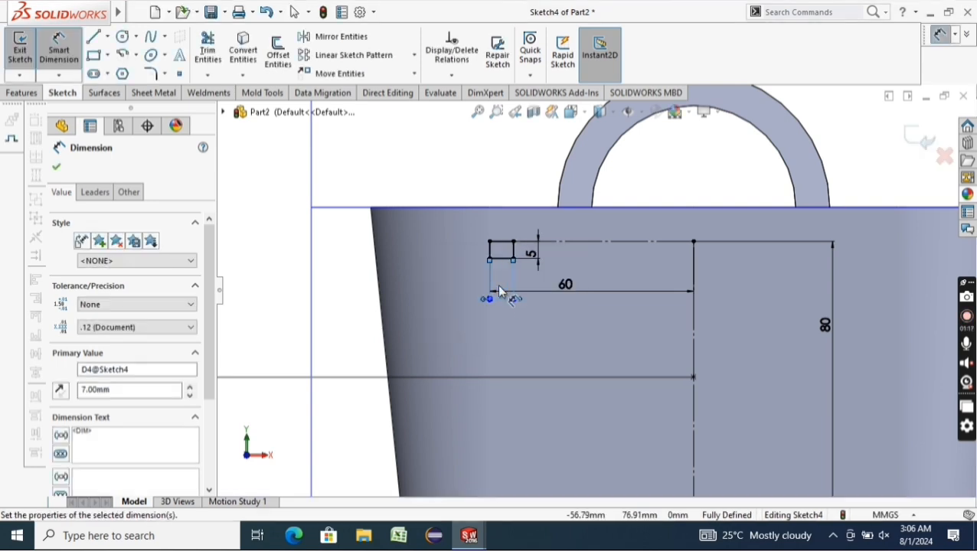
{"action": "left_click", "coordinate": [57, 169]}
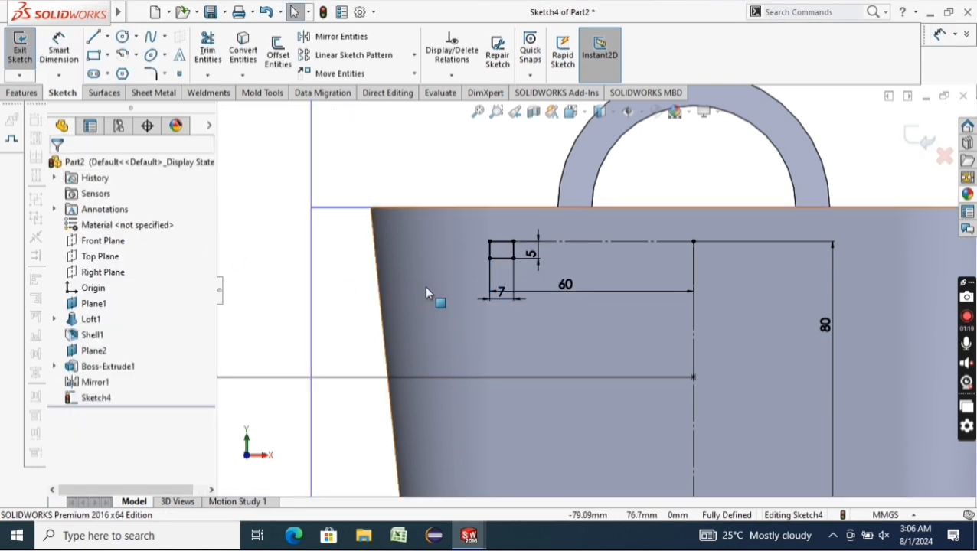
{"action": "key", "text": "f"}
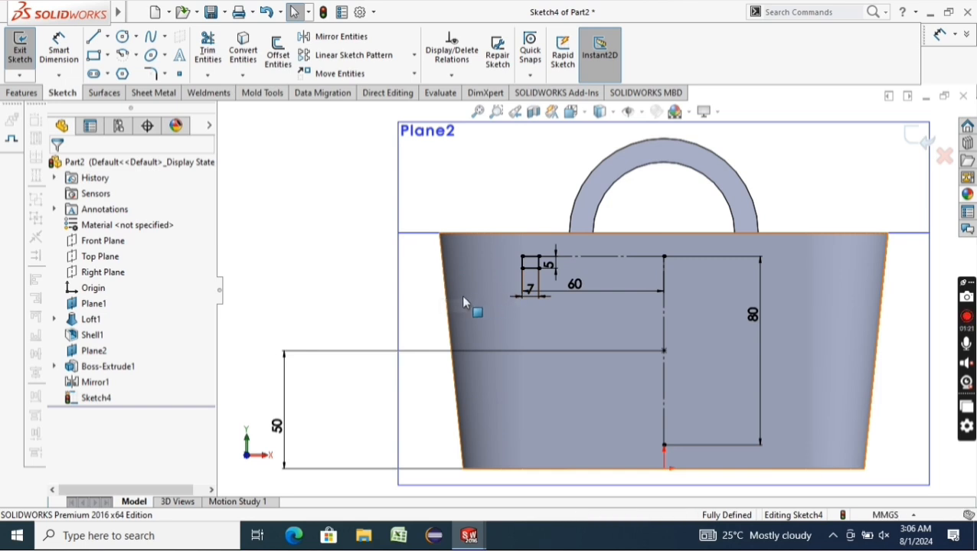
Start a linear sketch pattern of the small rectangle's edges, with two instances along the Y-axis
{"action": "left_click", "coordinate": [337, 57]}
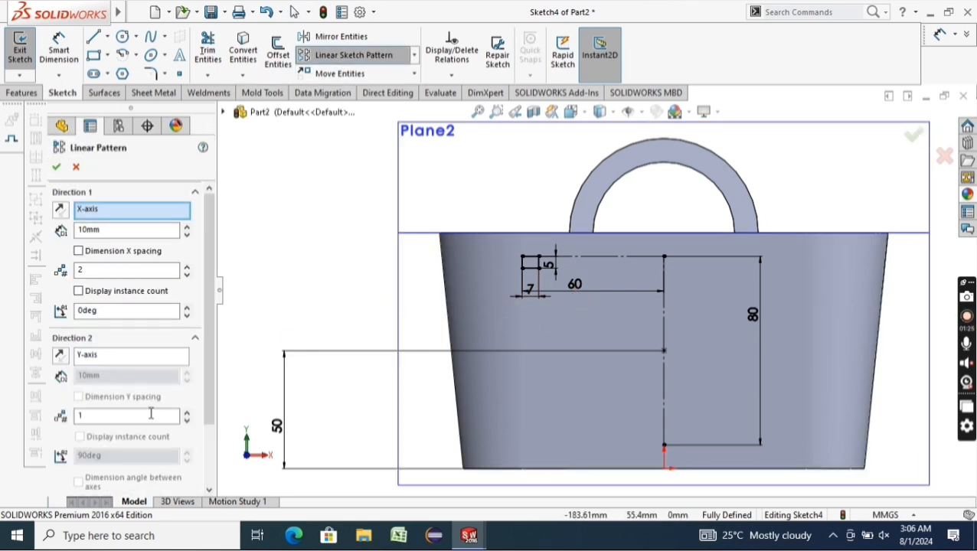
{"action": "left_click", "coordinate": [186, 411]}
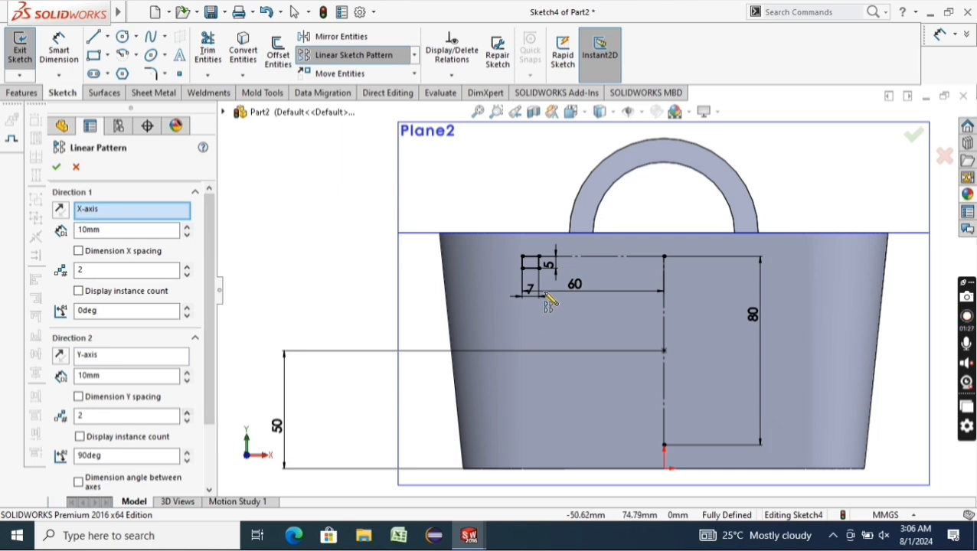
{"action": "scroll", "coordinate": [548, 303], "scroll_direction": "down", "scroll_amount": 3}
{"action": "left_click", "coordinate": [526, 245]}
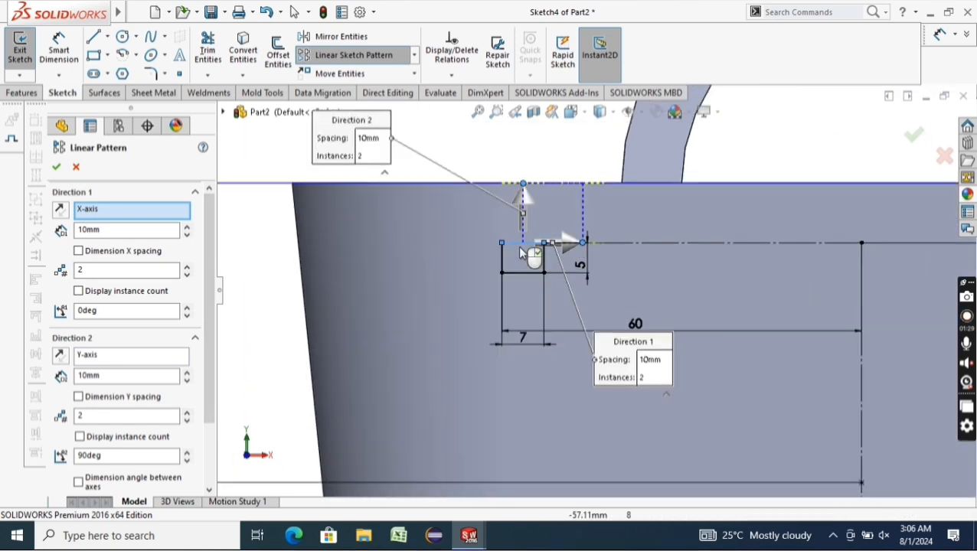
{"action": "left_click", "coordinate": [501, 256]}
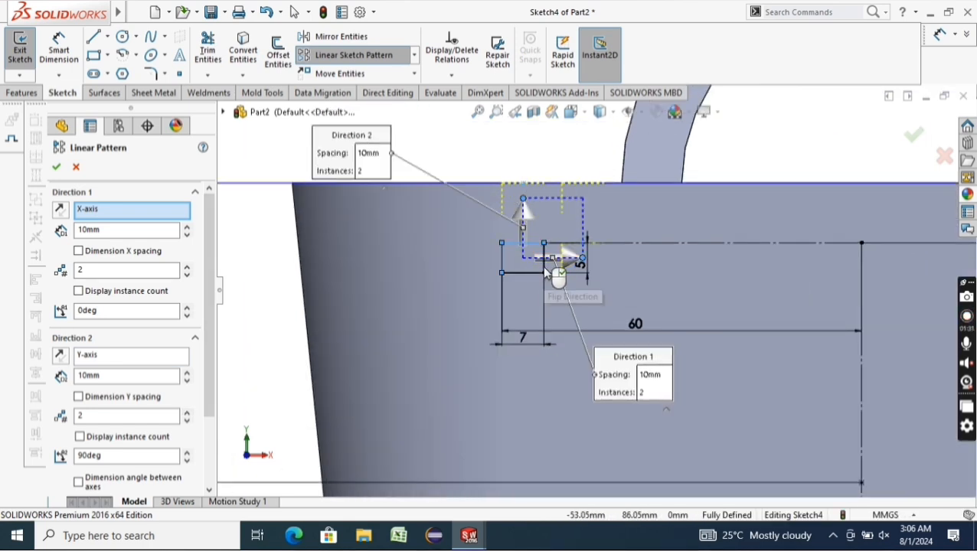
{"action": "scroll", "coordinate": [547, 273], "scroll_direction": "down", "scroll_amount": 3}
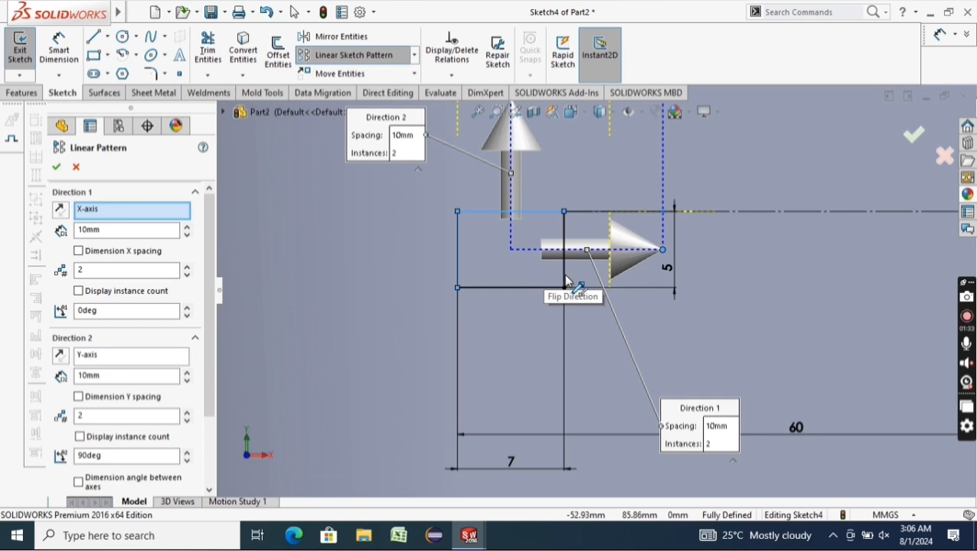
{"action": "left_click", "coordinate": [567, 282]}
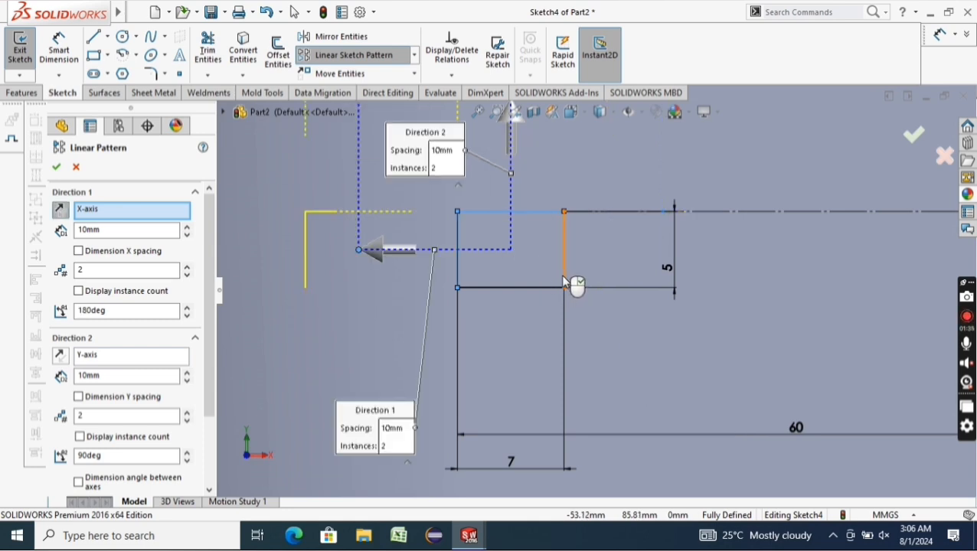
{"action": "left_click", "coordinate": [564, 282]}
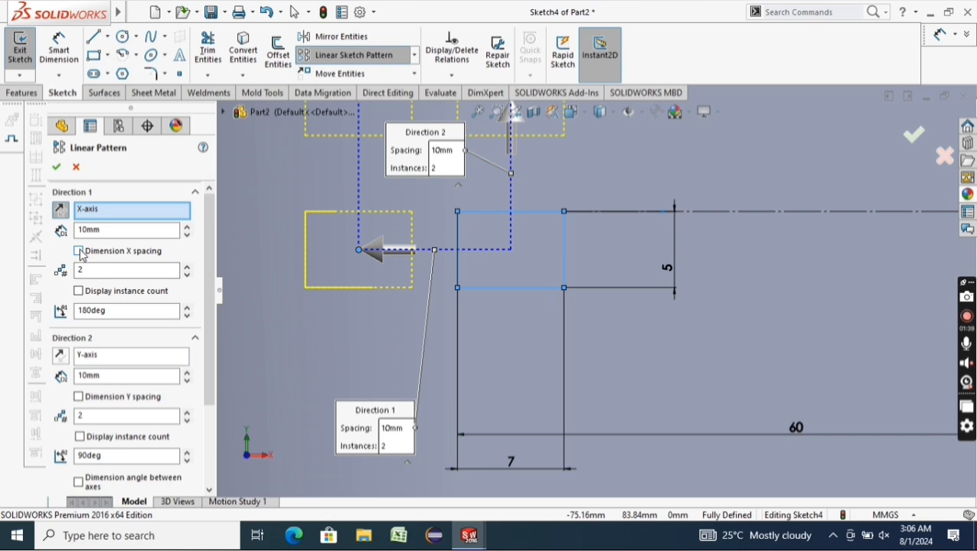
Reverse both pattern directions so the X-axis copies run rightward and the Y-axis copies run downward
{"action": "left_click", "coordinate": [59, 209]}
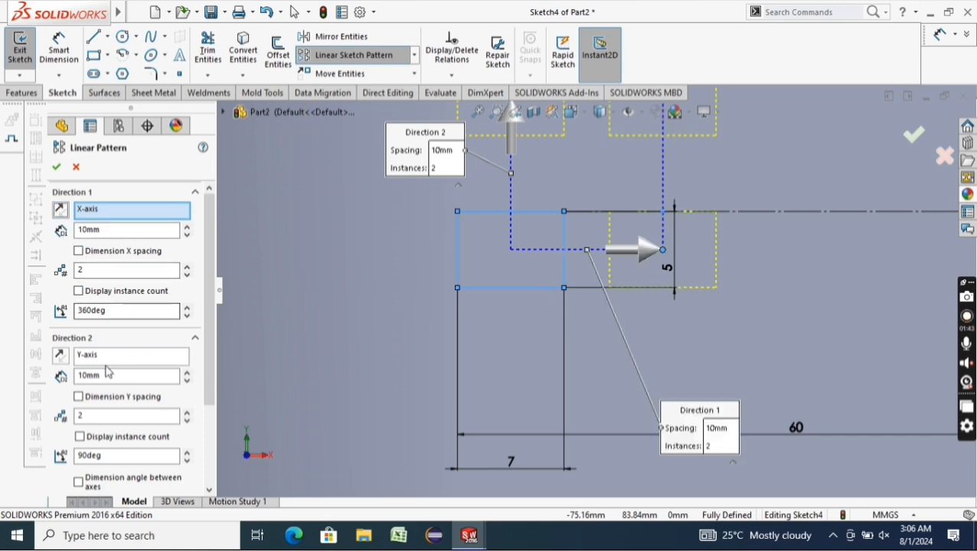
{"action": "left_click", "coordinate": [60, 356]}
{"action": "scroll", "coordinate": [743, 368], "scroll_direction": "up", "scroll_amount": 5}
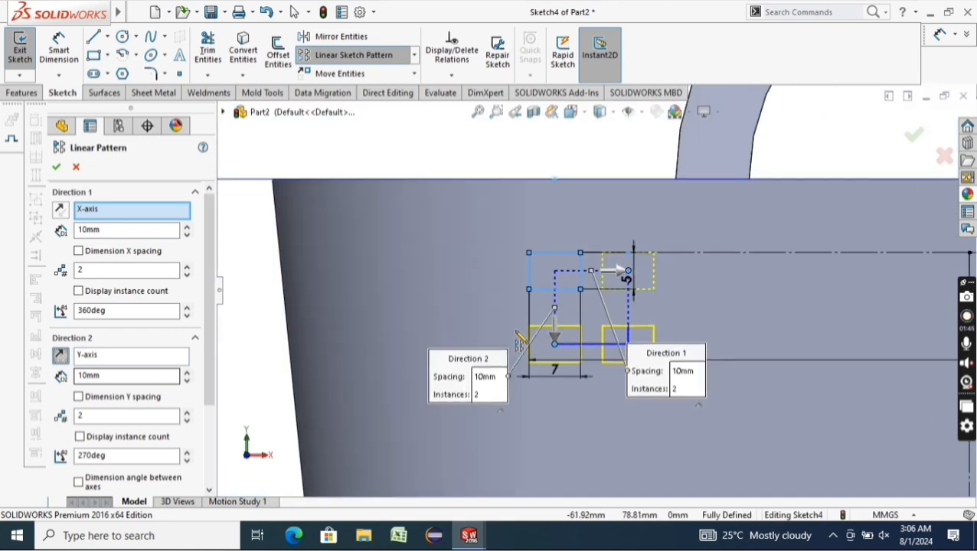
{"action": "scroll", "coordinate": [744, 360], "scroll_direction": "down", "scroll_amount": 2}
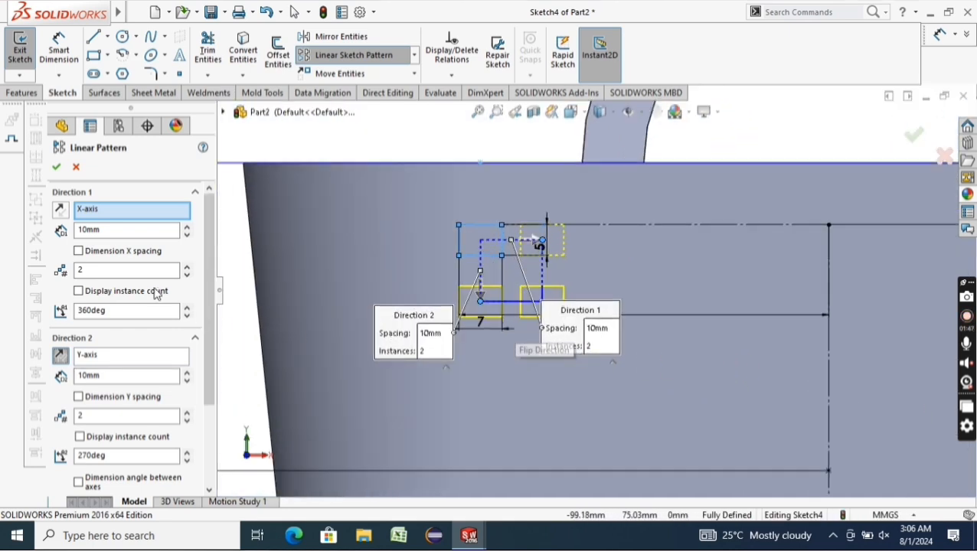
Set the pattern spacing to 20 mm in both directions and the X-axis instance count to 8
{"action": "left_click", "coordinate": [188, 228]}
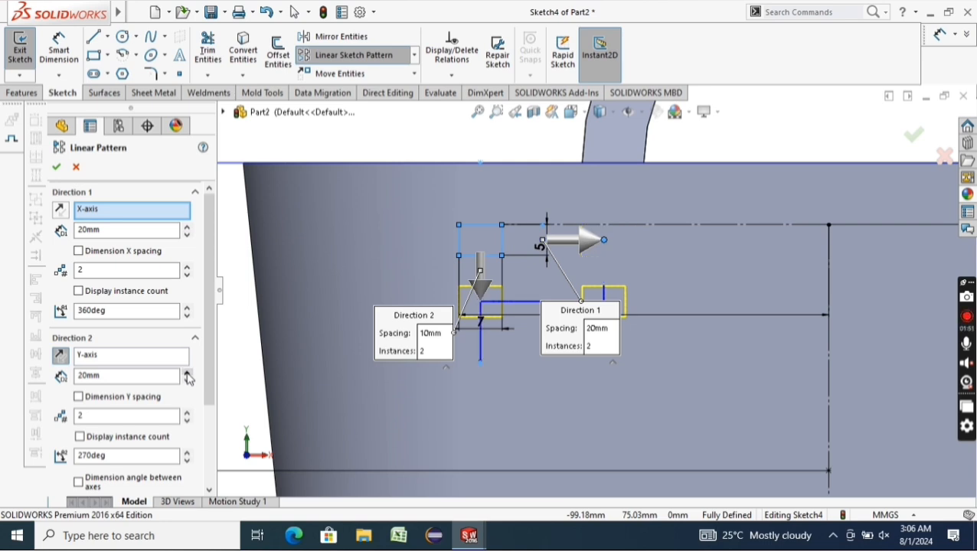
{"action": "left_click", "coordinate": [186, 266]}
{"action": "left_click", "coordinate": [187, 265]}
{"action": "left_click", "coordinate": [187, 266]}
{"action": "scroll", "coordinate": [396, 344], "scroll_direction": "up", "scroll_amount": 3}
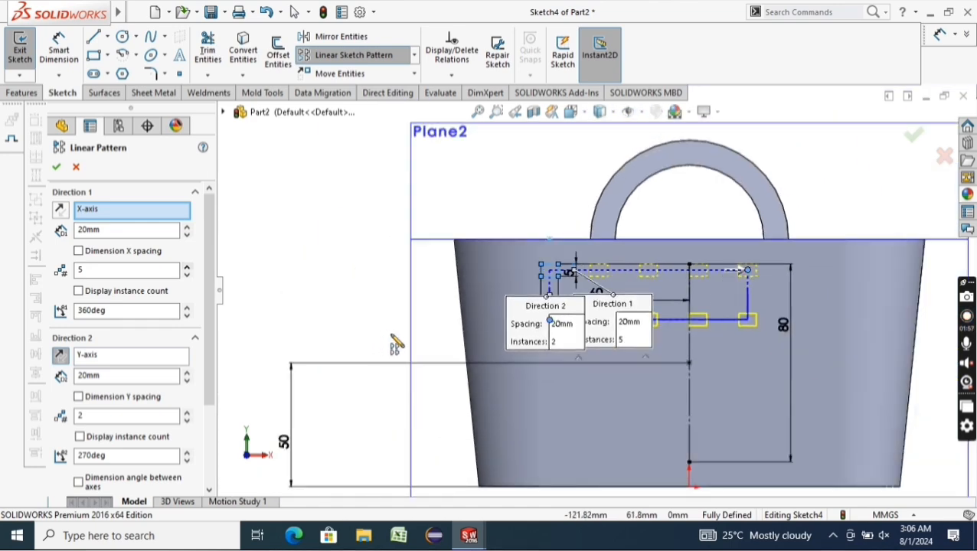
{"action": "scroll", "coordinate": [590, 366], "scroll_direction": "down", "scroll_amount": 3}
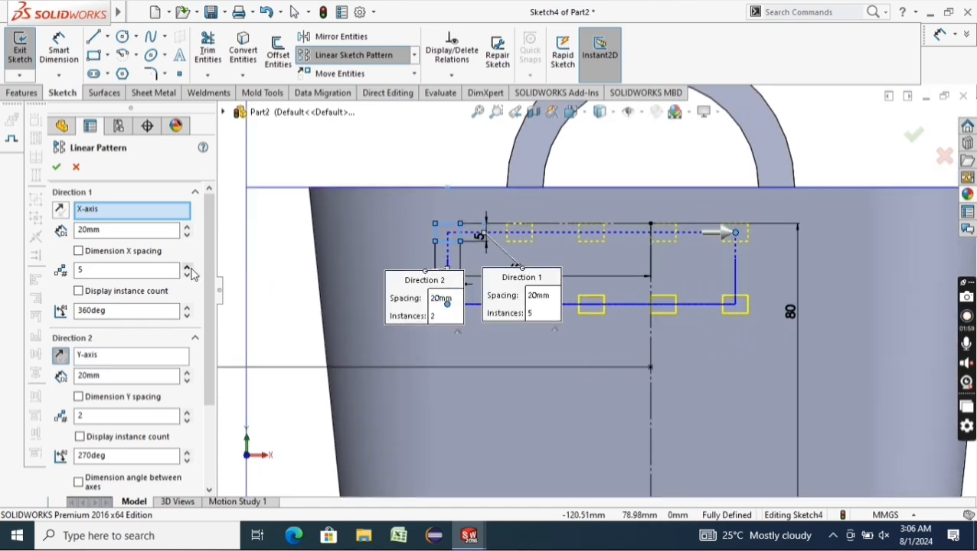
{"action": "left_click", "coordinate": [187, 266]}
{"action": "left_click", "coordinate": [187, 265]}
{"action": "left_click", "coordinate": [186, 265]}
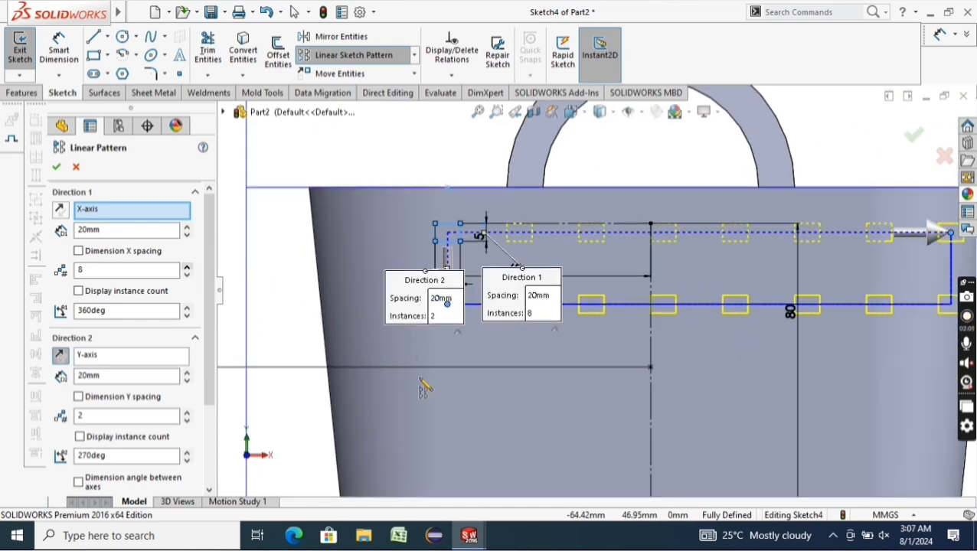
Set the pattern to 7 instances along the X-axis and 5 along the Y-axis, keep 20 mm spacing, and apply it
{"action": "scroll", "coordinate": [446, 382], "scroll_direction": "up", "scroll_amount": 3}
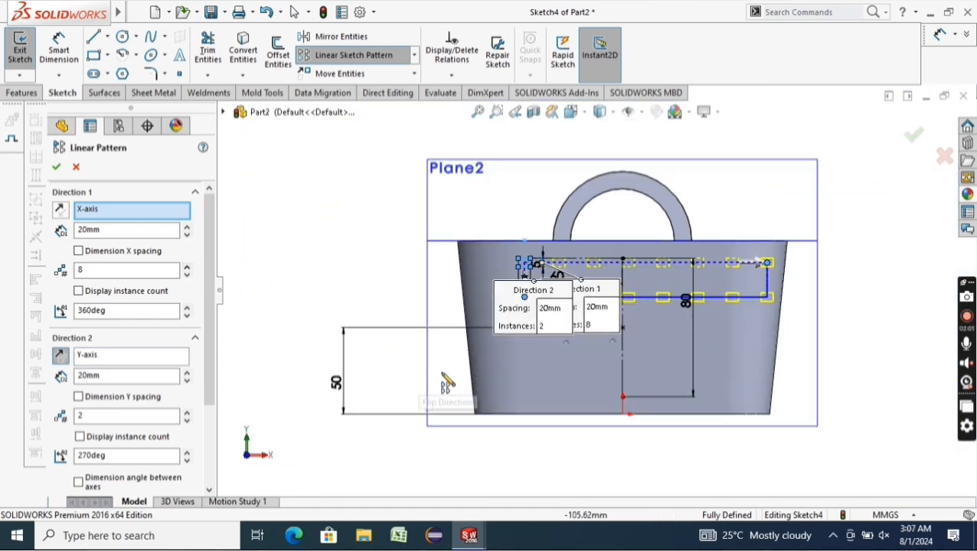
{"action": "left_click", "coordinate": [187, 276]}
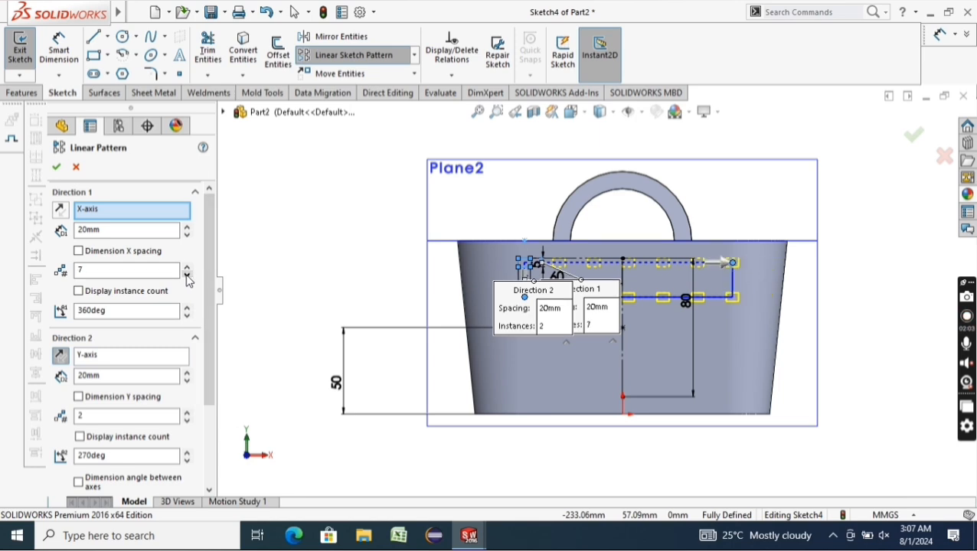
{"action": "left_click", "coordinate": [188, 372]}
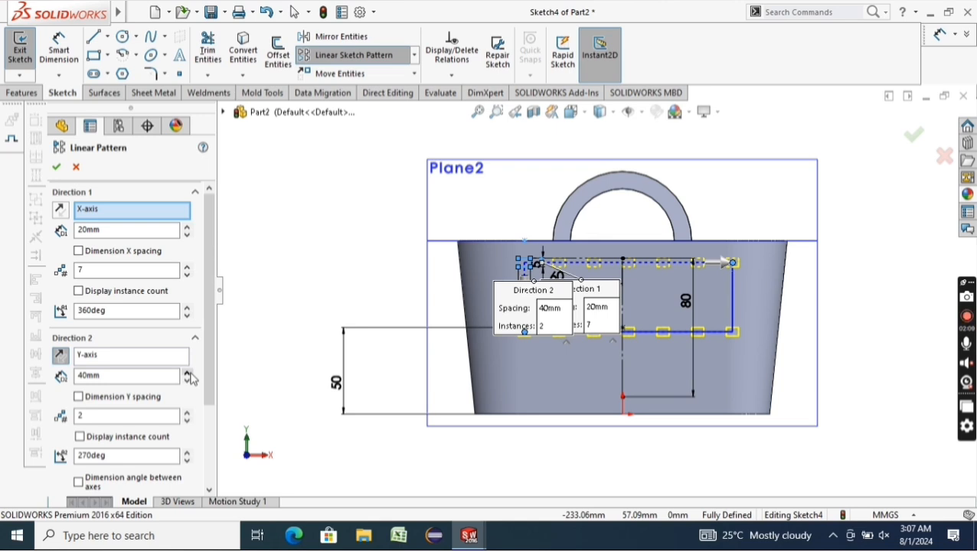
{"action": "left_click", "coordinate": [187, 381]}
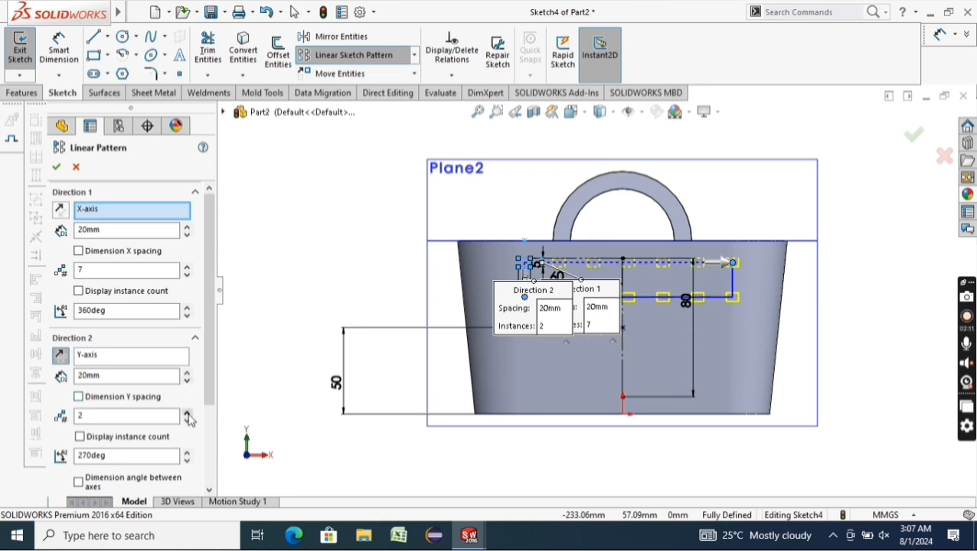
{"action": "left_click", "coordinate": [188, 414]}
{"action": "left_click", "coordinate": [188, 415]}
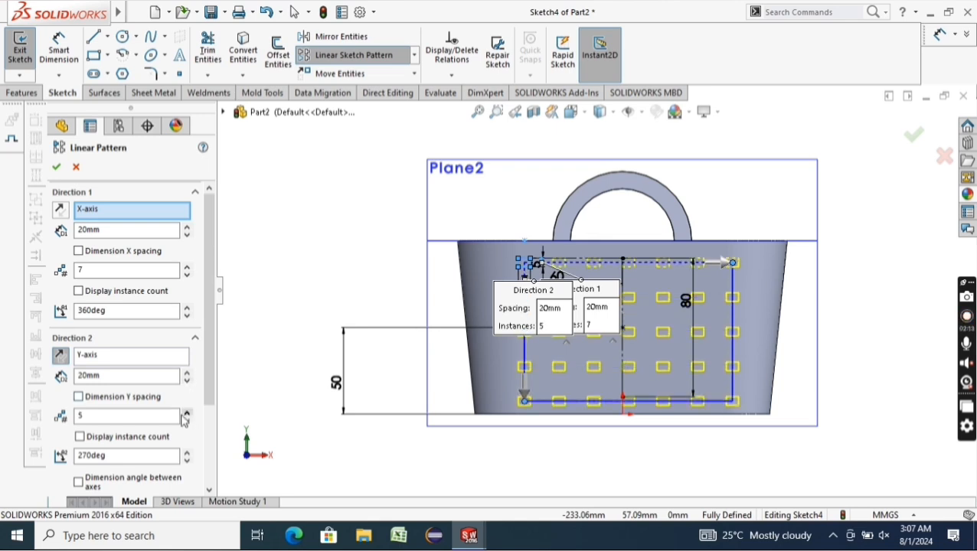
{"action": "left_click", "coordinate": [56, 166]}
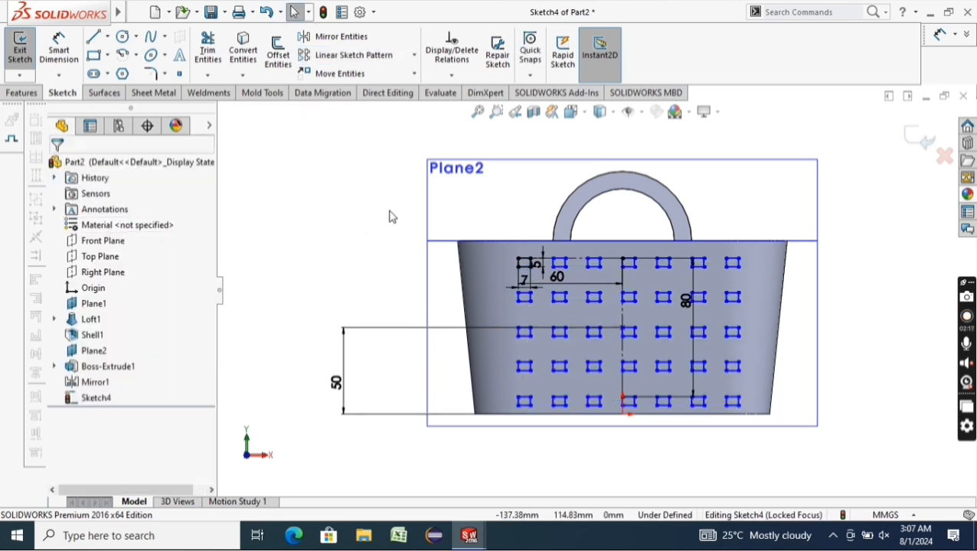
Cut-extrude the patterned rectangles Through All so they perforate both long walls of the basket
{"action": "left_click", "coordinate": [36, 95]}
{"action": "left_click", "coordinate": [212, 59]}
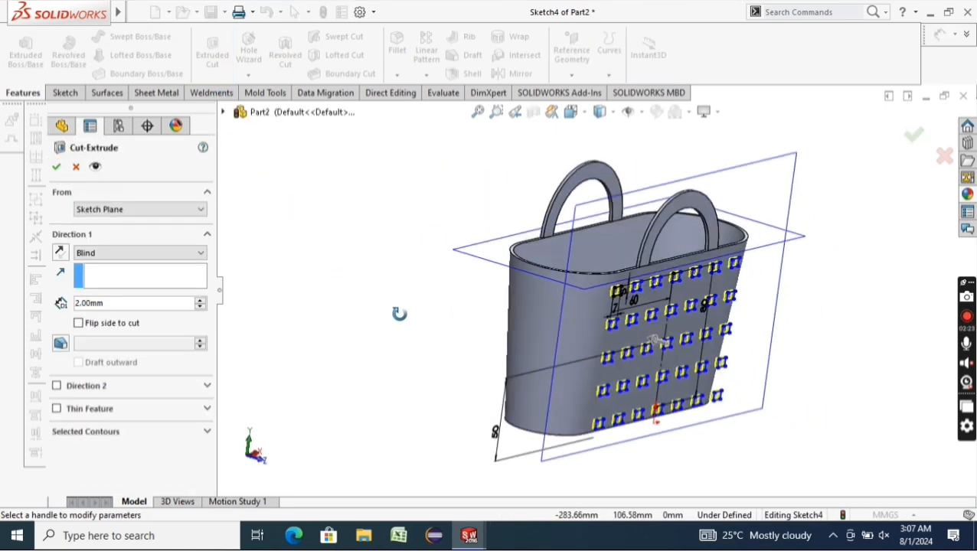
{"action": "left_click", "coordinate": [179, 253]}
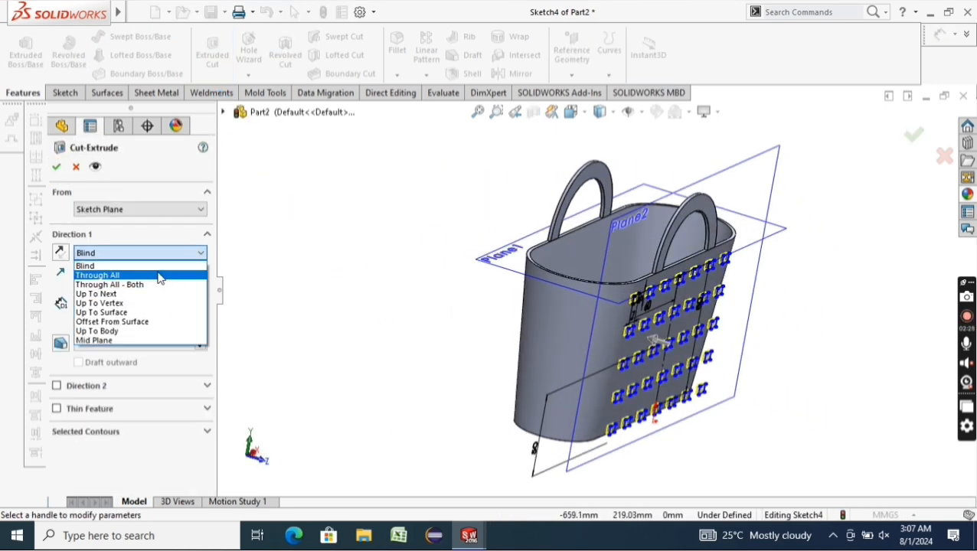
{"action": "left_click", "coordinate": [159, 276]}
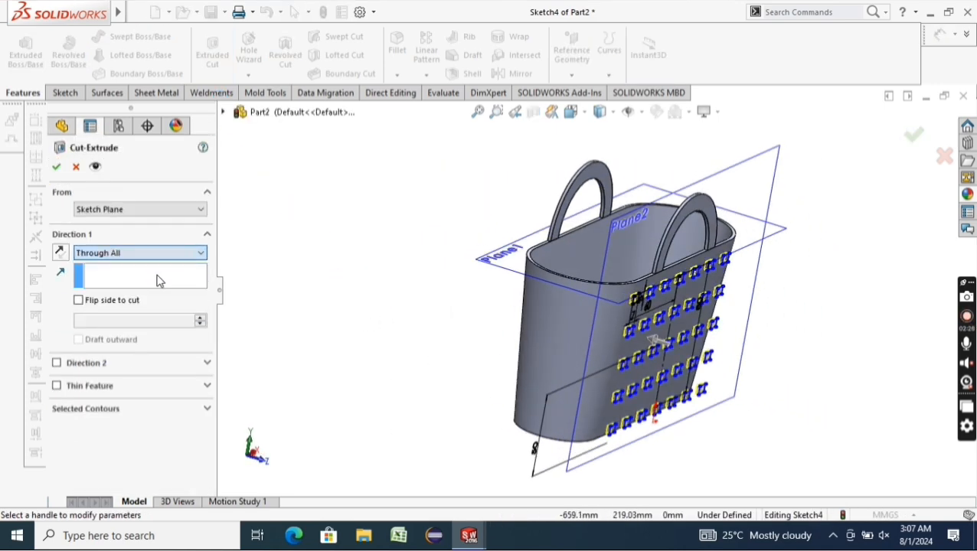
{"action": "left_click", "coordinate": [57, 167]}
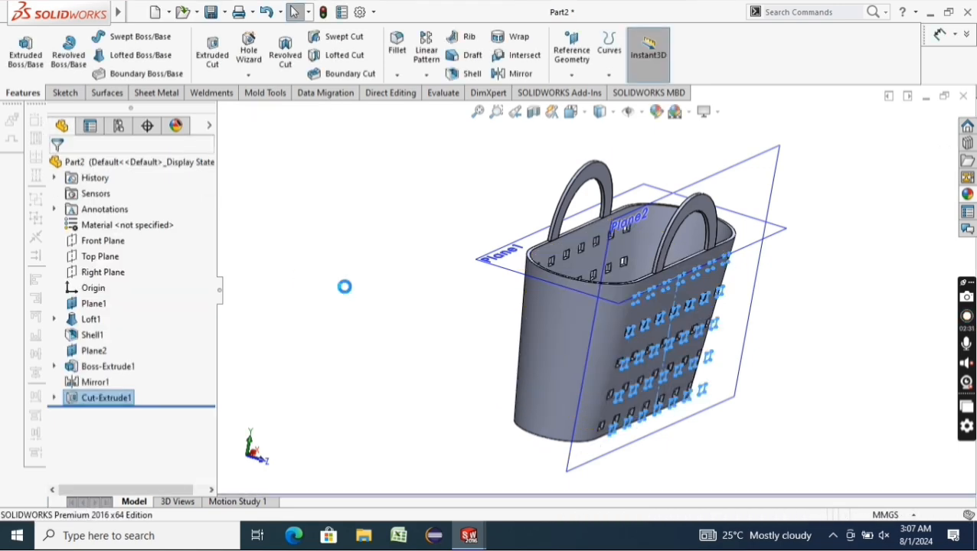
{"action": "left_click", "coordinate": [407, 303]}
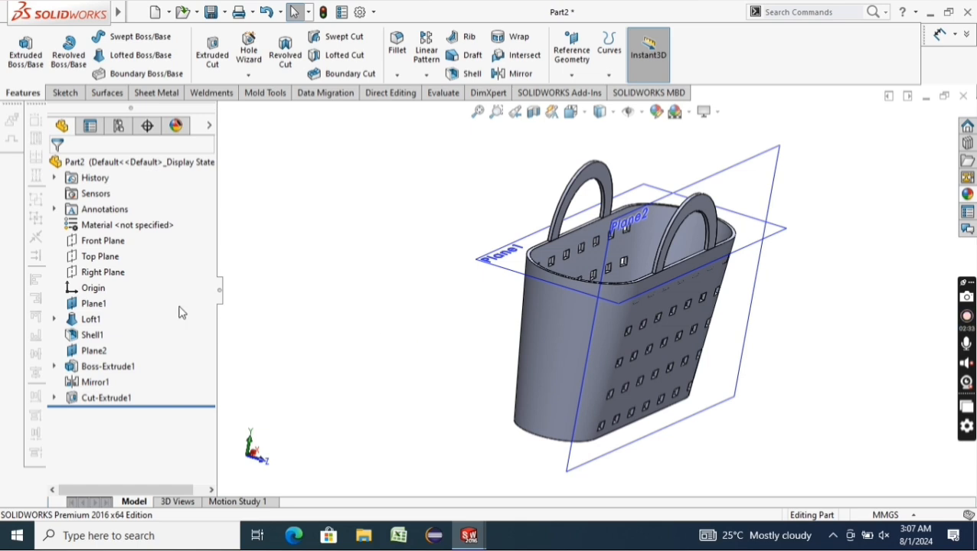
Hide Plane1 and Plane2
{"action": "right_click", "coordinate": [96, 304]}
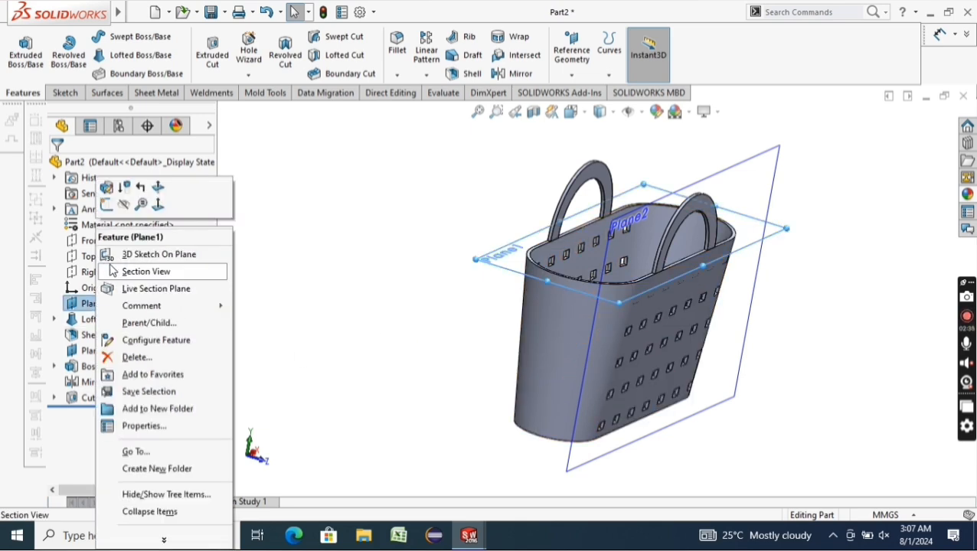
{"action": "key", "text": "Escape"}
{"action": "right_click", "coordinate": [93, 349]}
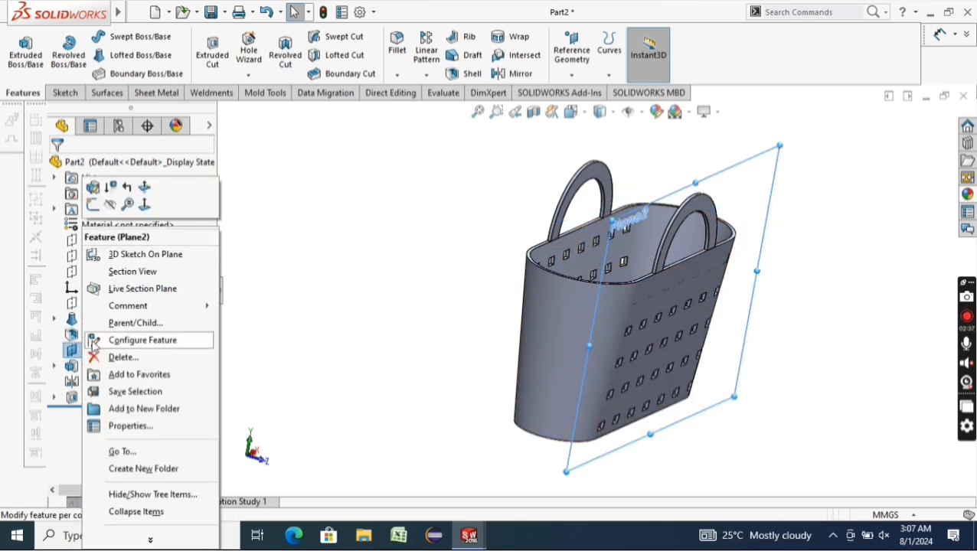
{"action": "left_click", "coordinate": [109, 212]}
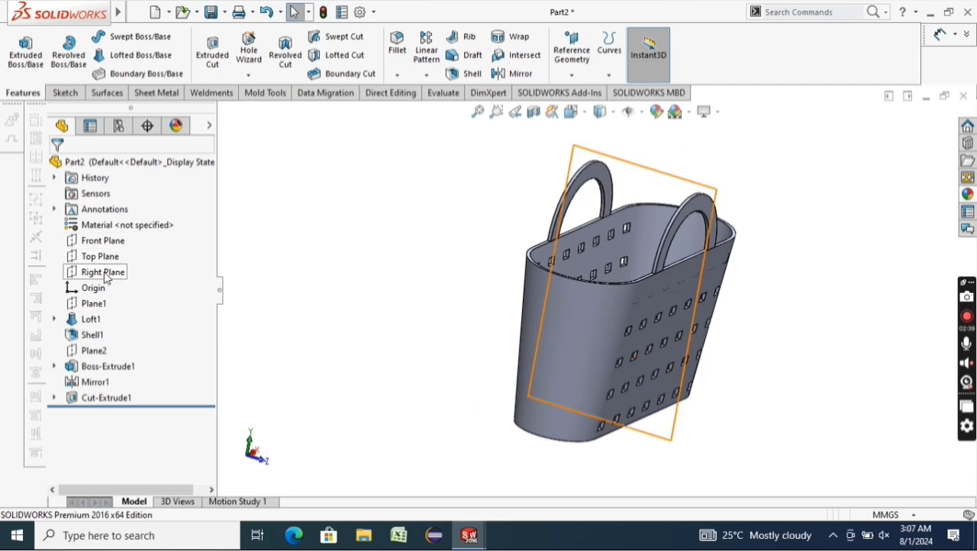
Start a new sketch on the Right Plane, viewed face-on
{"action": "right_click", "coordinate": [96, 272]}
{"action": "left_click", "coordinate": [167, 253]}
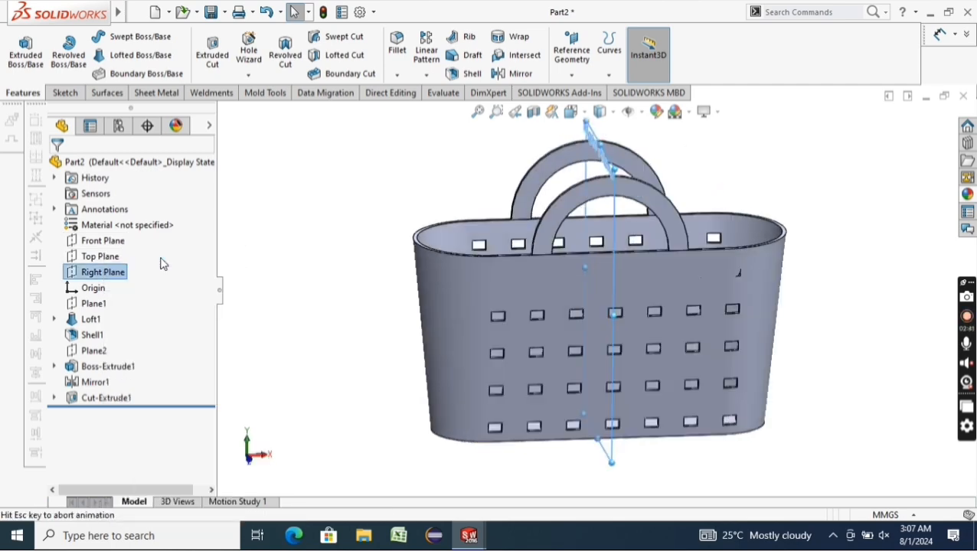
{"action": "left_click", "coordinate": [66, 93]}
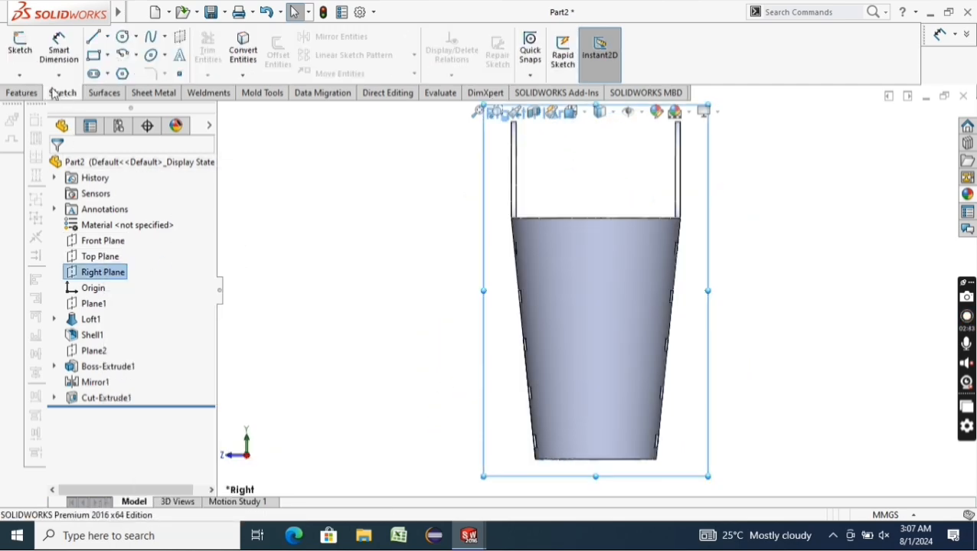
{"action": "left_click", "coordinate": [20, 47]}
Sketch a vertical midpoint line about 79 mm long above the origin and a horizontal line about 21 mm long leftward from its upper end
{"action": "left_click", "coordinate": [93, 38]}
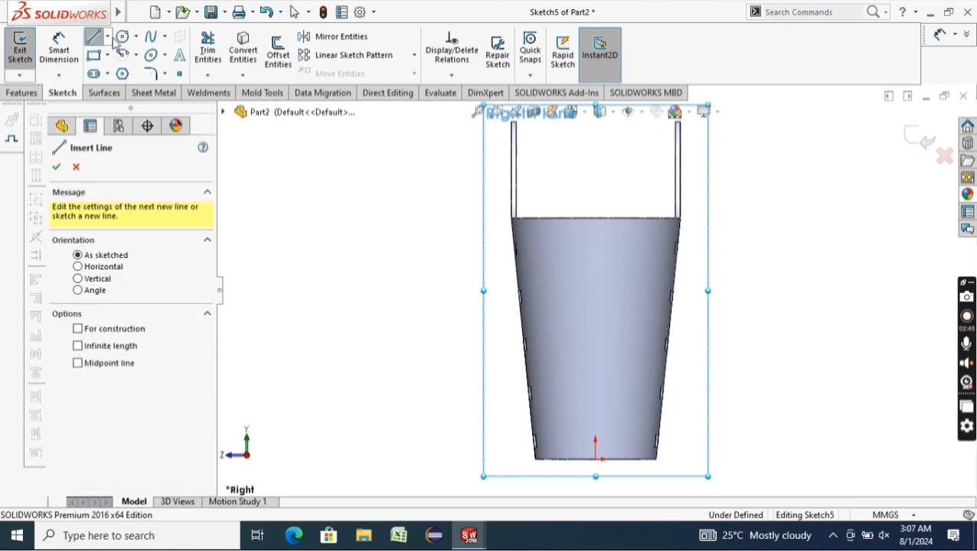
{"action": "left_click", "coordinate": [107, 36]}
{"action": "left_click", "coordinate": [114, 84]}
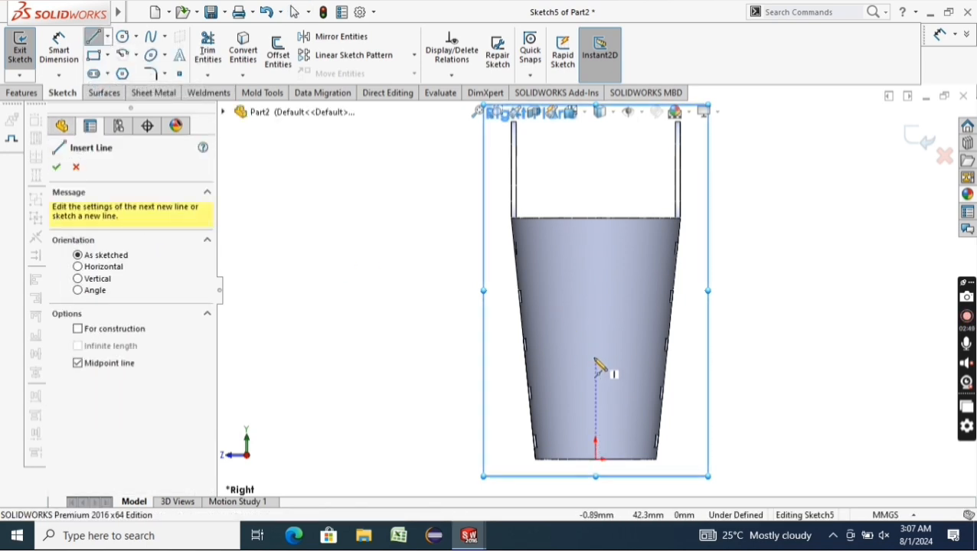
{"action": "left_click", "coordinate": [595, 353]}
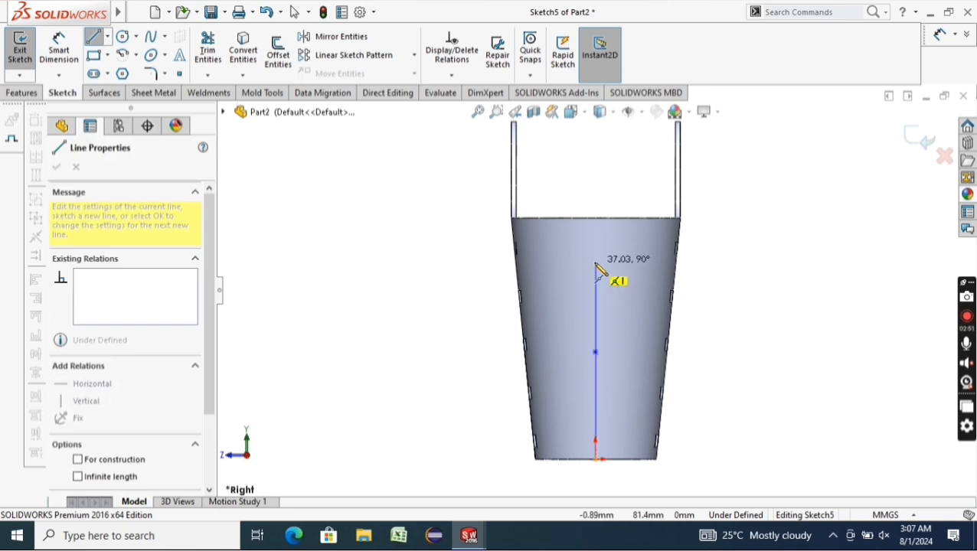
{"action": "left_click", "coordinate": [544, 256]}
{"action": "key", "text": "Escape"}
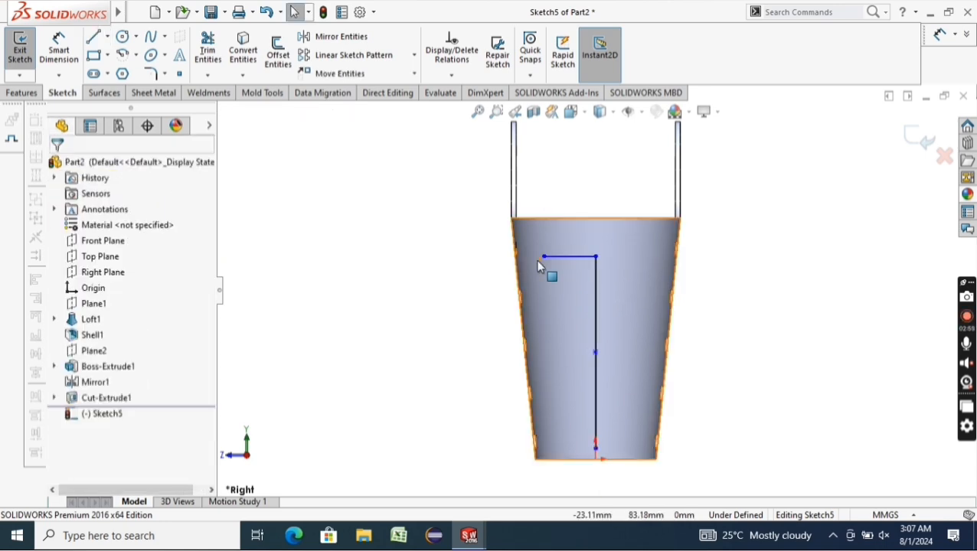
Dimension the vertical line's length to 80 mm
{"action": "left_click", "coordinate": [59, 50]}
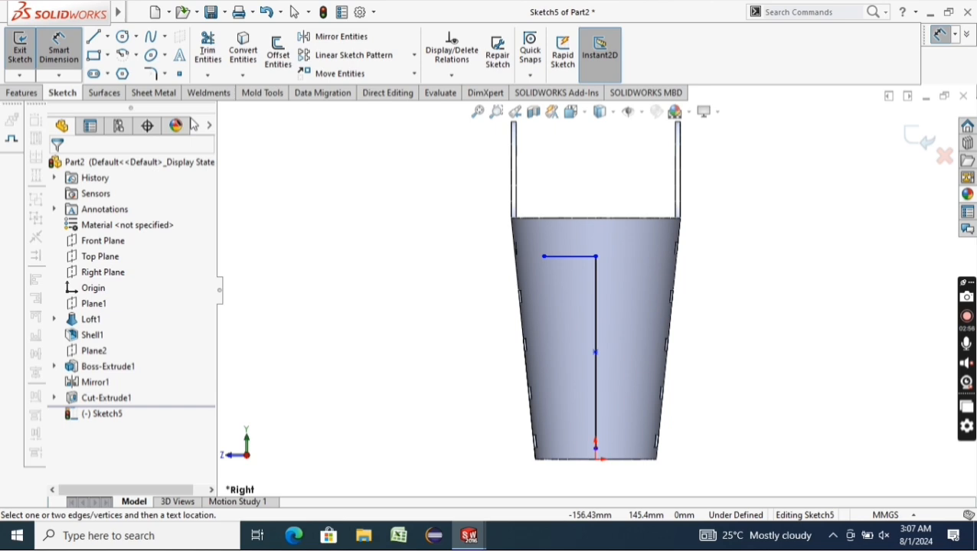
{"action": "left_click", "coordinate": [596, 337]}
{"action": "left_click", "coordinate": [638, 338]}
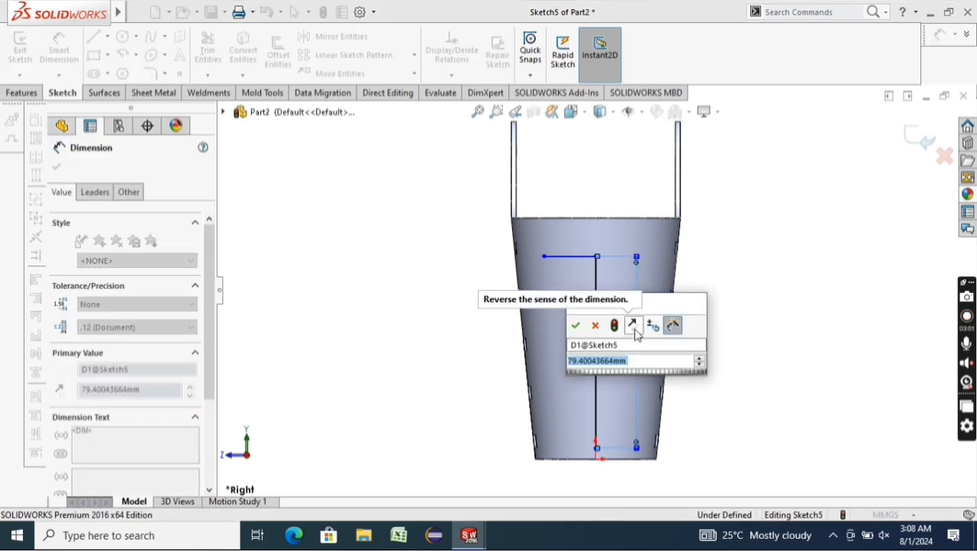
{"action": "type", "text": "80"}
{"action": "key", "text": "Return"}
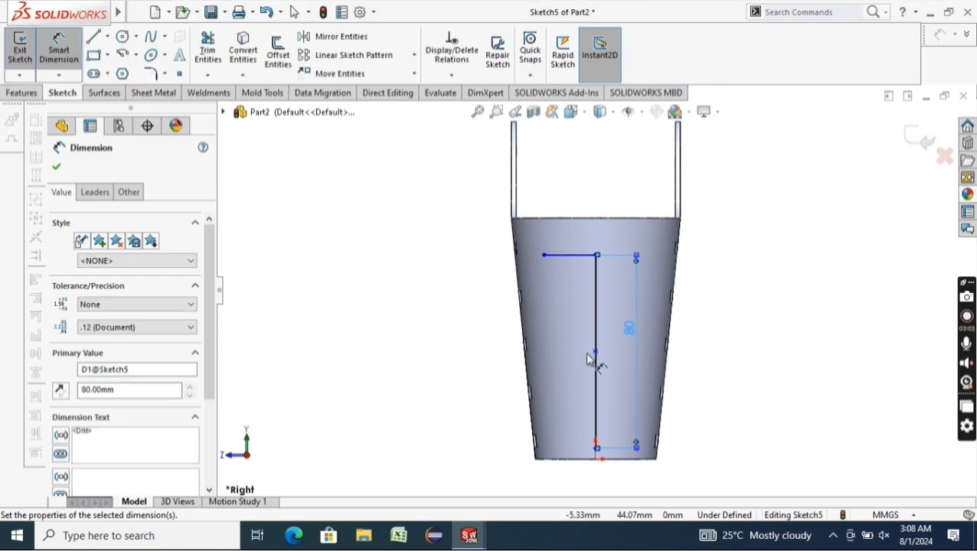
Dimension the vertical line's midpoint to 50 mm above the basket's bottom edge
{"action": "left_click", "coordinate": [597, 353]}
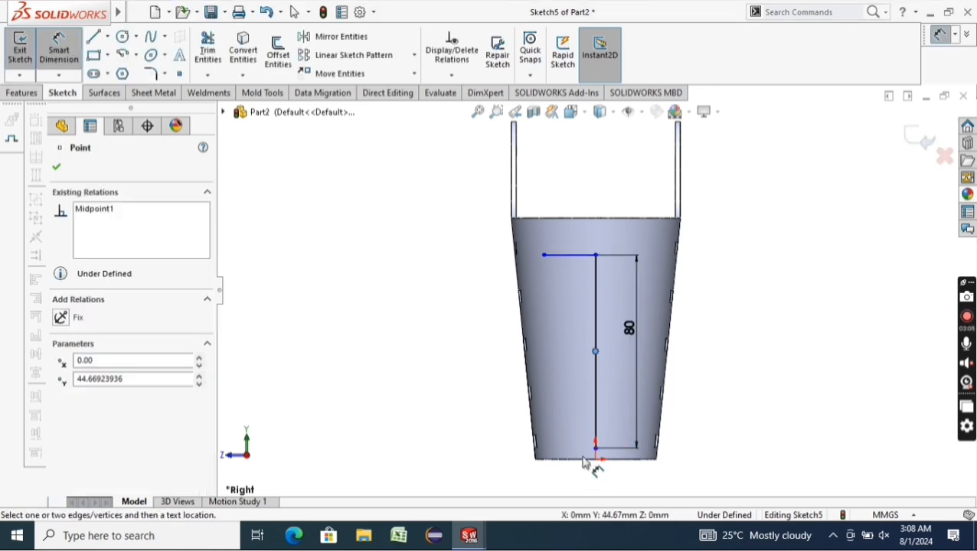
{"action": "left_click", "coordinate": [594, 462]}
{"action": "left_click", "coordinate": [452, 444]}
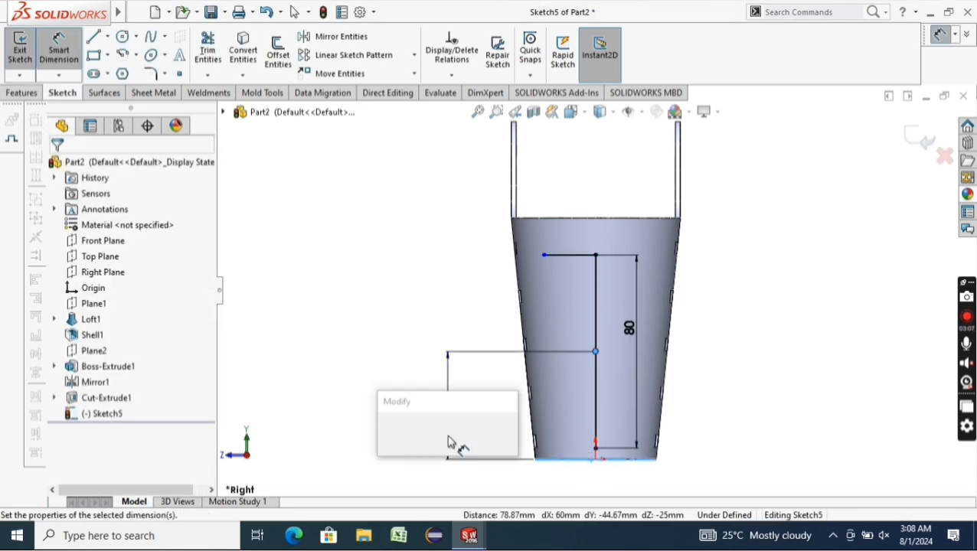
{"action": "type", "text": "50"}
{"action": "key", "text": "Return"}
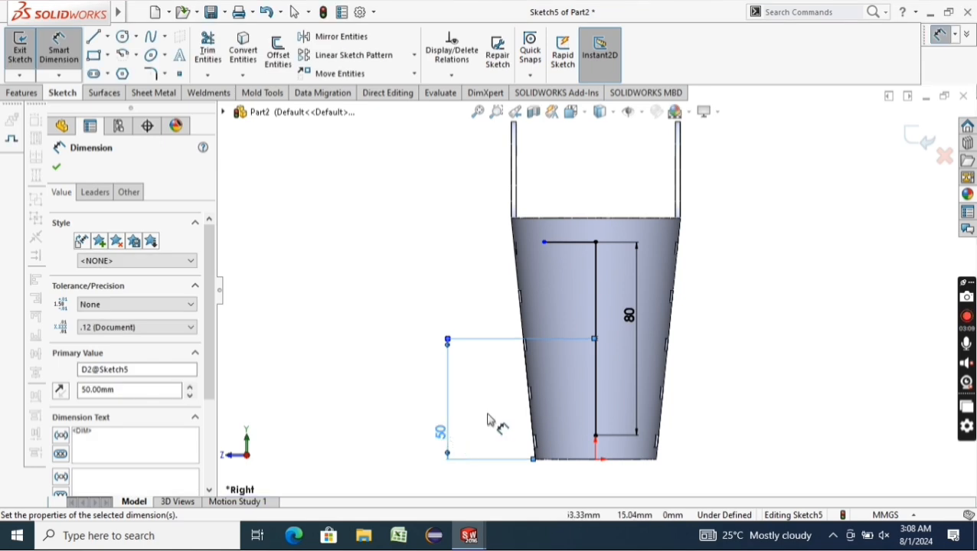
Dimension the horizontal line's length to 25 mm
{"action": "left_click", "coordinate": [562, 243]}
{"action": "left_click", "coordinate": [564, 274]}
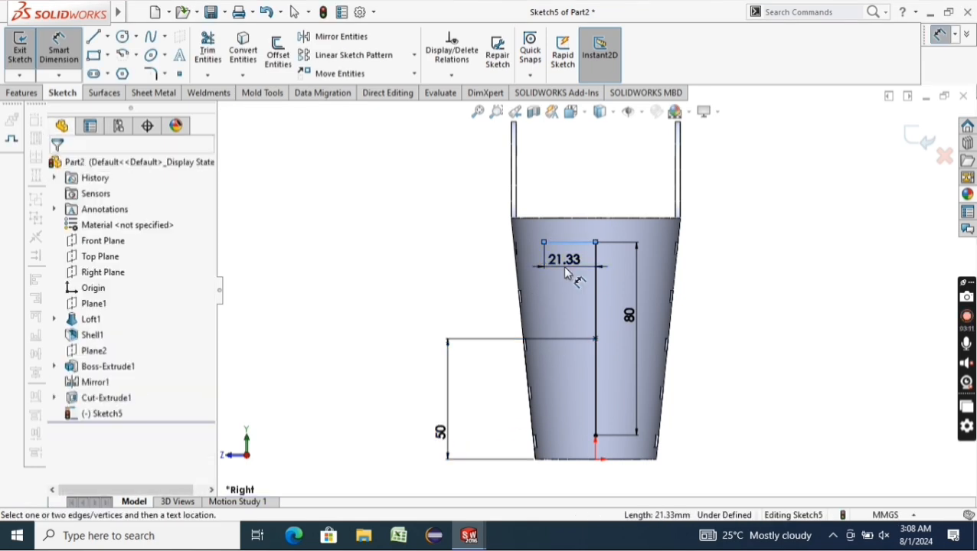
{"action": "type", "text": "25"}
{"action": "key", "text": "Return"}
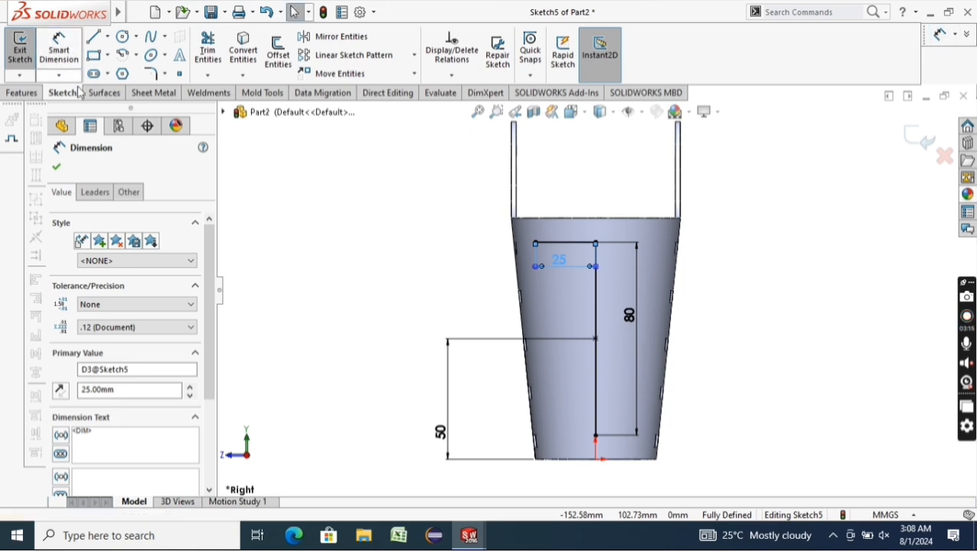
Convert the vertical and horizontal lines to construction geometry
{"action": "right_click", "coordinate": [593, 329]}
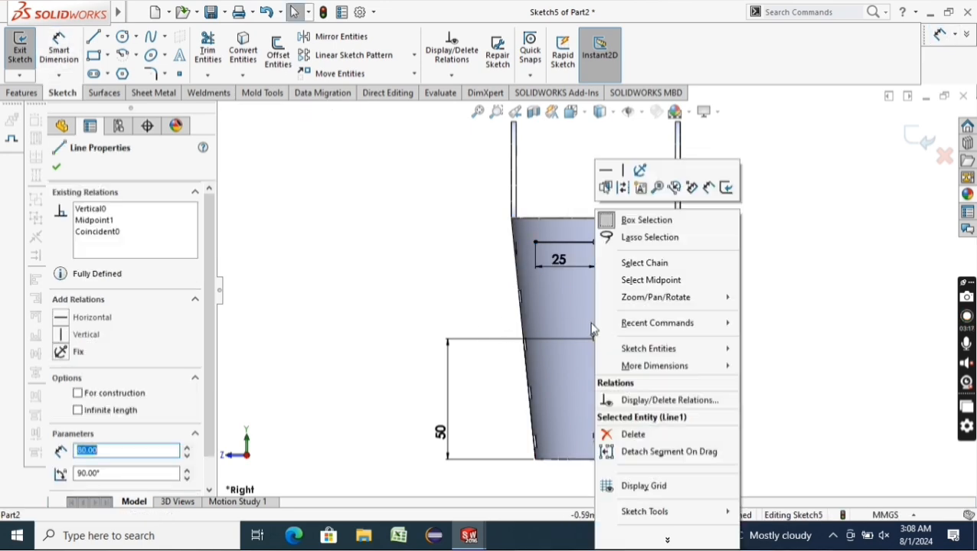
{"action": "left_click", "coordinate": [629, 190]}
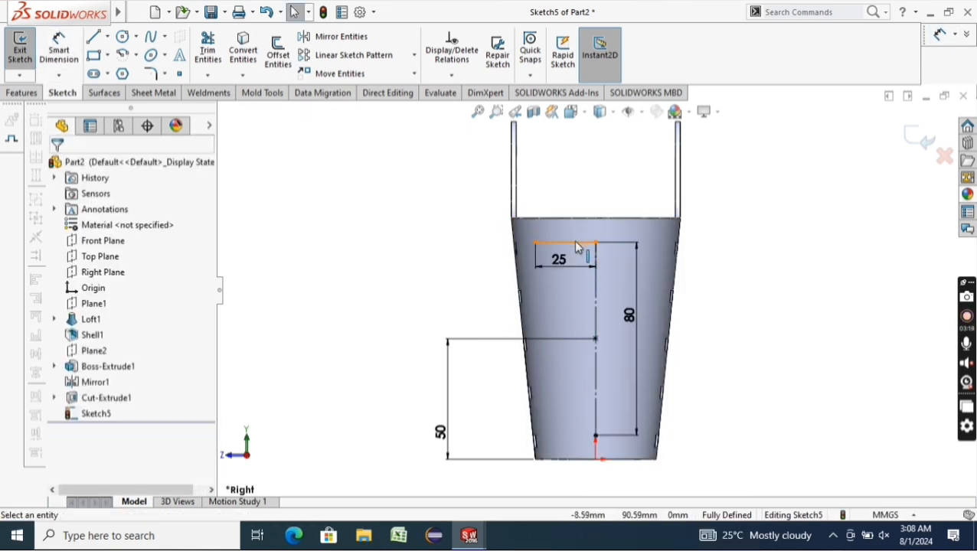
{"action": "left_click", "coordinate": [576, 243]}
{"action": "right_click", "coordinate": [576, 242]}
{"action": "left_click", "coordinate": [605, 206]}
{"action": "left_click", "coordinate": [285, 239]}
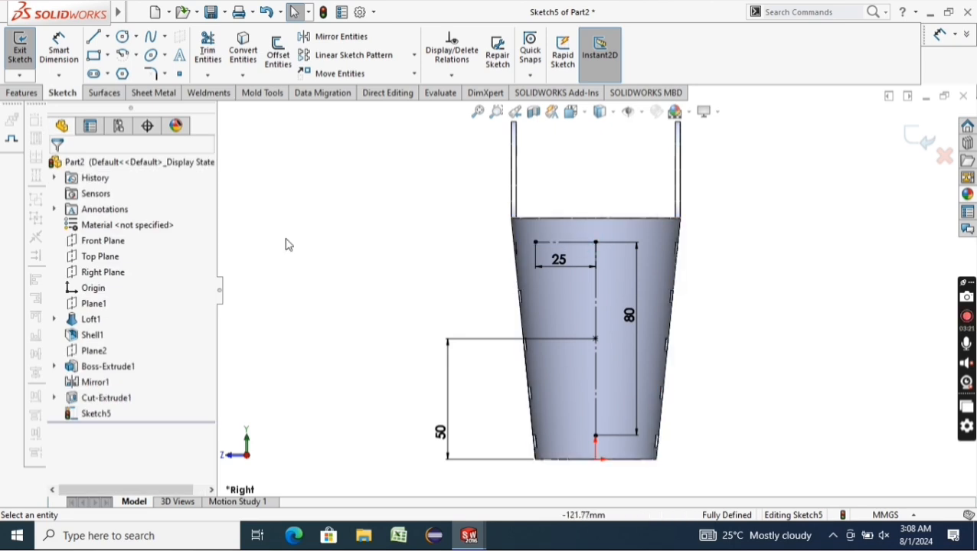
Sketch a corner rectangle about 6 by 4 mm, starting at the outer end of the horizontal construction line
{"action": "left_click", "coordinate": [93, 55]}
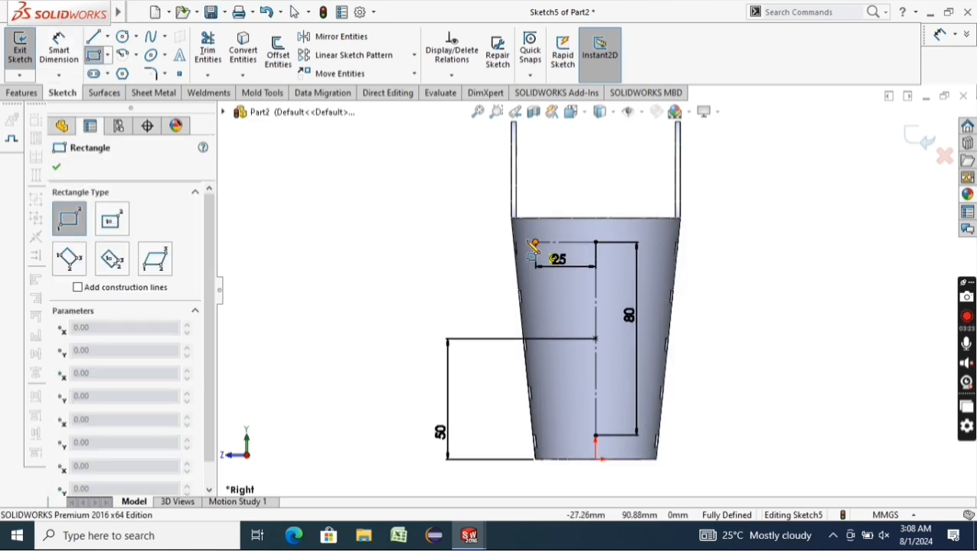
{"action": "scroll", "coordinate": [541, 257], "scroll_direction": "down", "scroll_amount": 4}
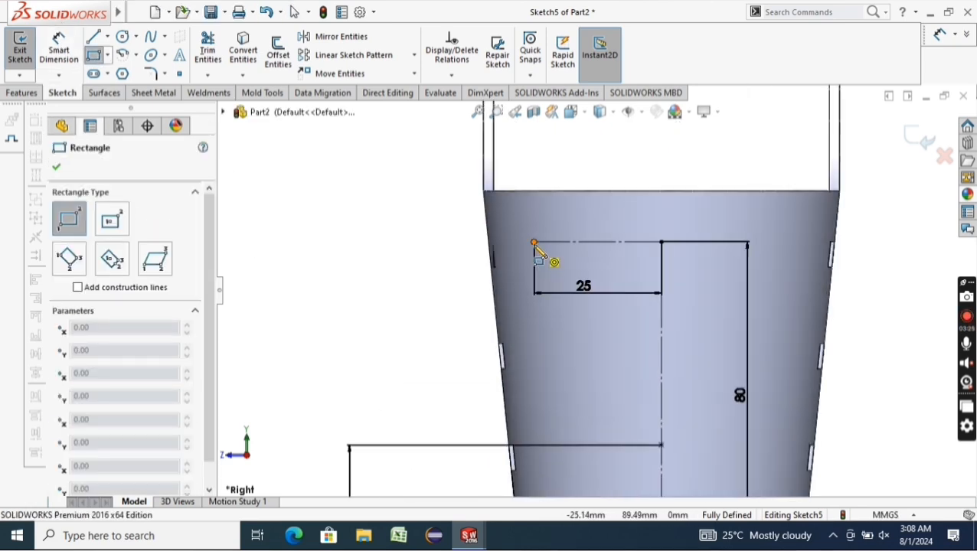
{"action": "left_click", "coordinate": [534, 243]}
{"action": "left_click", "coordinate": [564, 263]}
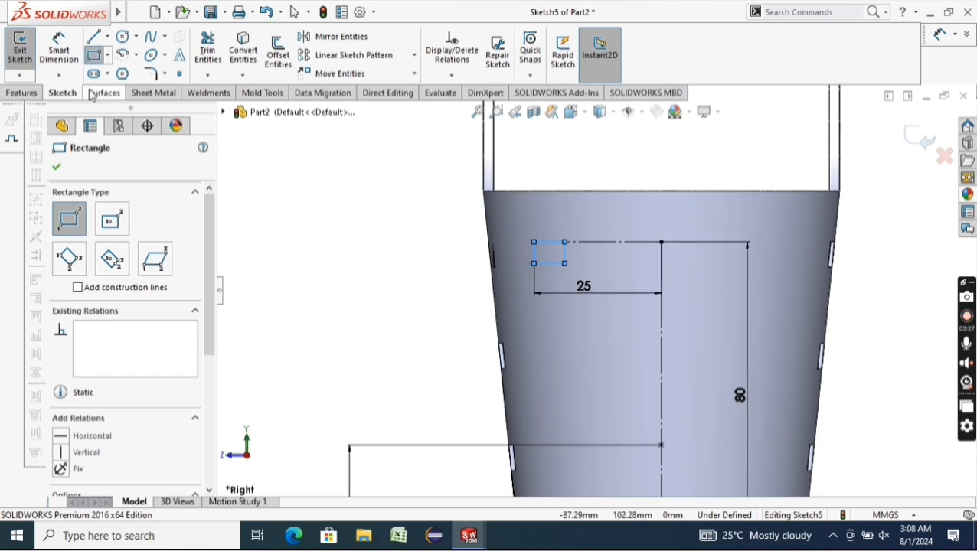
Dimension the rectangle's width to 7 mm
{"action": "left_click", "coordinate": [59, 48]}
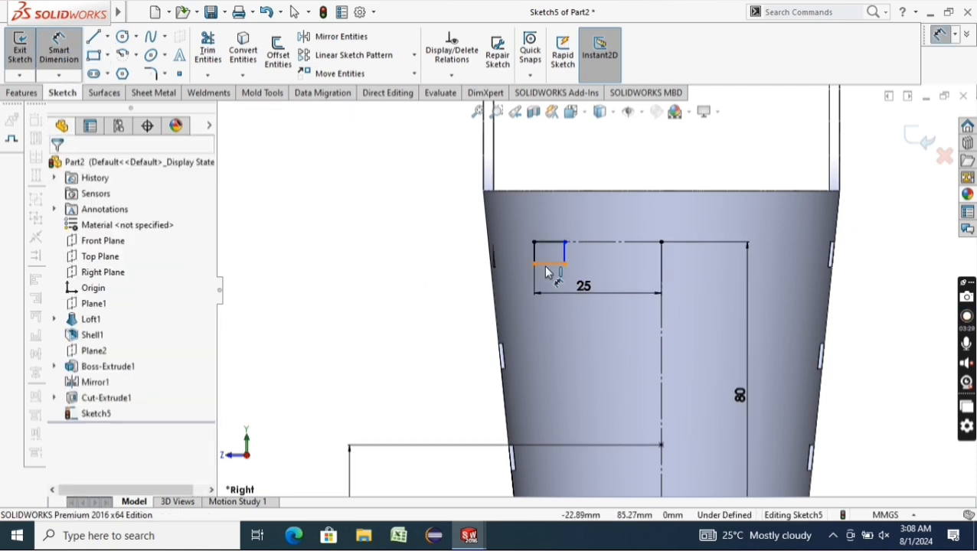
{"action": "left_click", "coordinate": [545, 265]}
{"action": "left_click", "coordinate": [554, 290]}
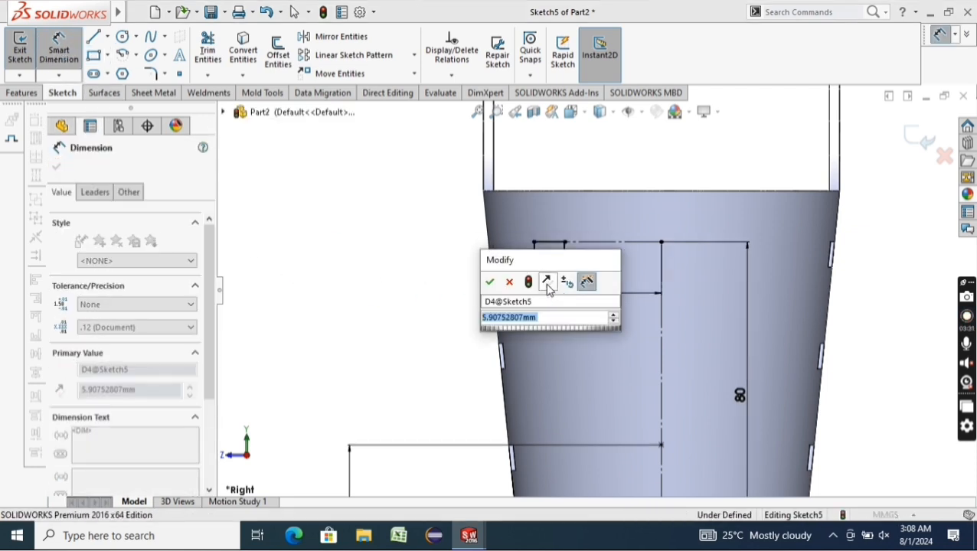
{"action": "type", "text": "7"}
{"action": "key", "text": "Return"}
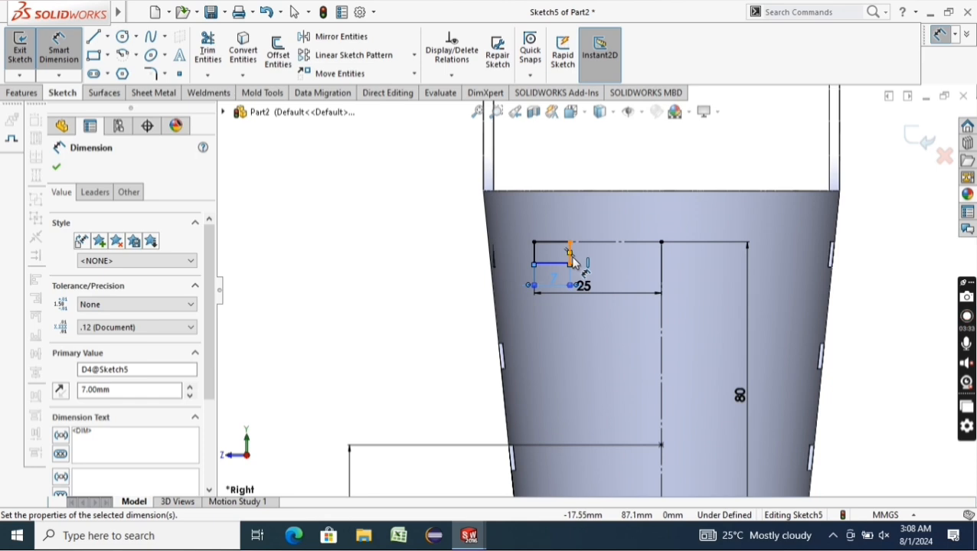
Dimension the rectangle's height to 5 mm and finish dimensioning
{"action": "left_click", "coordinate": [570, 262]}
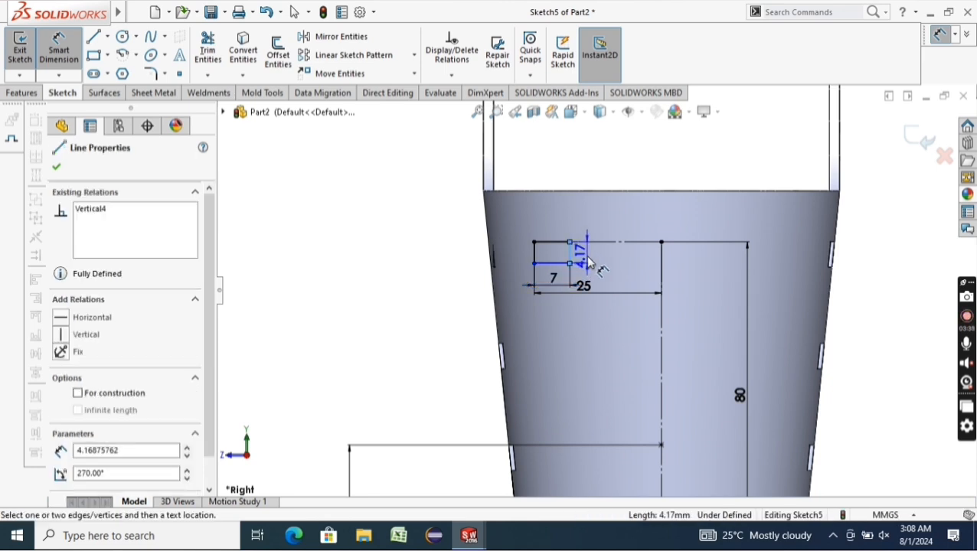
{"action": "left_click", "coordinate": [591, 265]}
{"action": "type", "text": "5"}
{"action": "key", "text": "Return"}
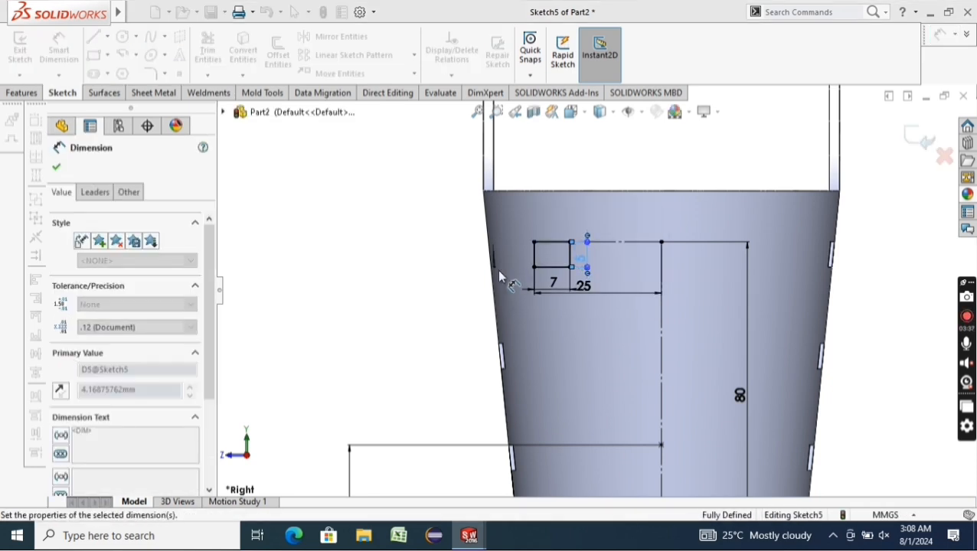
{"action": "left_click", "coordinate": [57, 167]}
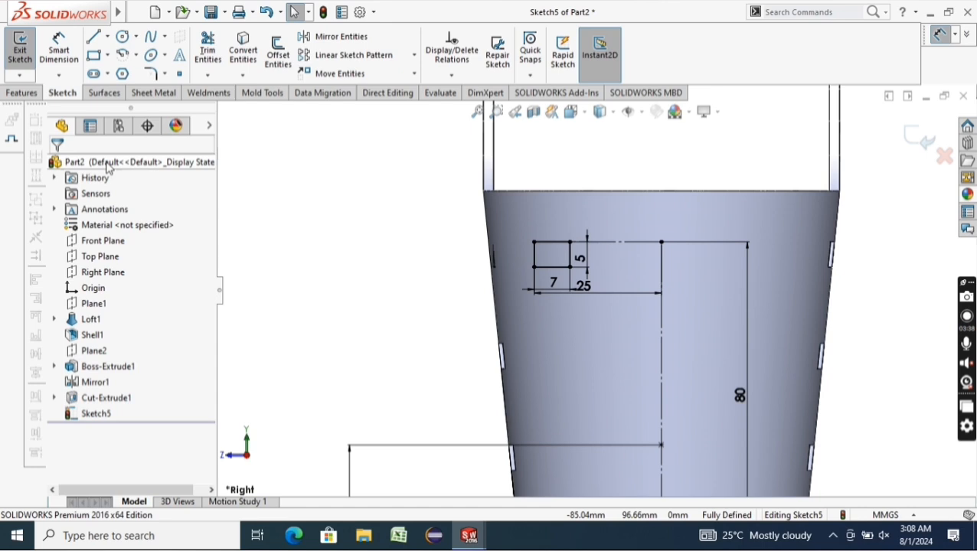
Start a linear sketch pattern of the rectangle's edges along X and Y, reversing the Y direction so the copies run downward
{"action": "left_click", "coordinate": [336, 55]}
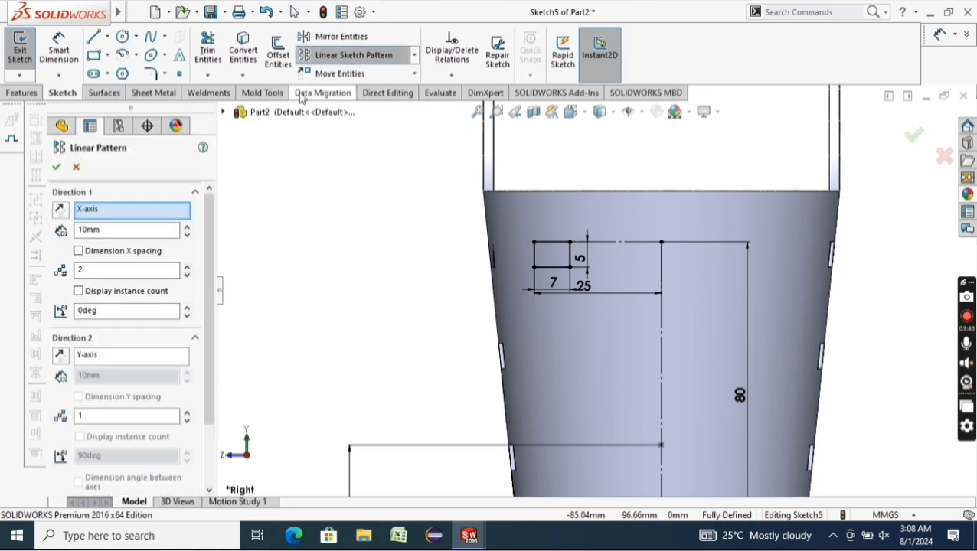
{"action": "left_click", "coordinate": [186, 412]}
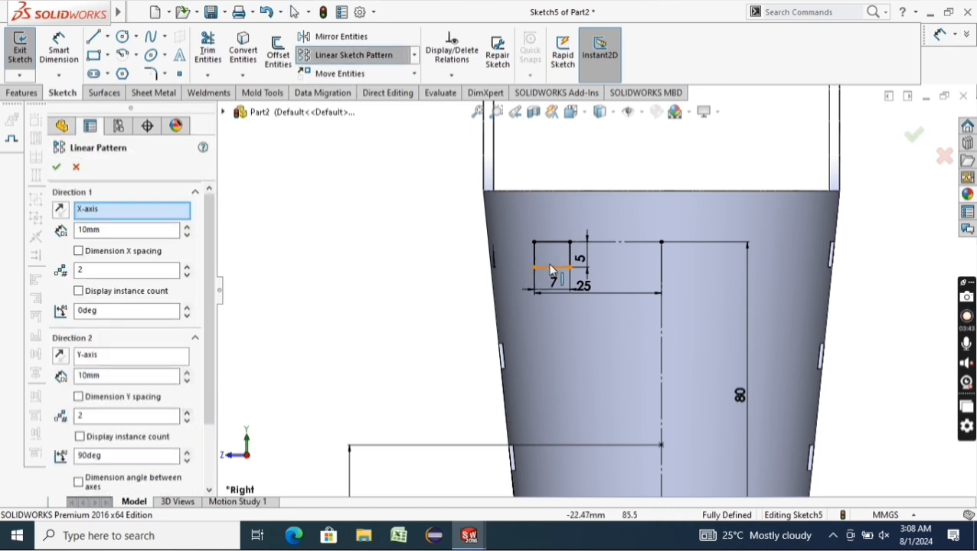
{"action": "left_click", "coordinate": [569, 258]}
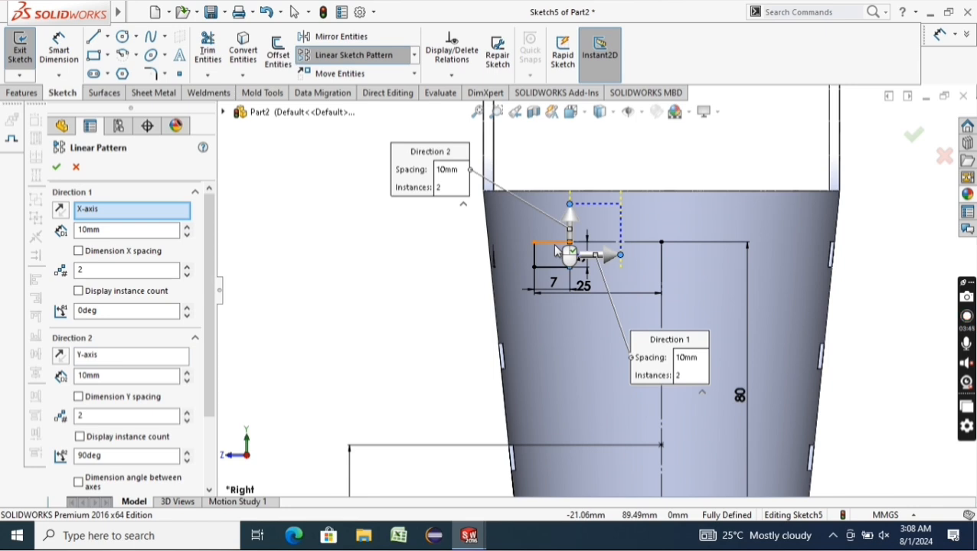
{"action": "left_click", "coordinate": [534, 259]}
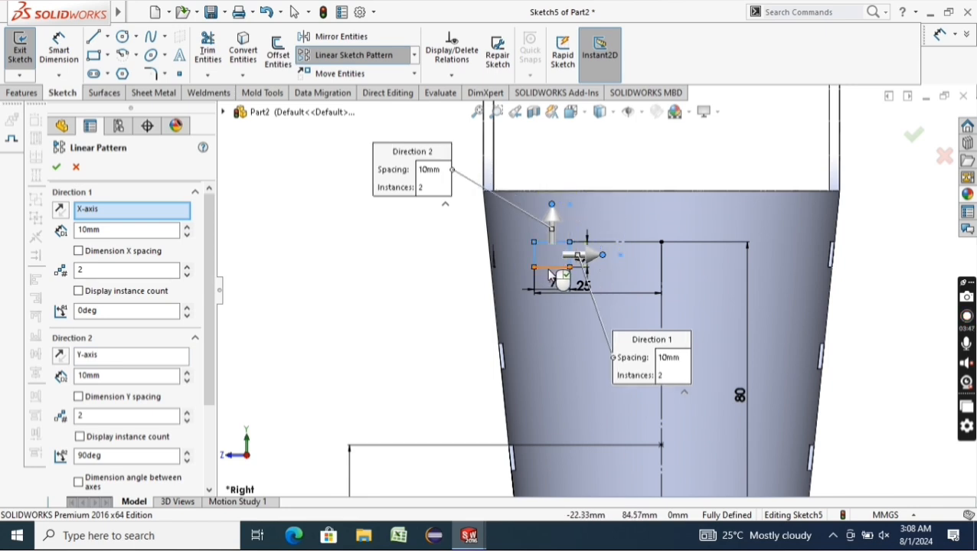
{"action": "left_click", "coordinate": [60, 212]}
{"action": "left_click", "coordinate": [61, 212]}
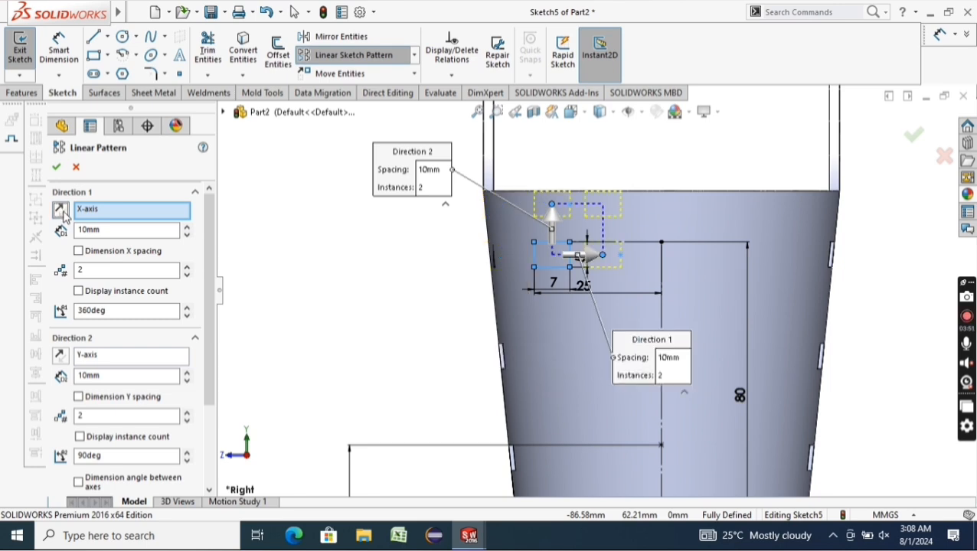
{"action": "left_click", "coordinate": [60, 357]}
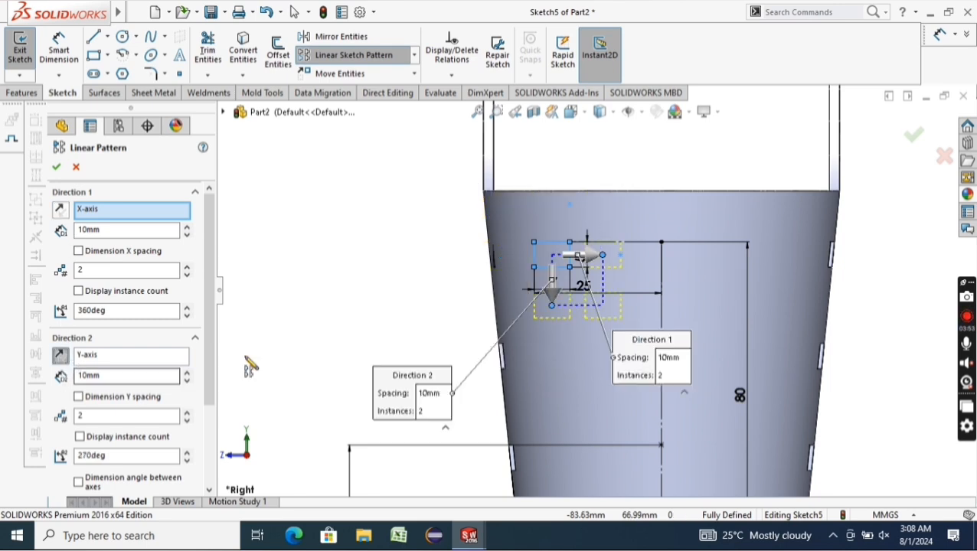
Set the pattern spacing to 20 mm in both directions, with 3 instances along X
{"action": "left_click", "coordinate": [188, 374]}
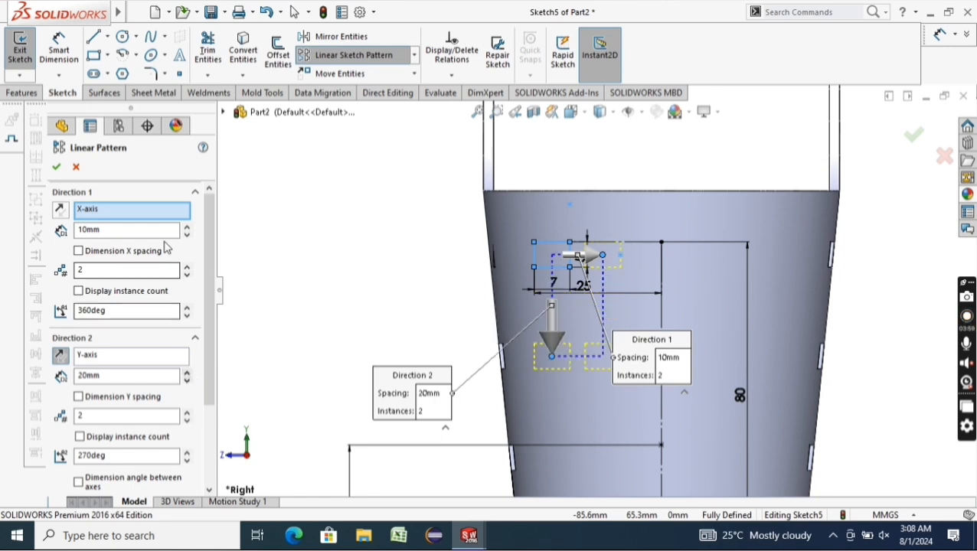
{"action": "left_click", "coordinate": [188, 228]}
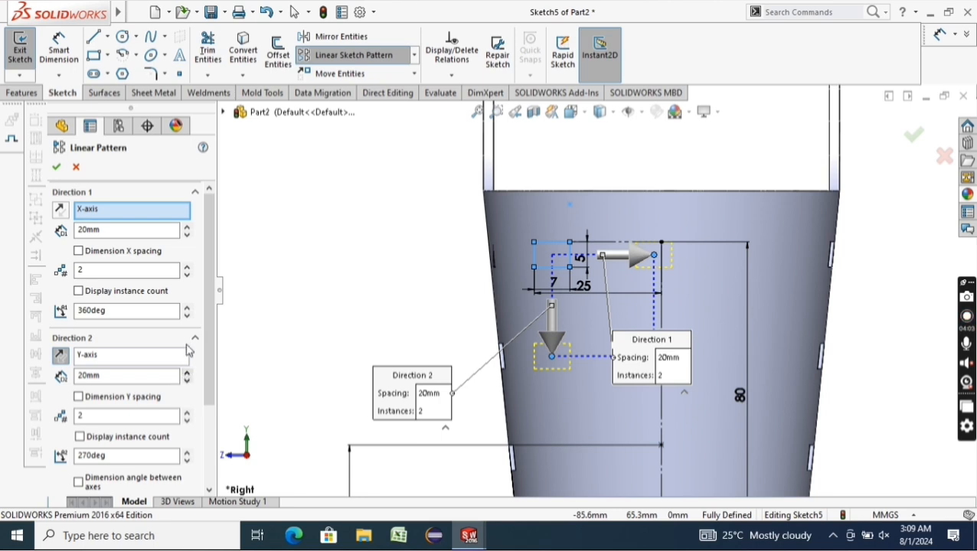
{"action": "left_click", "coordinate": [187, 267]}
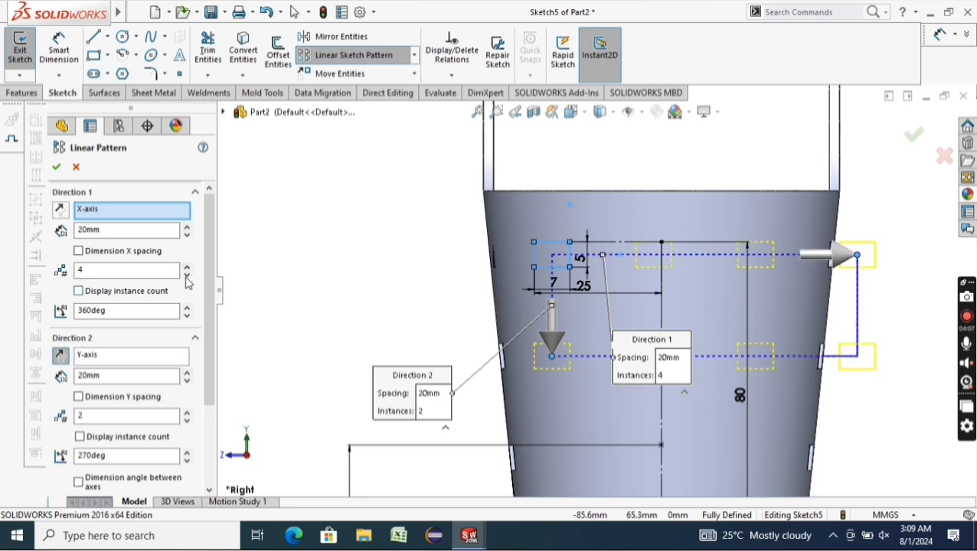
{"action": "left_click", "coordinate": [188, 372]}
{"action": "left_click", "coordinate": [187, 372]}
{"action": "scroll", "coordinate": [277, 364], "scroll_direction": "up", "scroll_amount": 3}
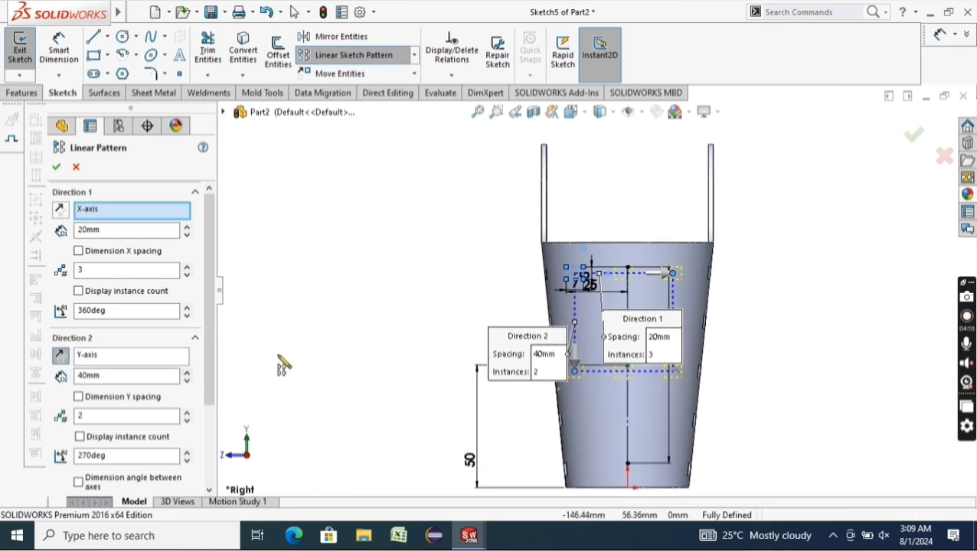
{"action": "left_click", "coordinate": [188, 379]}
{"action": "left_click", "coordinate": [187, 380]}
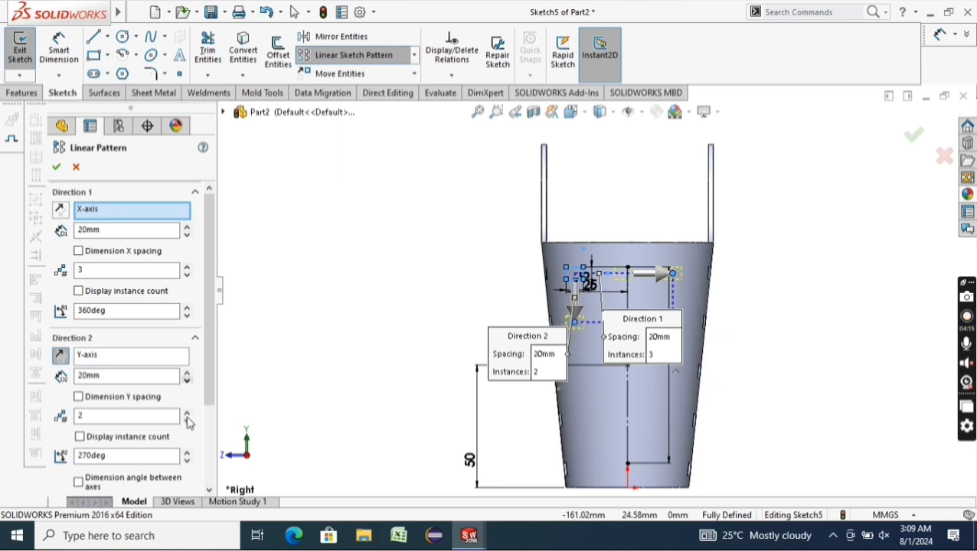
Set 5 instances along Y and apply the linear sketch pattern
{"action": "left_click", "coordinate": [188, 412]}
{"action": "left_click", "coordinate": [187, 412]}
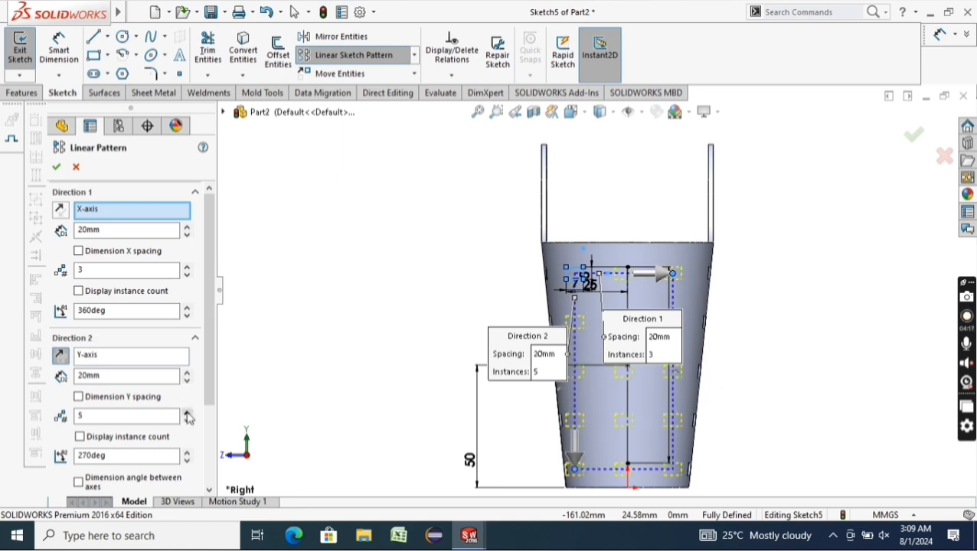
{"action": "left_click", "coordinate": [56, 168]}
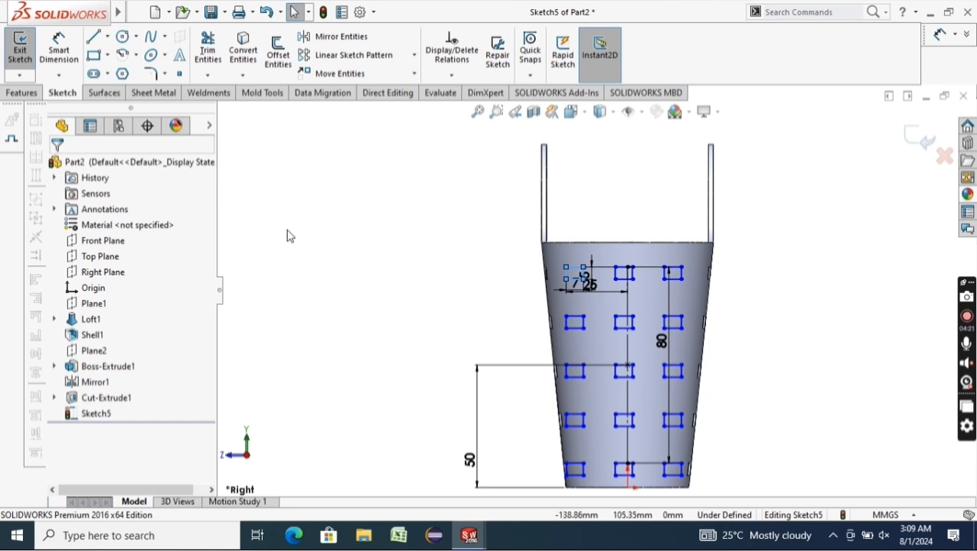
Cut-extrude the rectangle pattern with Through All - Both so it pierces both end walls of the basket
{"action": "left_click", "coordinate": [24, 92]}
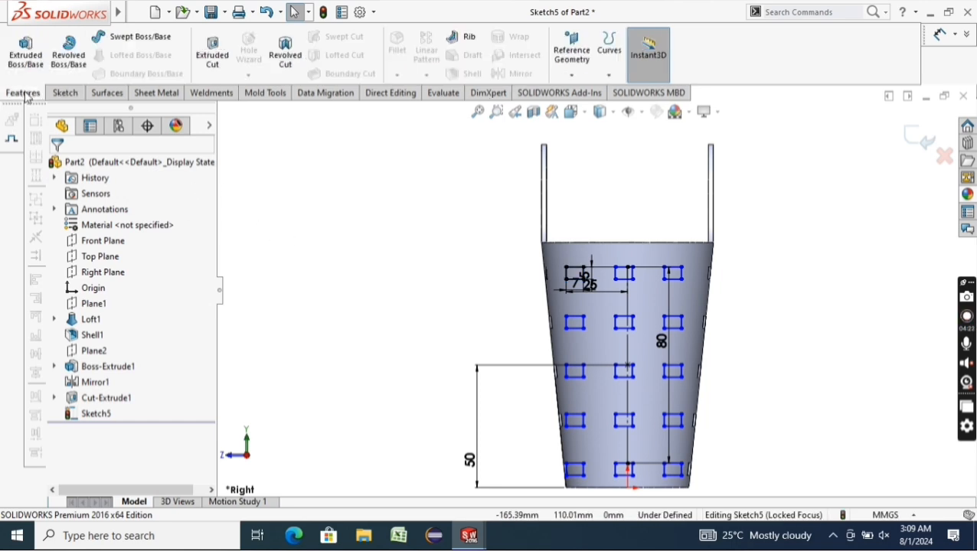
{"action": "left_click", "coordinate": [212, 61]}
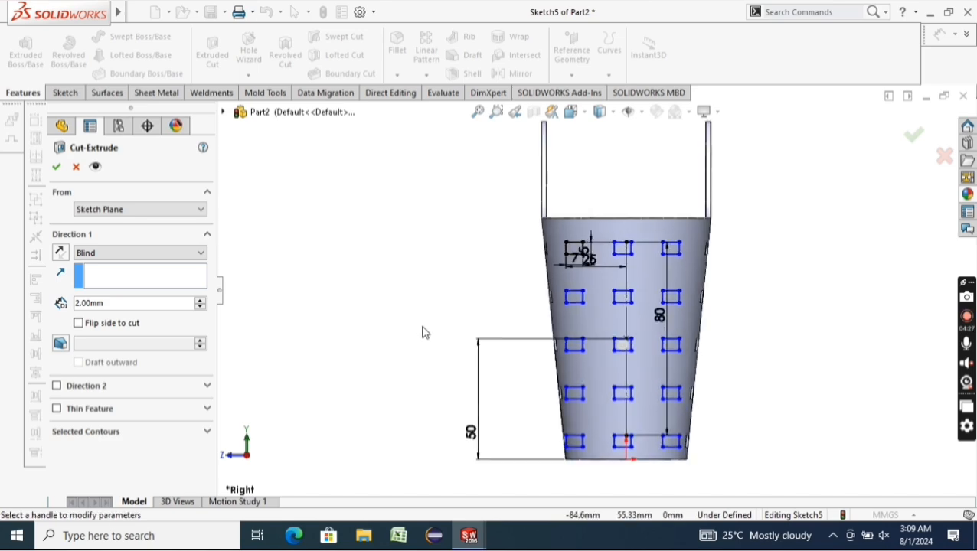
{"action": "left_click", "coordinate": [197, 255]}
{"action": "left_click", "coordinate": [186, 282]}
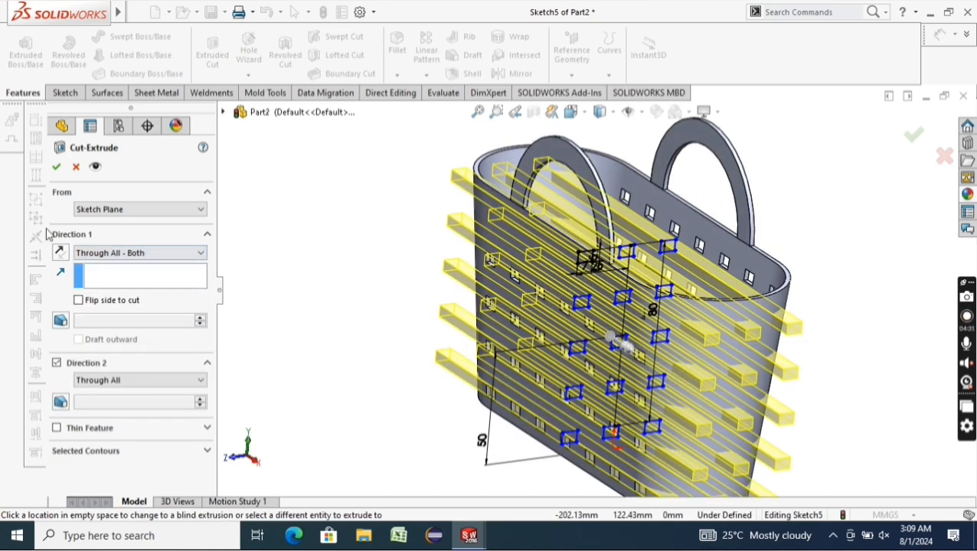
{"action": "left_click", "coordinate": [57, 168]}
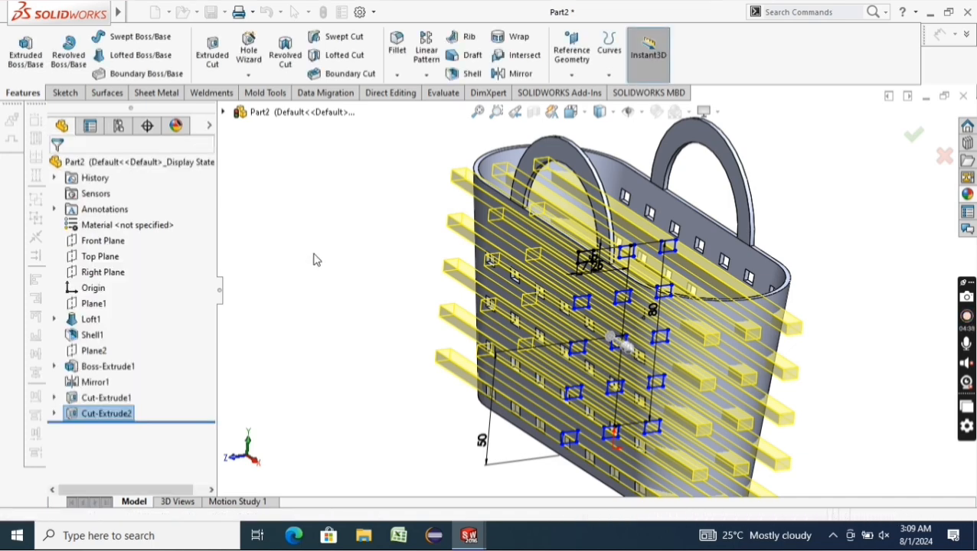
Open the part's material editor, collapse the Steel category and expand Plastics
{"action": "middle_click_drag", "start_coordinate": [364, 306], "coordinate": [220, 281]}
{"action": "right_click", "coordinate": [115, 231]}
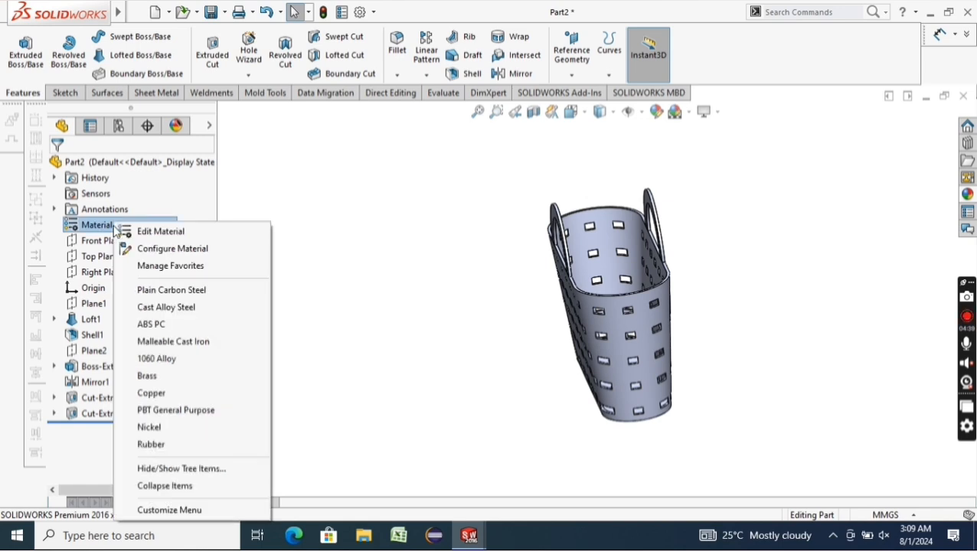
{"action": "left_click", "coordinate": [132, 230]}
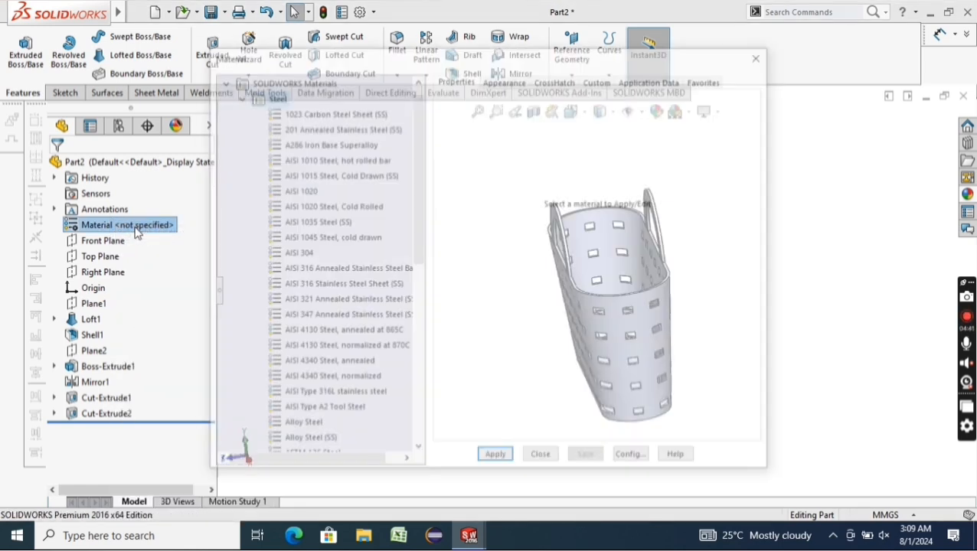
{"action": "left_click", "coordinate": [239, 97]}
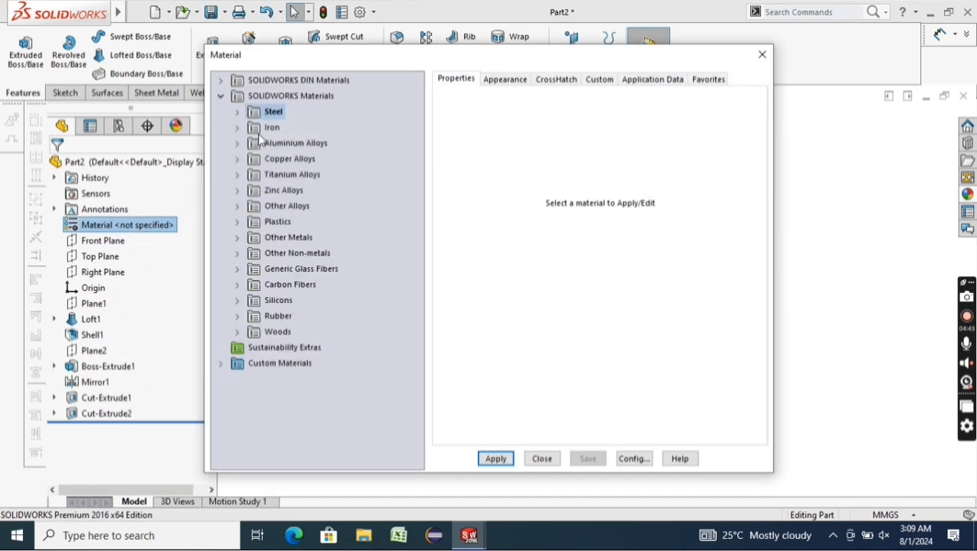
{"action": "left_click", "coordinate": [239, 223]}
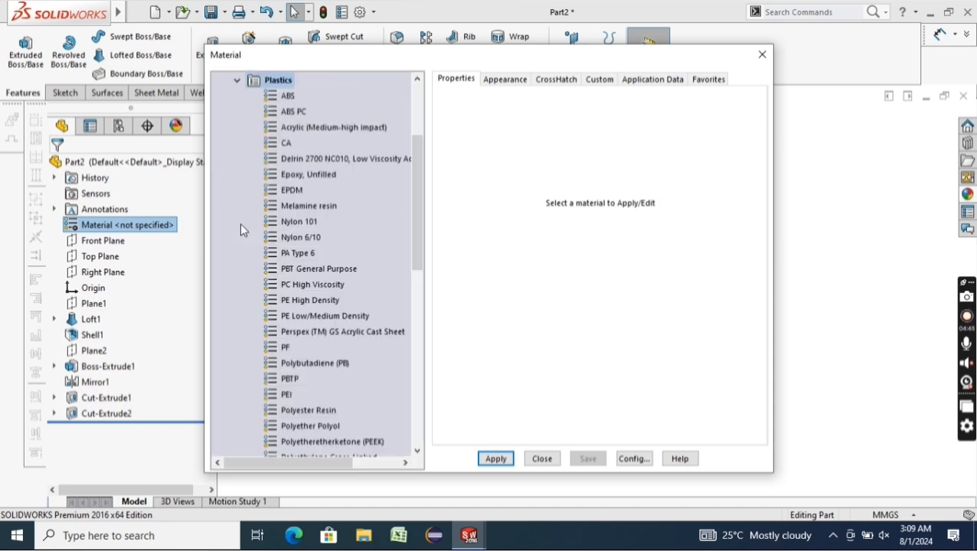
Assign the plastic Nylon 6/10 with its default appearance to the part and close the material editor
{"action": "scroll", "coordinate": [306, 359], "scroll_direction": "down", "scroll_amount": 6}
{"action": "scroll", "coordinate": [308, 379], "scroll_direction": "down", "scroll_amount": 4}
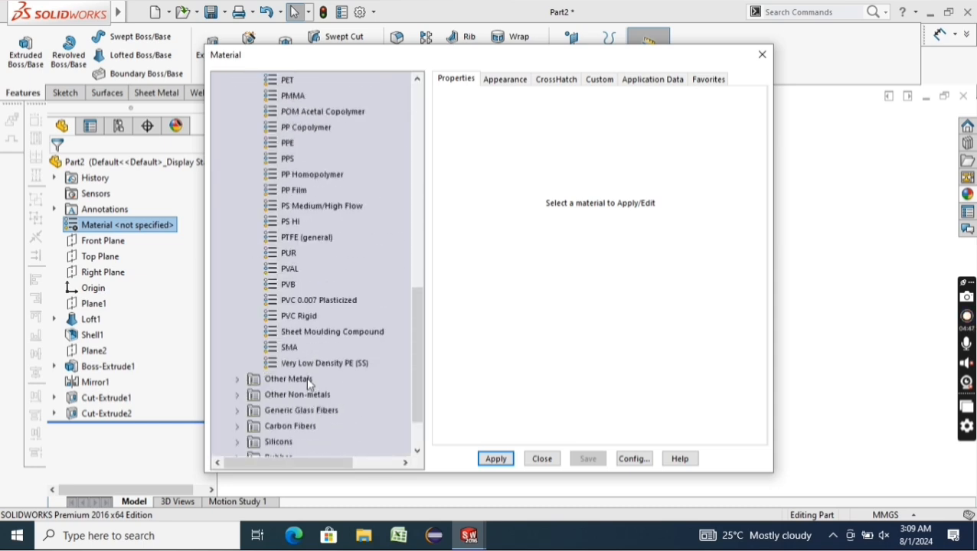
{"action": "scroll", "coordinate": [315, 296], "scroll_direction": "up", "scroll_amount": 5}
{"action": "scroll", "coordinate": [316, 296], "scroll_direction": "up", "scroll_amount": 1}
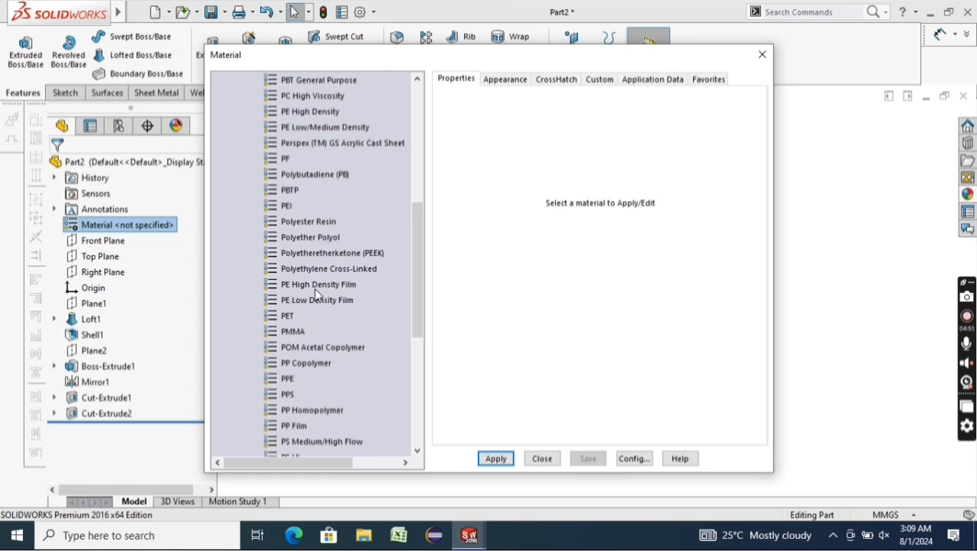
{"action": "scroll", "coordinate": [319, 297], "scroll_direction": "up", "scroll_amount": 4}
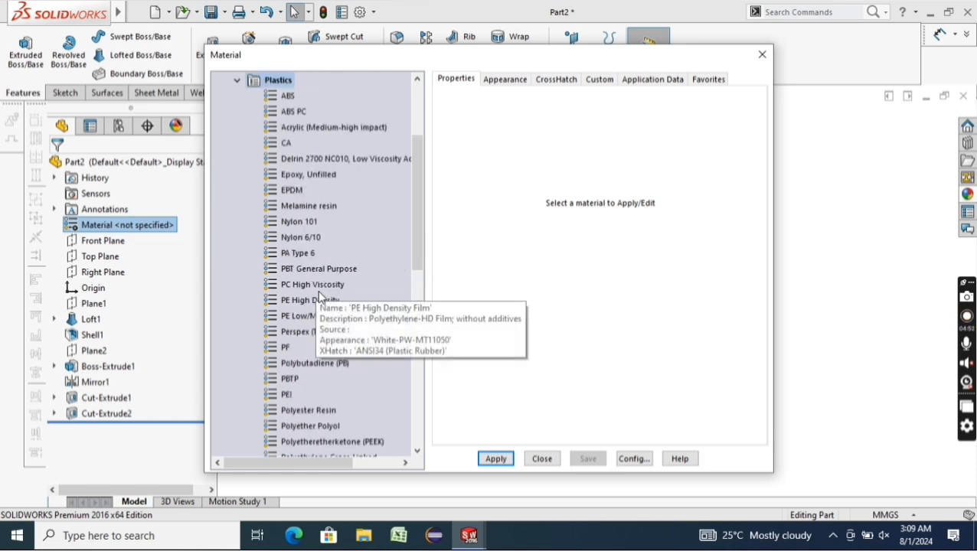
{"action": "left_click", "coordinate": [299, 223]}
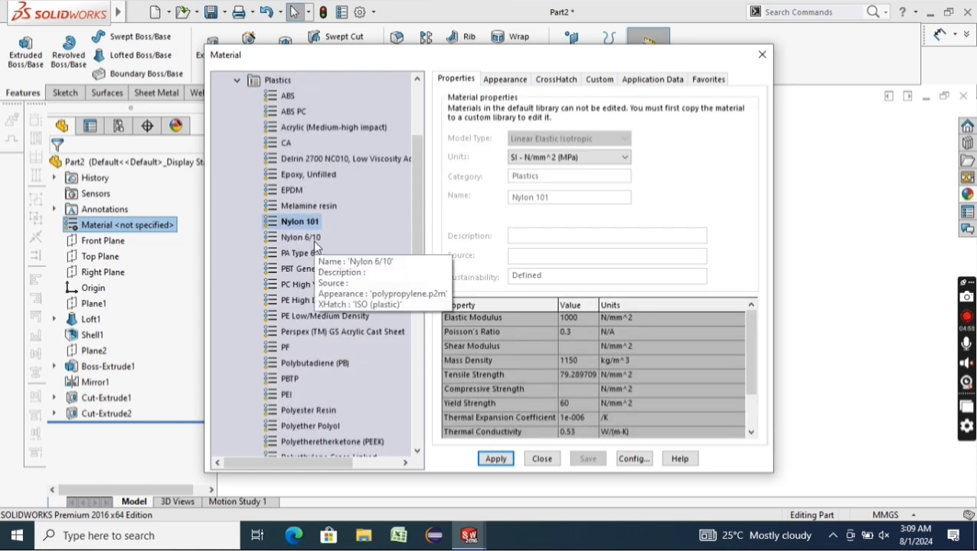
{"action": "left_click", "coordinate": [518, 81]}
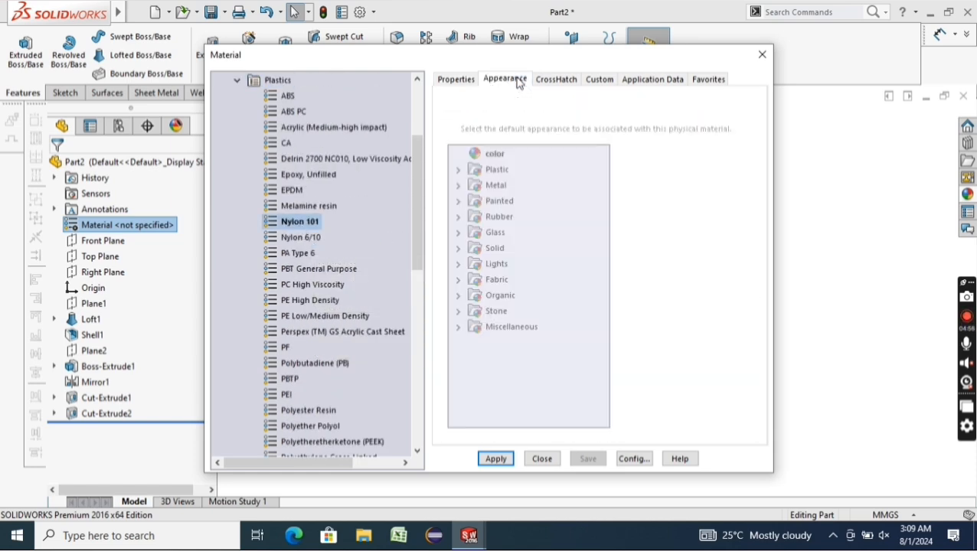
{"action": "left_click", "coordinate": [300, 239]}
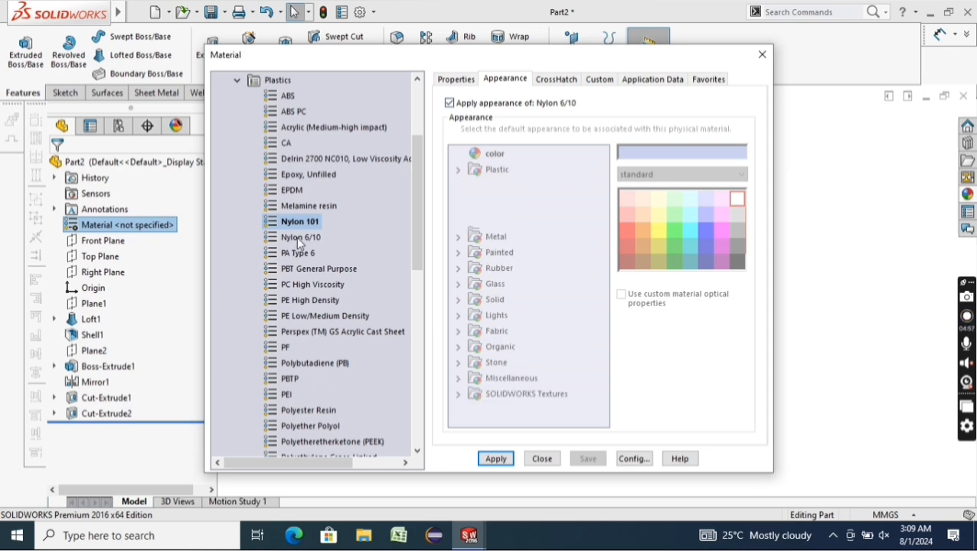
{"action": "left_click", "coordinate": [493, 459]}
{"action": "left_click", "coordinate": [541, 459]}
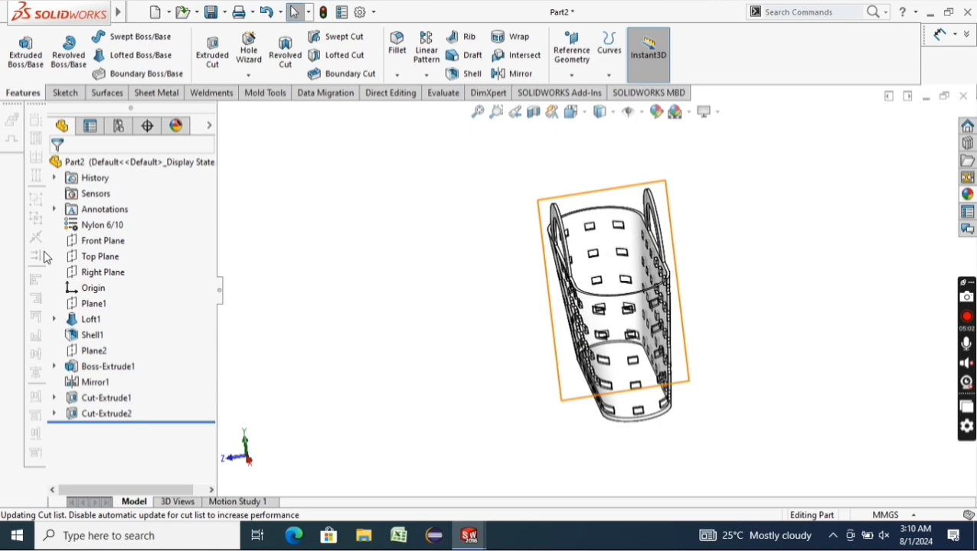
Compare the default appearances of Nylon 101, Nylon 6/10 and Polybutadiene (PB) while browsing the plastics in the material editor
{"action": "left_click", "coordinate": [299, 348]}
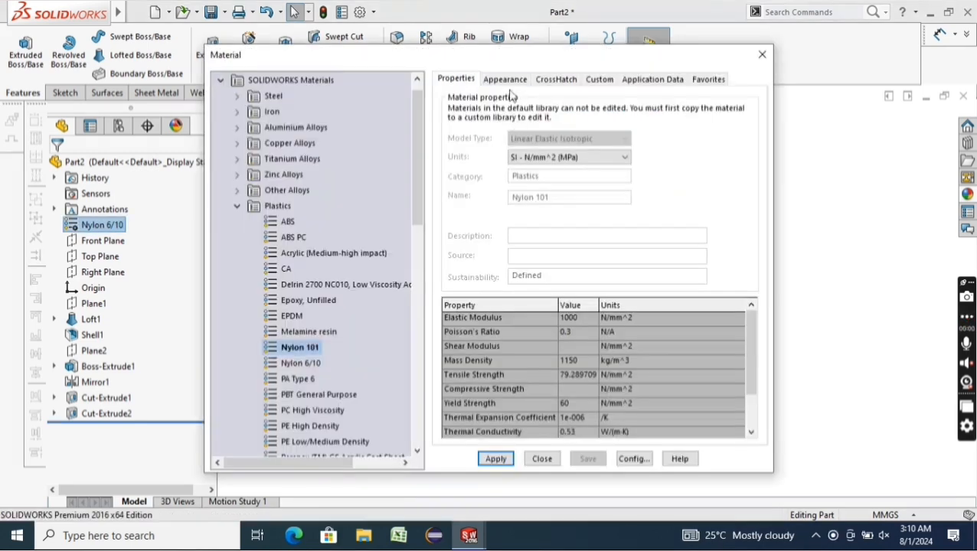
{"action": "left_click", "coordinate": [505, 79]}
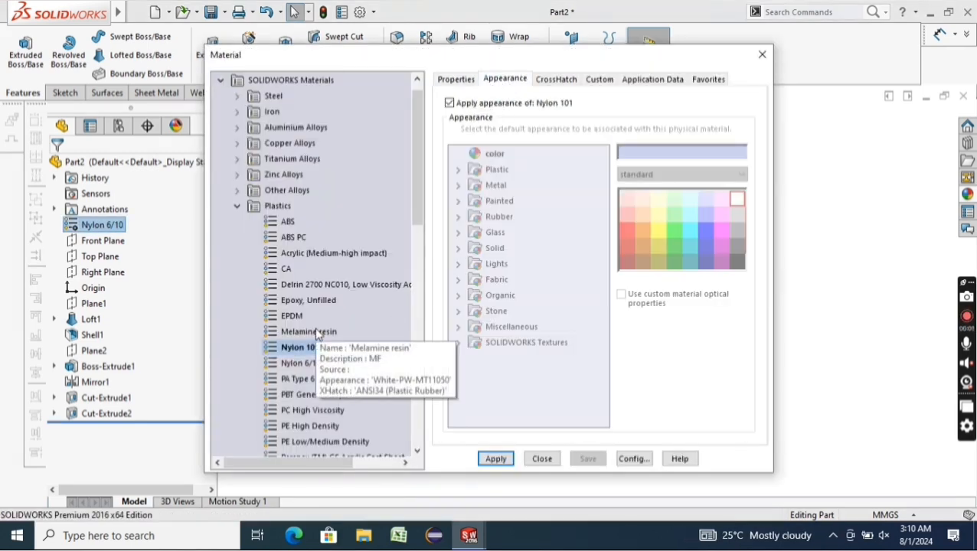
{"action": "left_click", "coordinate": [306, 364]}
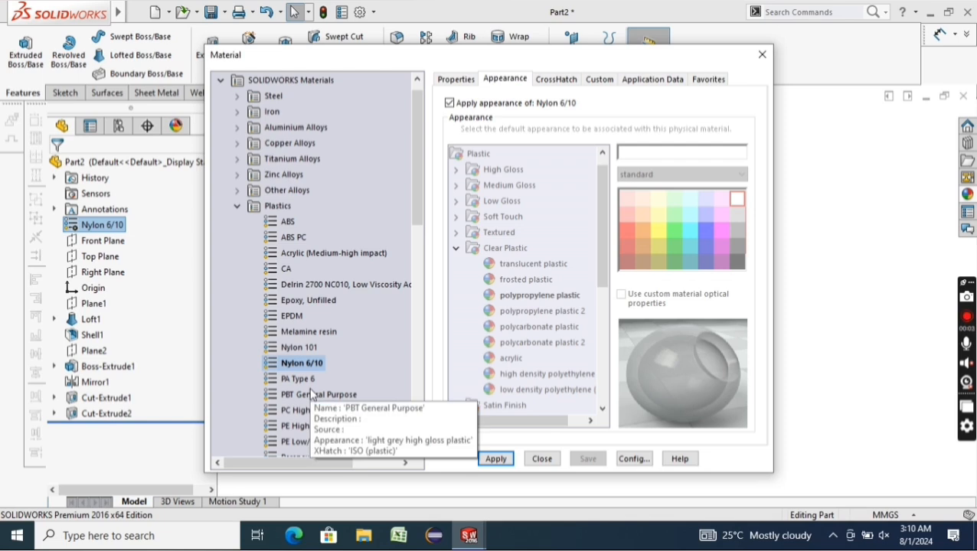
{"action": "scroll", "coordinate": [312, 371], "scroll_direction": "down", "scroll_amount": 2}
{"action": "scroll", "coordinate": [308, 371], "scroll_direction": "down", "scroll_amount": 6}
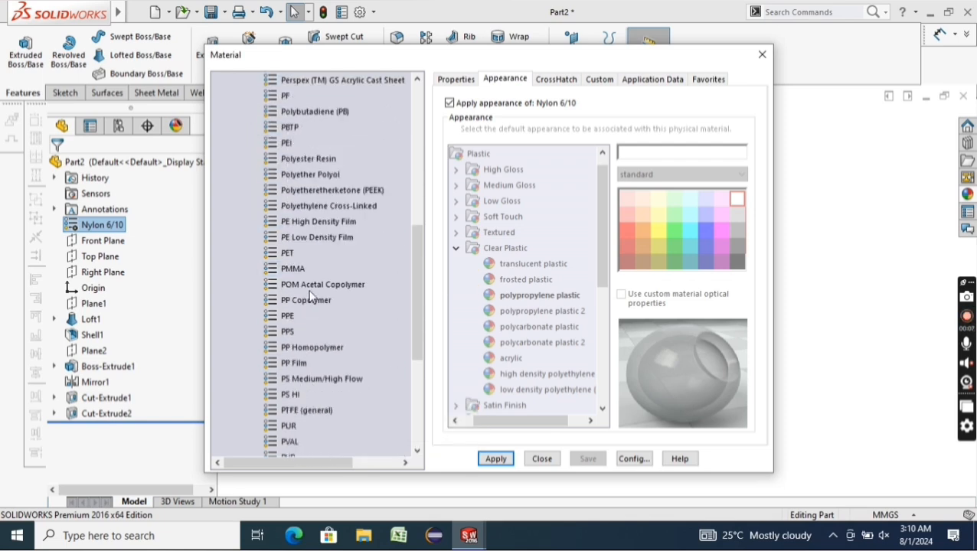
{"action": "scroll", "coordinate": [291, 279], "scroll_direction": "down", "scroll_amount": 3}
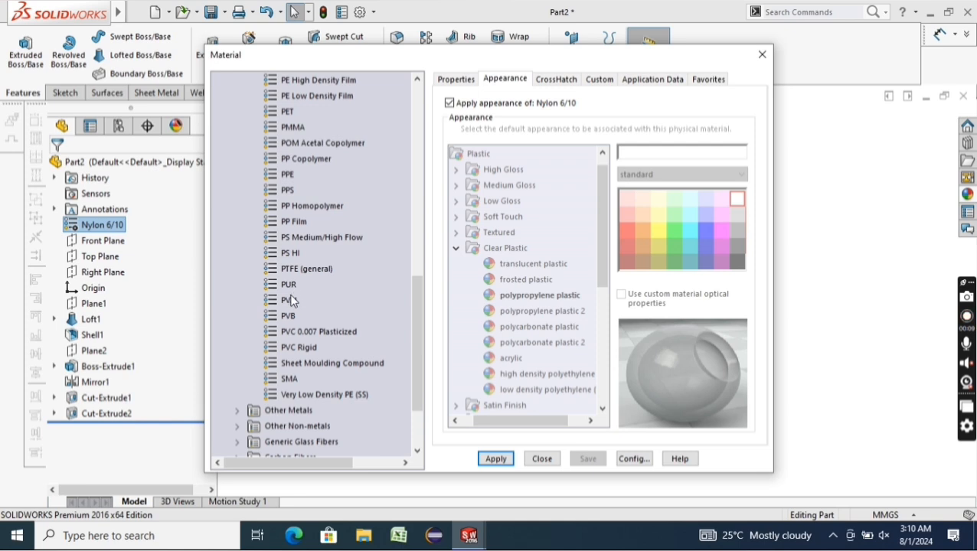
{"action": "scroll", "coordinate": [291, 391], "scroll_direction": "down", "scroll_amount": 2}
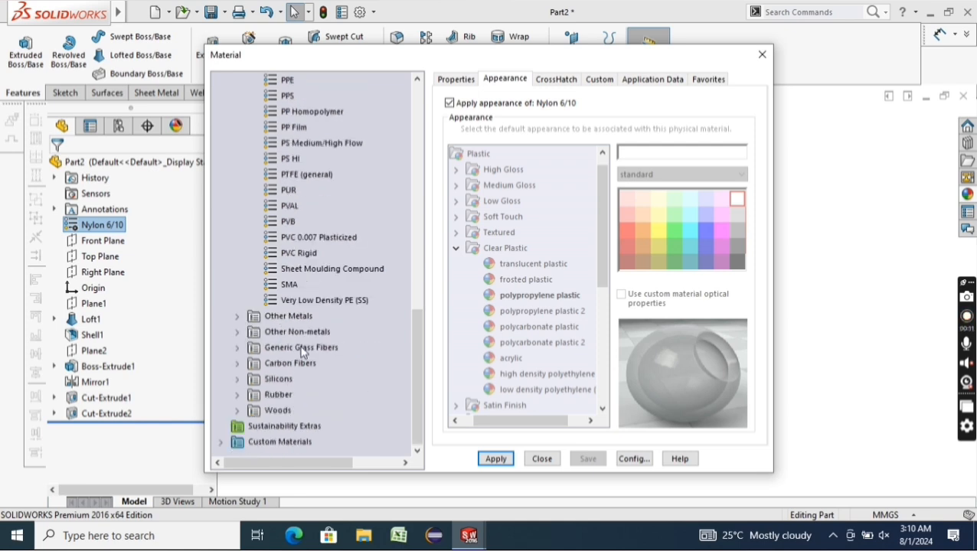
{"action": "scroll", "coordinate": [311, 316], "scroll_direction": "up", "scroll_amount": 5}
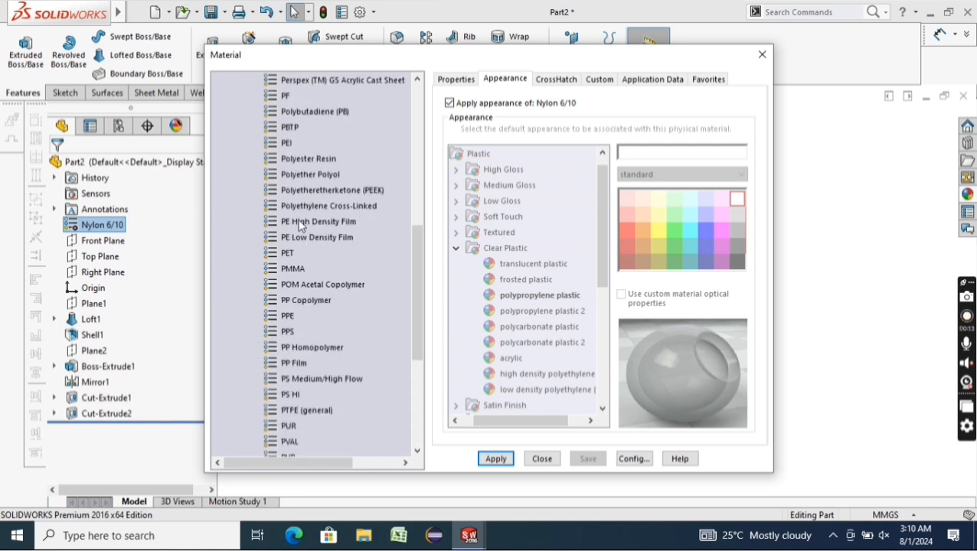
{"action": "left_click", "coordinate": [305, 115]}
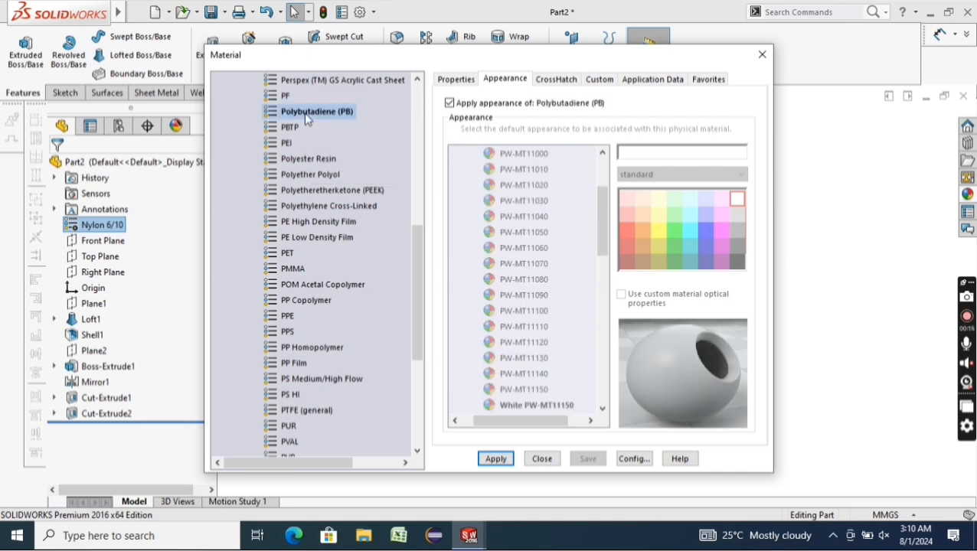
{"action": "scroll", "coordinate": [302, 140], "scroll_direction": "up", "scroll_amount": 2}
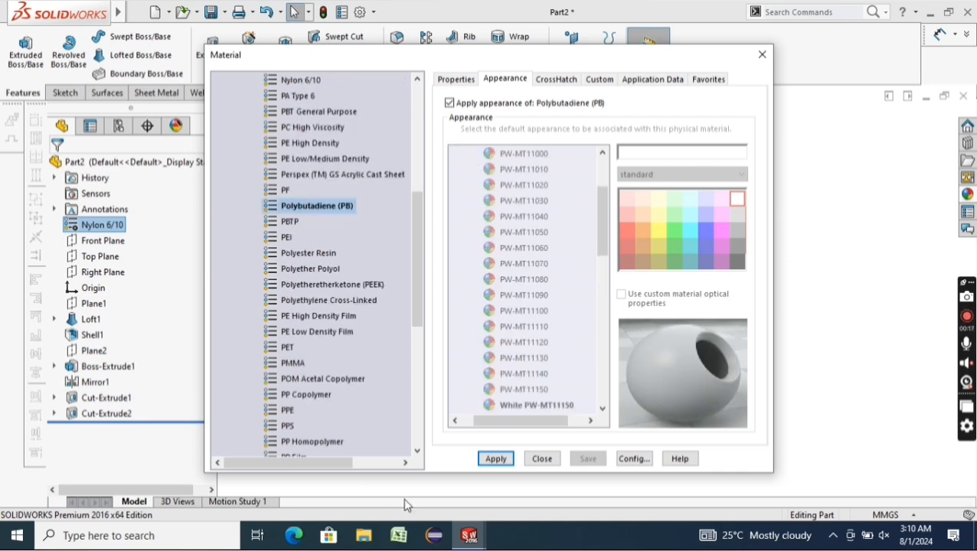
Reapply Nylon 6/10 with its appearance to the part and close the material editor
{"action": "mouse_move", "coordinate": [469, 535]}
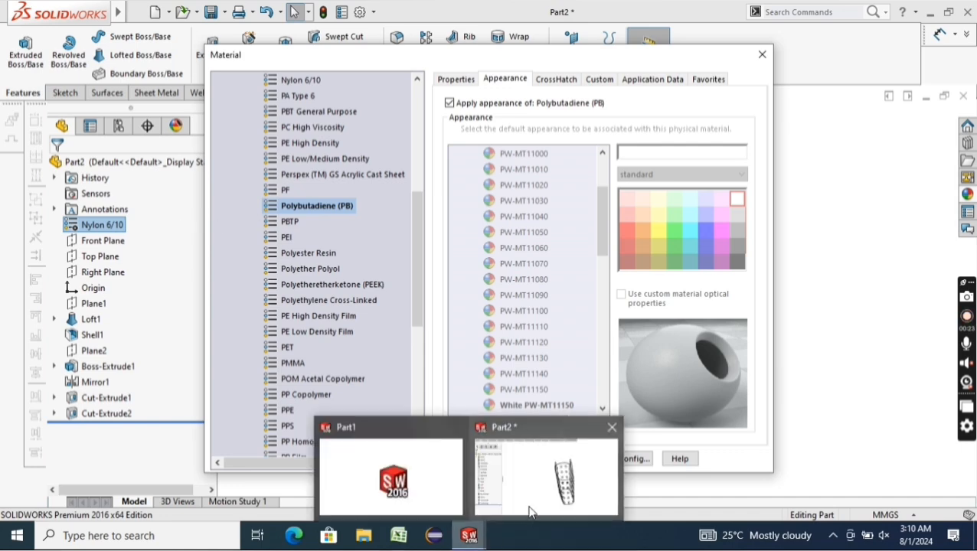
{"action": "left_click", "coordinate": [528, 510]}
{"action": "scroll", "coordinate": [323, 230], "scroll_direction": "up", "scroll_amount": 2}
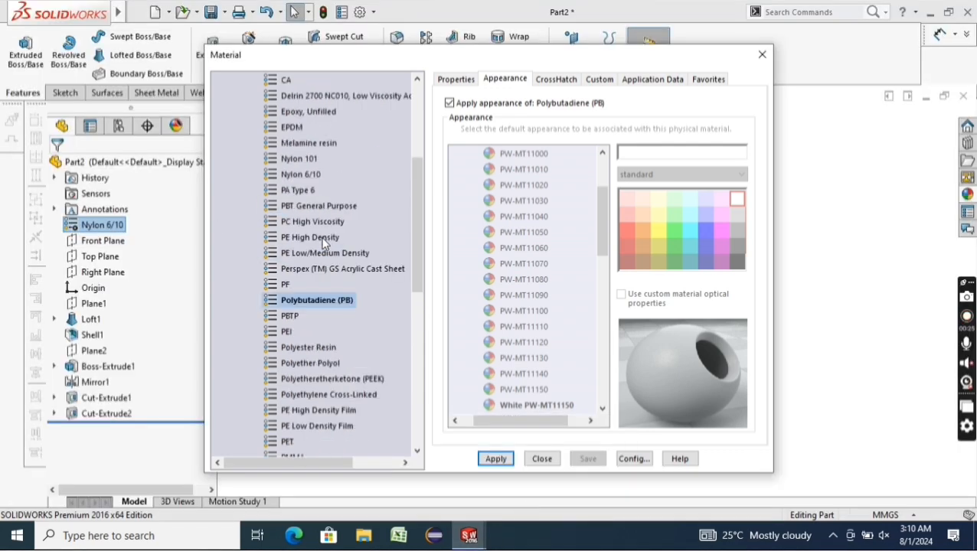
{"action": "left_click", "coordinate": [310, 176]}
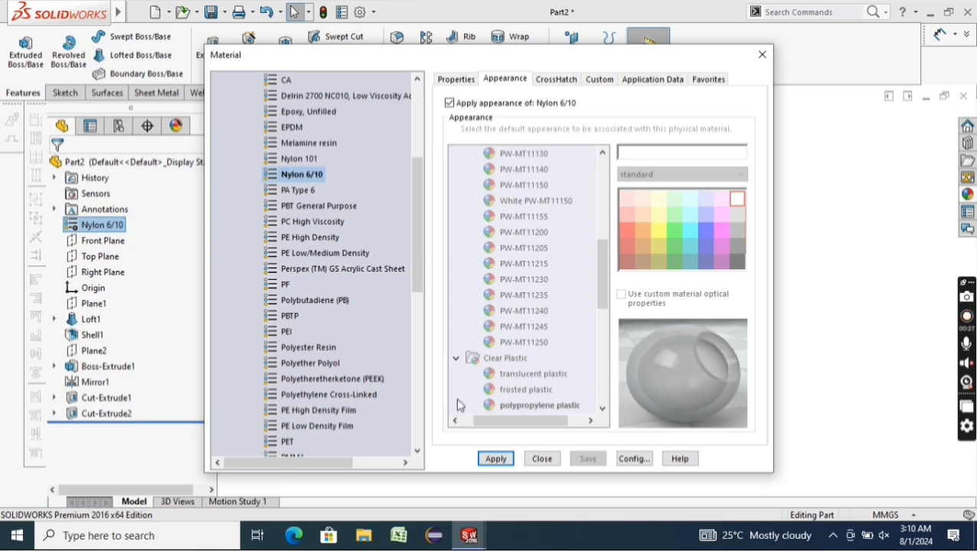
{"action": "left_click", "coordinate": [496, 459]}
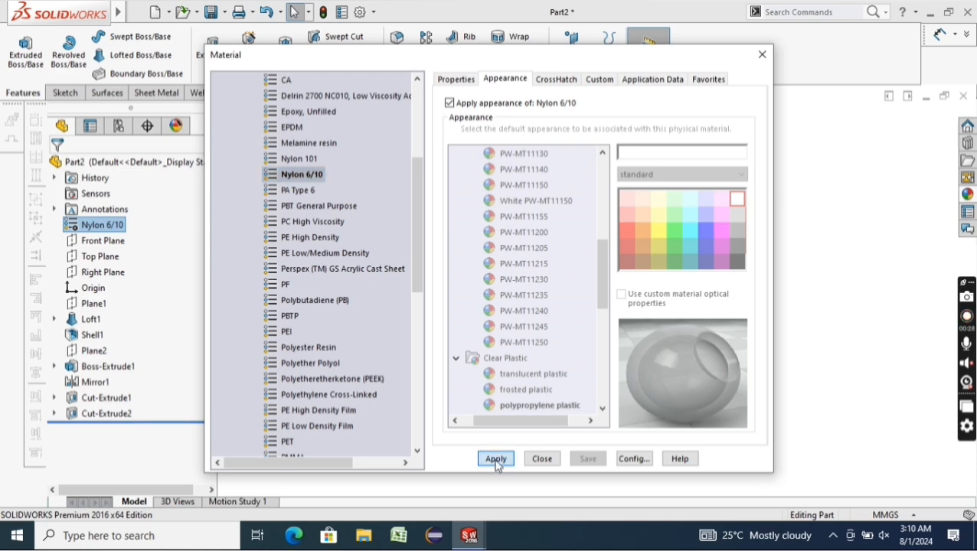
{"action": "left_click", "coordinate": [542, 460]}
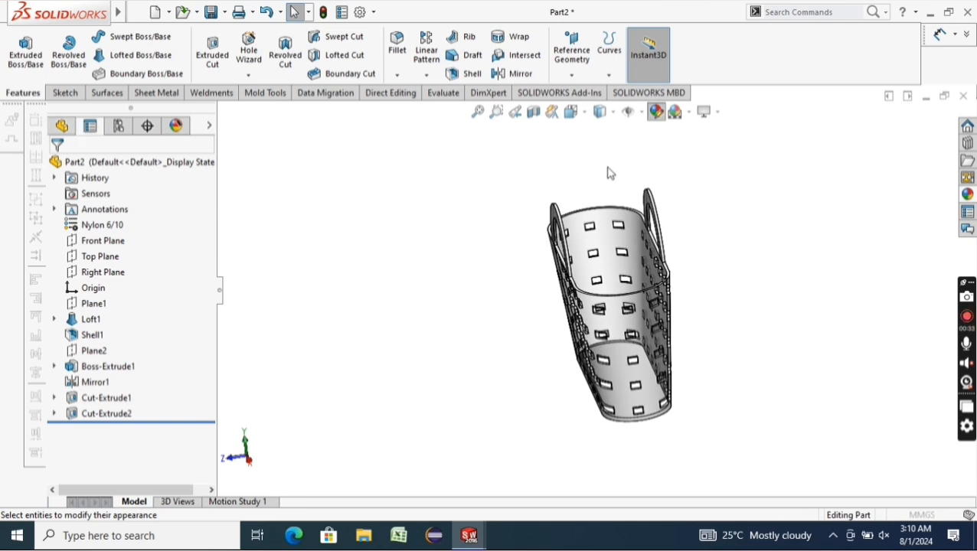
Recolor the whole part's polypropylene plastic appearance bright red and accept the change
{"action": "scroll", "coordinate": [859, 406], "scroll_direction": "down", "scroll_amount": 2}
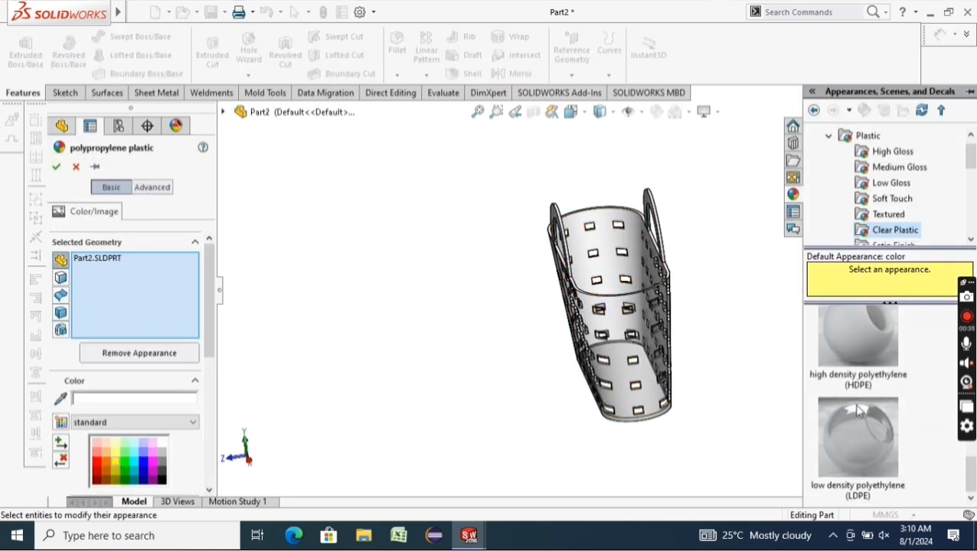
{"action": "scroll", "coordinate": [856, 425], "scroll_direction": "up", "scroll_amount": 5}
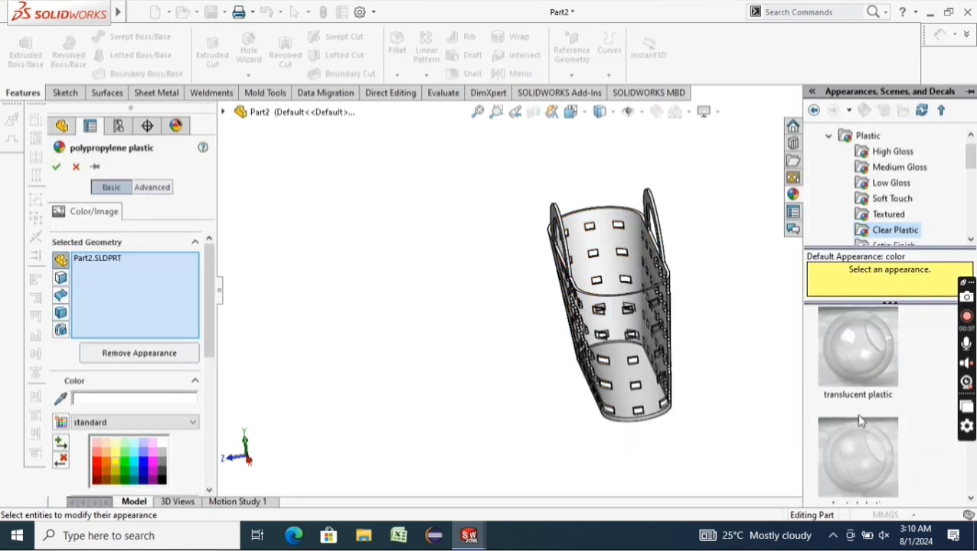
{"action": "left_click", "coordinate": [98, 465]}
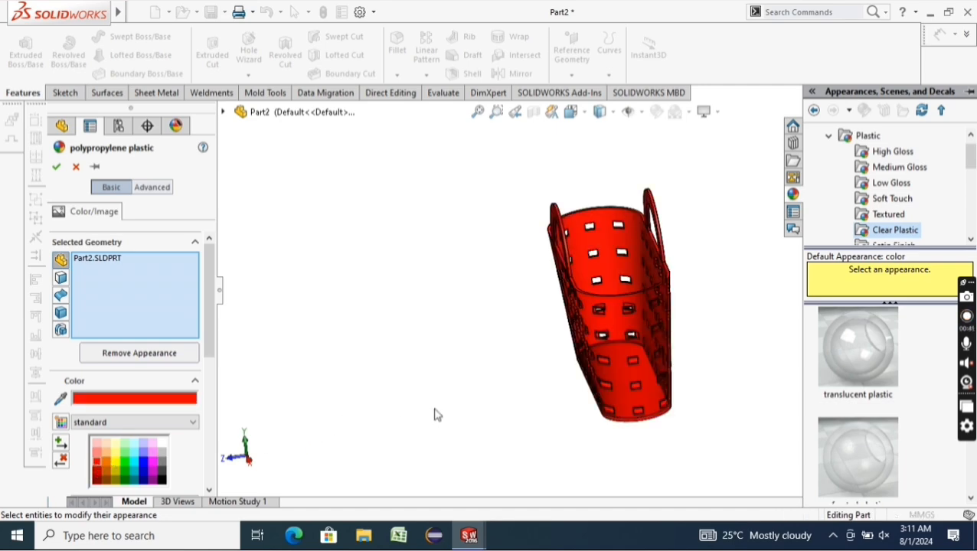
{"action": "middle_click_drag", "start_coordinate": [434, 414], "coordinate": [366, 410]}
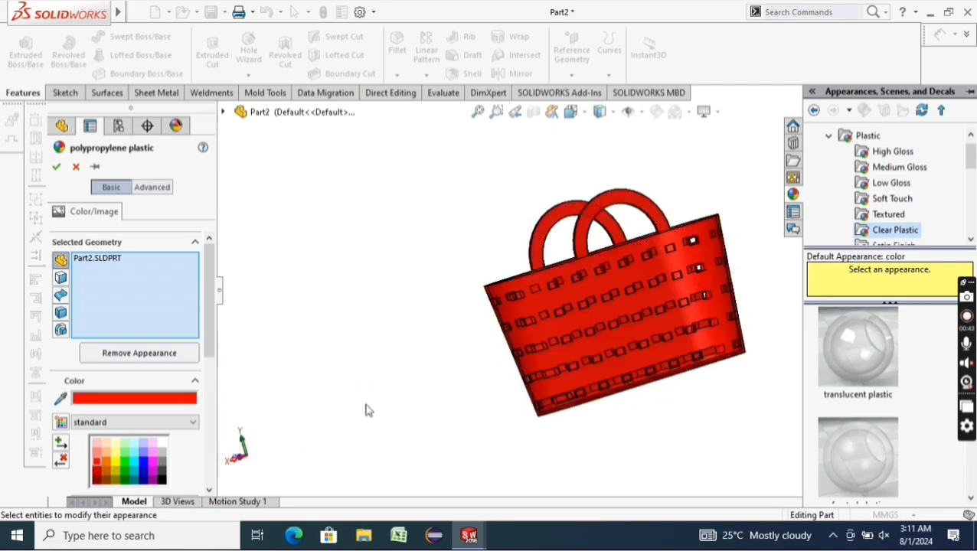
{"action": "left_click", "coordinate": [56, 166]}
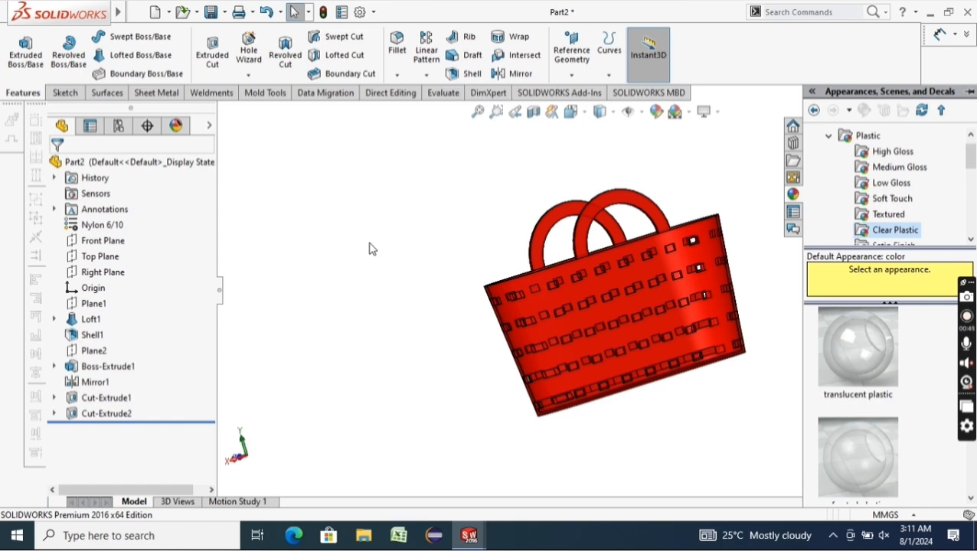
Change the part's material to the plastic PA Type 6 with its default appearance and close the material editor
{"action": "middle_click_drag", "start_coordinate": [396, 258], "coordinate": [359, 355]}
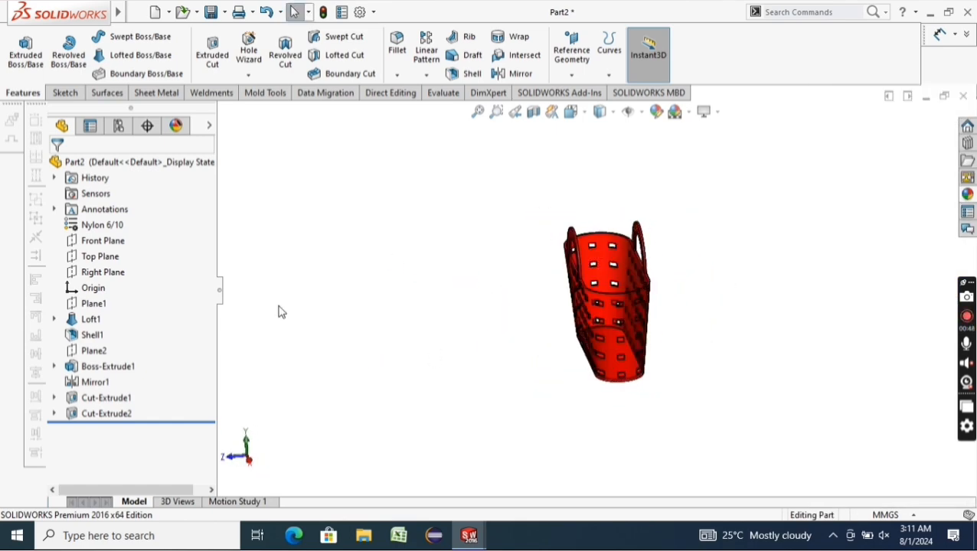
{"action": "right_click", "coordinate": [97, 224]}
{"action": "left_click", "coordinate": [130, 216]}
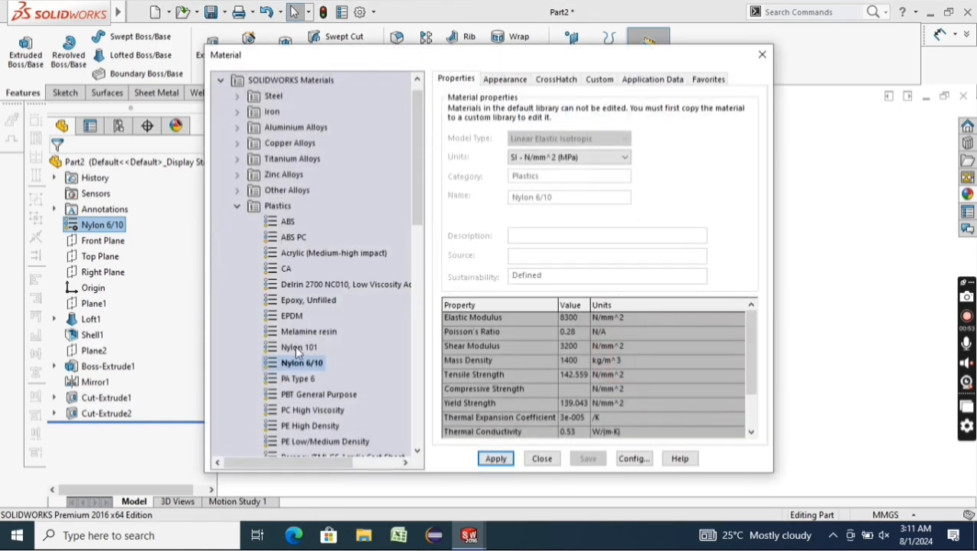
{"action": "left_click", "coordinate": [299, 348]}
{"action": "left_click", "coordinate": [512, 80]}
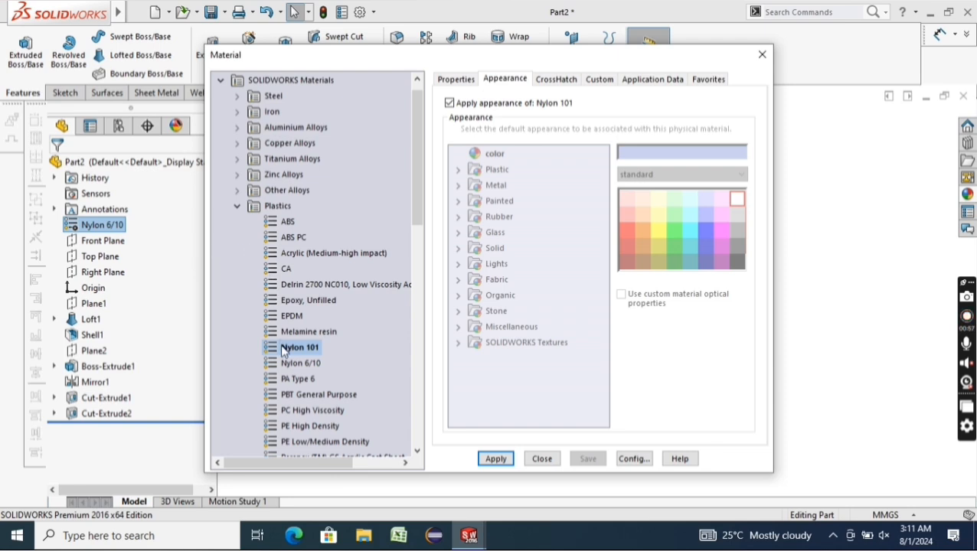
{"action": "left_click", "coordinate": [300, 379]}
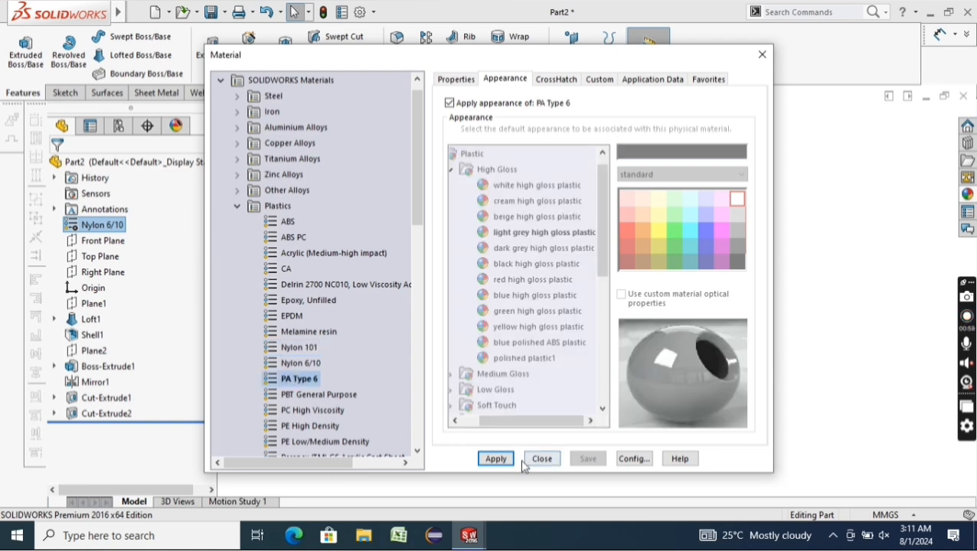
{"action": "left_click", "coordinate": [496, 459]}
{"action": "left_click", "coordinate": [537, 459]}
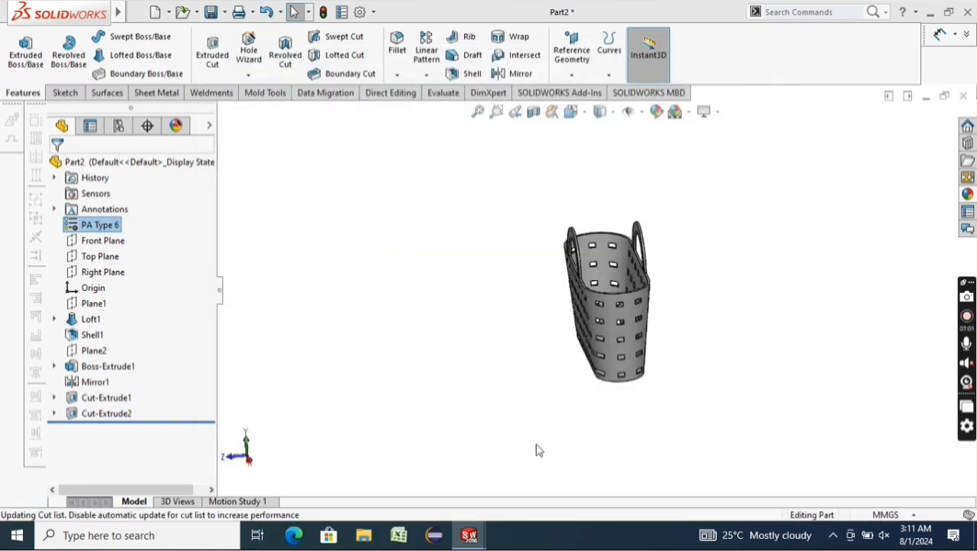
Apply the red high gloss plastic appearance to the whole basket
{"action": "left_click", "coordinate": [656, 111]}
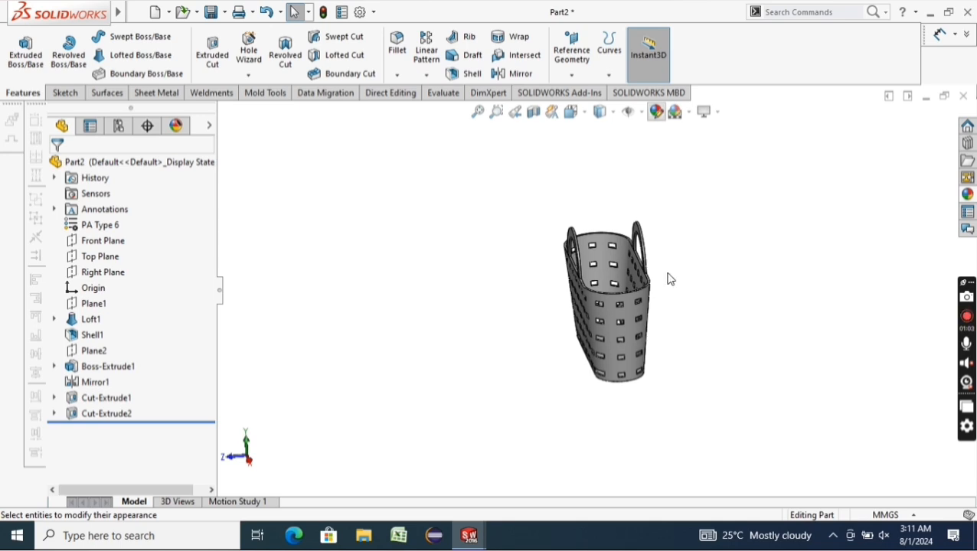
{"action": "scroll", "coordinate": [857, 390], "scroll_direction": "down", "scroll_amount": 3}
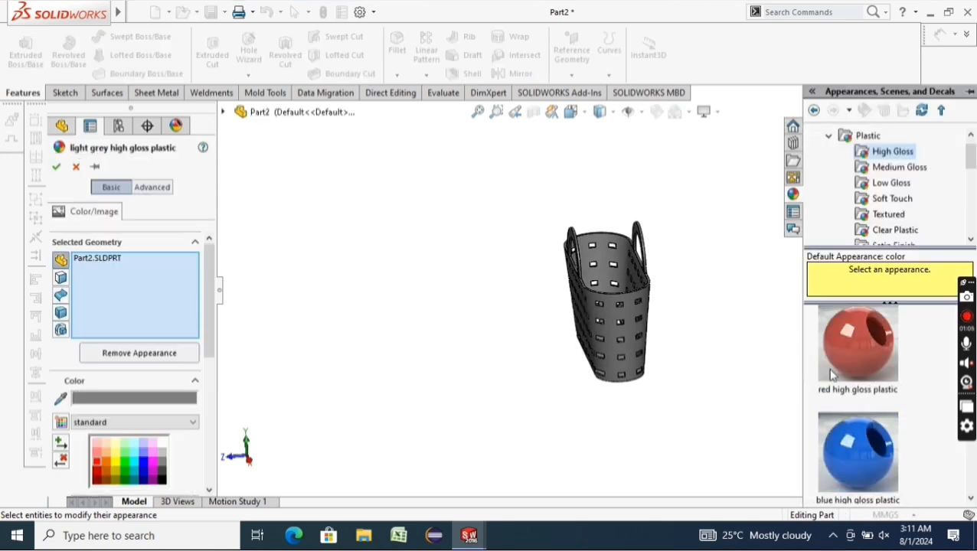
{"action": "left_click", "coordinate": [857, 352]}
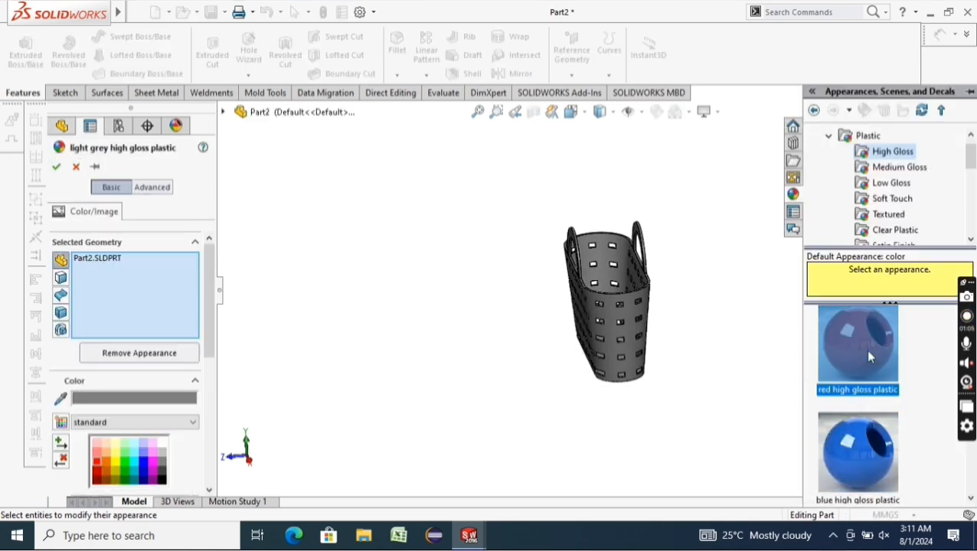
{"action": "left_click", "coordinate": [56, 166]}
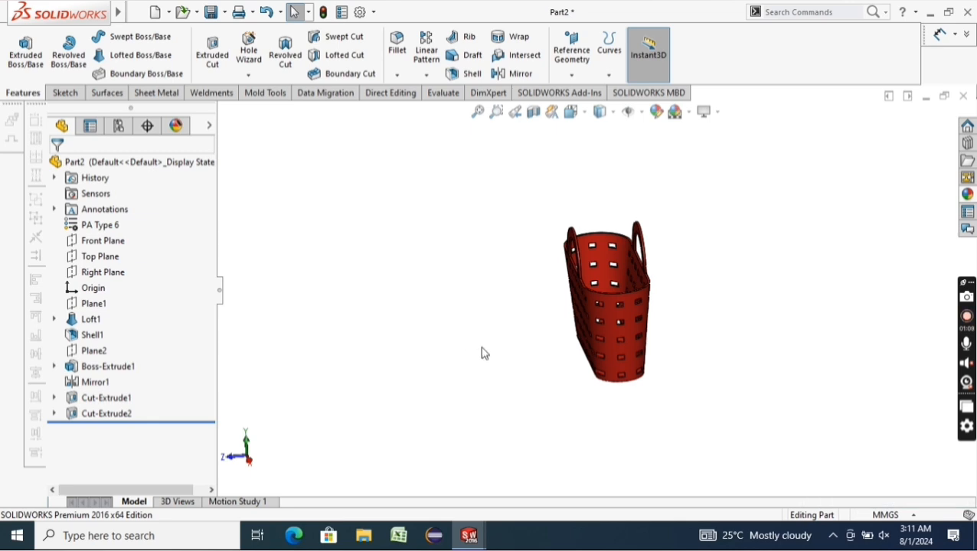
Inspect the finished red basket from several sides and set the view orientation to Trimetric
{"action": "middle_click_drag", "start_coordinate": [481, 353], "coordinate": [529, 376]}
{"action": "scroll", "coordinate": [636, 308], "scroll_direction": "down", "scroll_amount": 4}
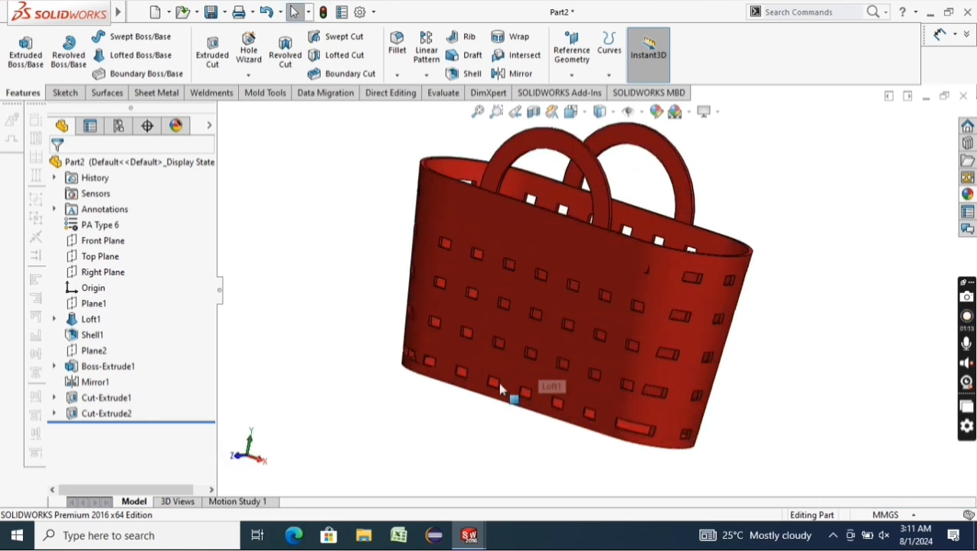
{"action": "middle_click_drag", "start_coordinate": [475, 432], "coordinate": [331, 422]}
{"action": "middle_click_drag", "start_coordinate": [344, 370], "coordinate": [408, 397]}
{"action": "left_click", "coordinate": [587, 114]}
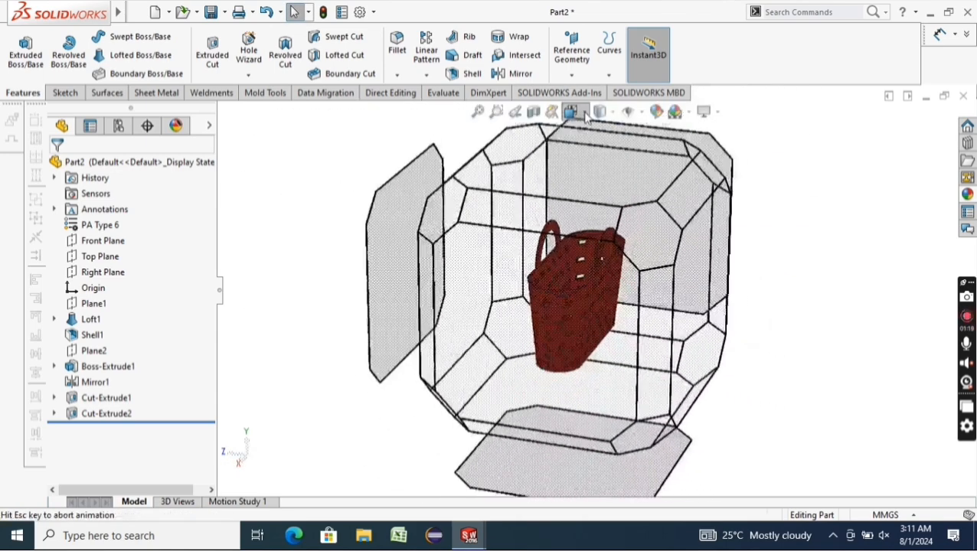
{"action": "left_click", "coordinate": [655, 157]}
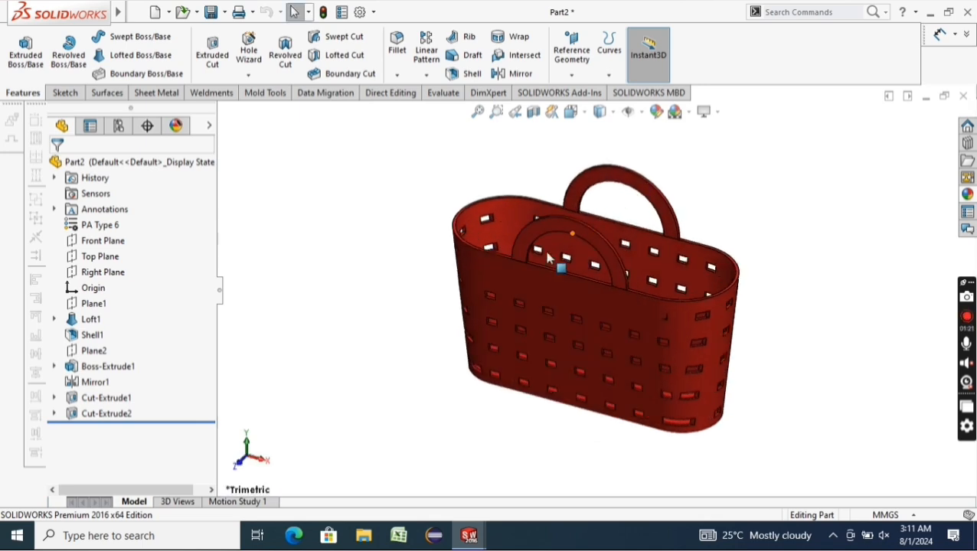